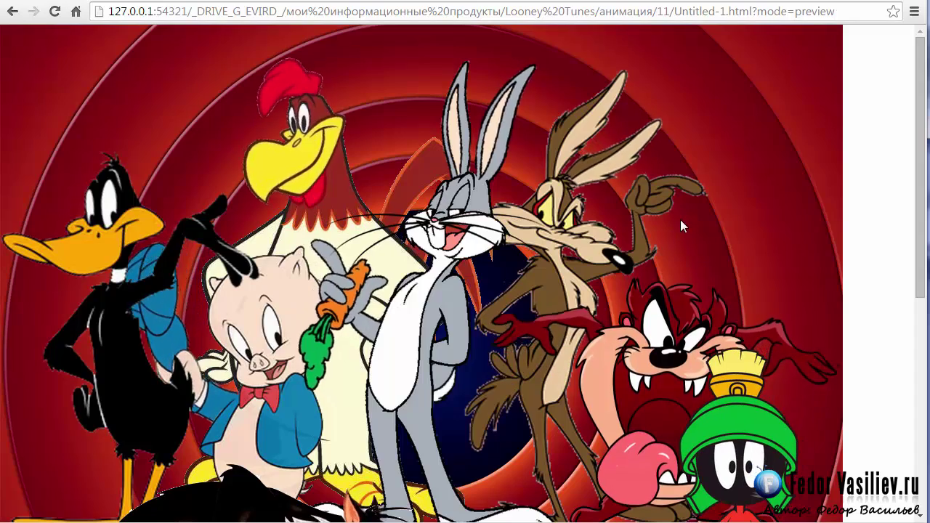
{"action": "left_click_drag", "start_coordinate": [919, 198], "coordinate": [924, 216]}
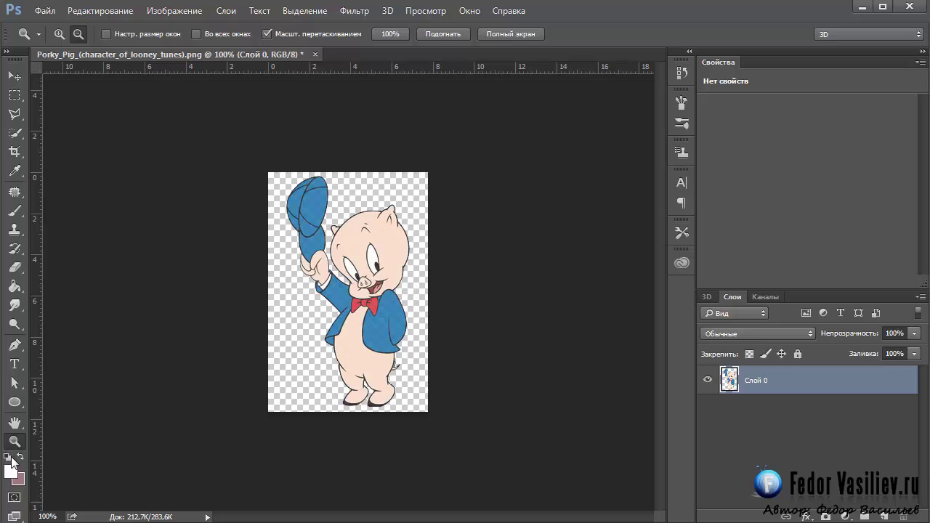
Start a Polygonal Lasso outline along the pig's raised arm, following the cheek, bow tie edge and jacket fold down to the armpit.
{"action": "left_click", "coordinate": [59, 34]}
{"action": "left_click", "coordinate": [335, 298]}
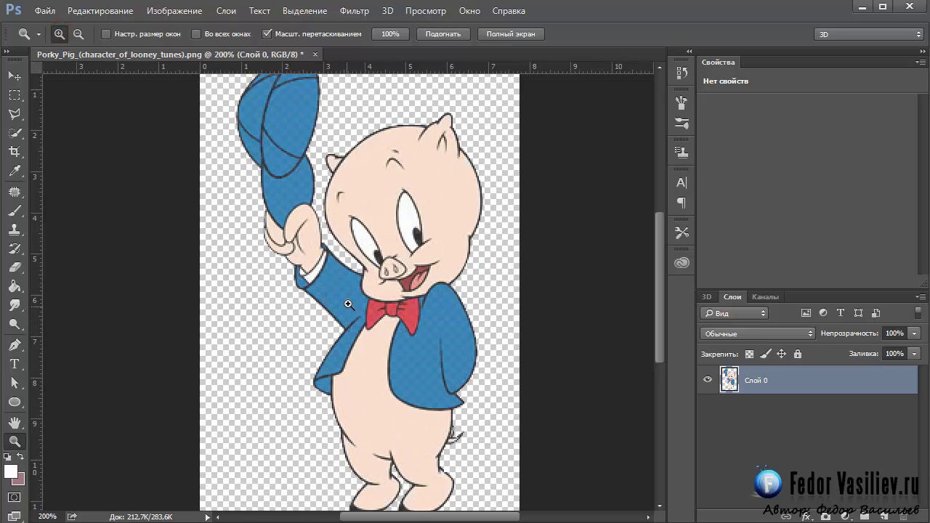
{"action": "left_click", "coordinate": [347, 299]}
{"action": "left_click", "coordinate": [356, 310]}
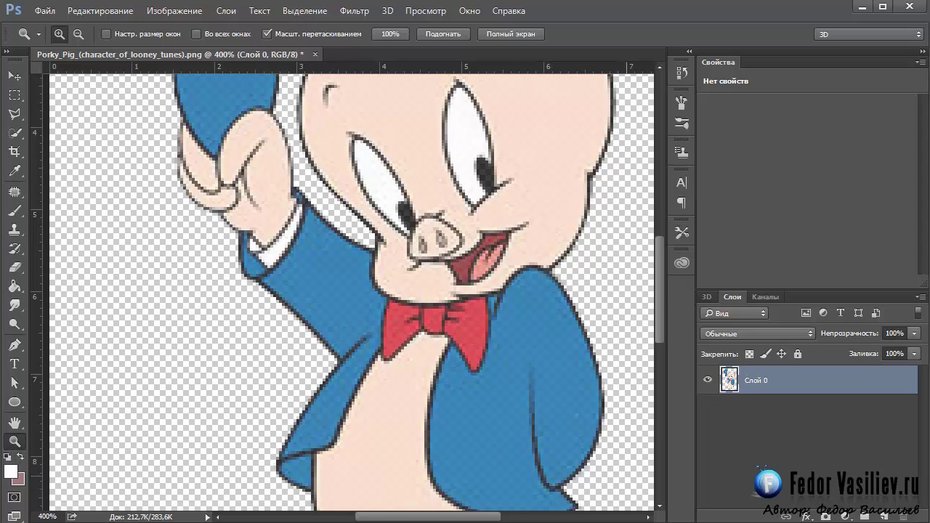
{"action": "key", "text": "l"}
{"action": "scroll", "coordinate": [119, 260], "scroll_direction": "up", "scroll_amount": 3}
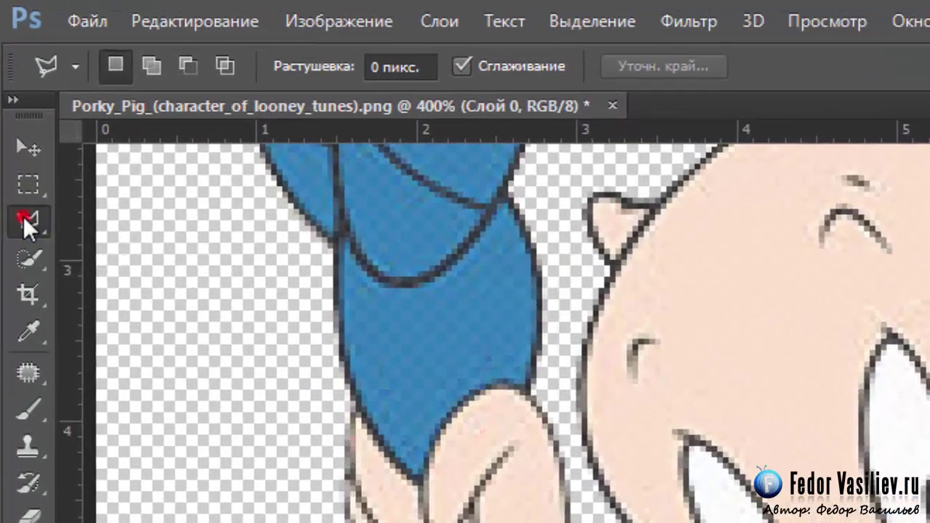
{"action": "right_click", "coordinate": [14, 114]}
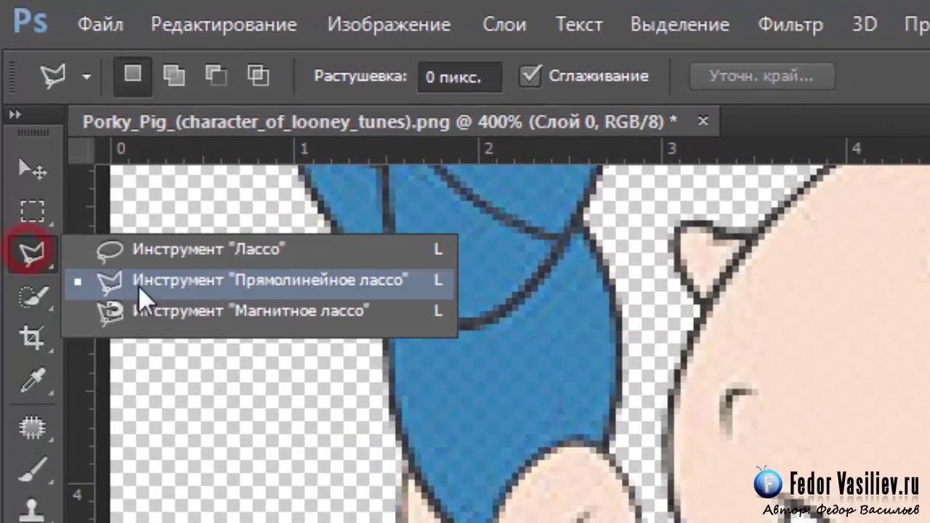
{"action": "left_click", "coordinate": [285, 282]}
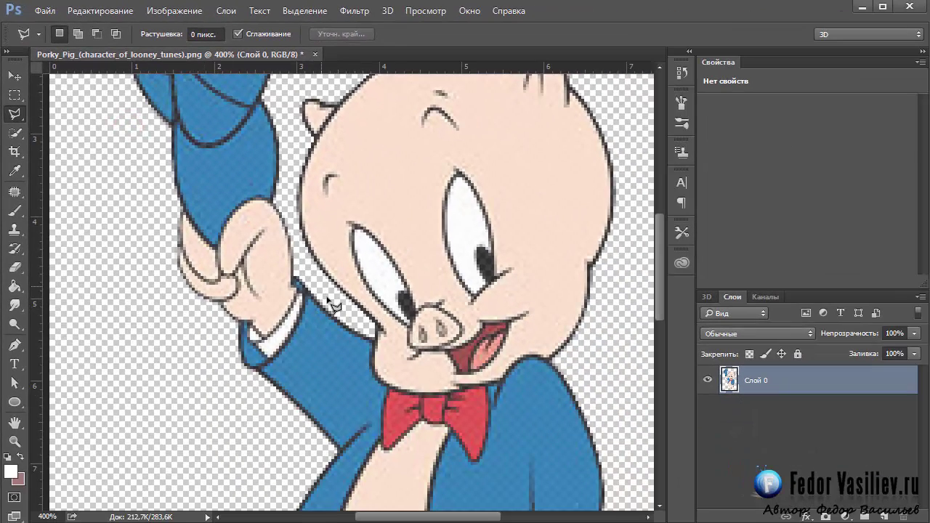
{"action": "left_click", "coordinate": [359, 322]}
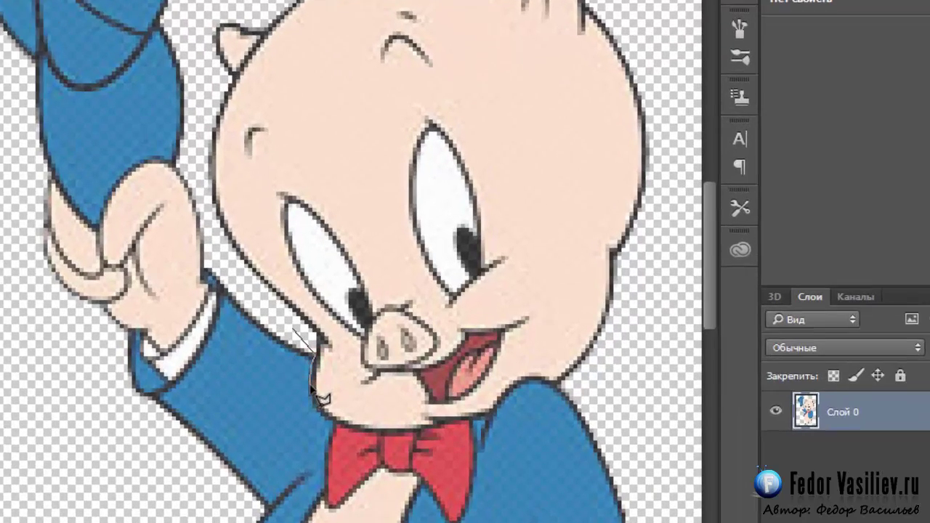
{"action": "left_click", "coordinate": [307, 384]}
{"action": "left_click", "coordinate": [308, 399]}
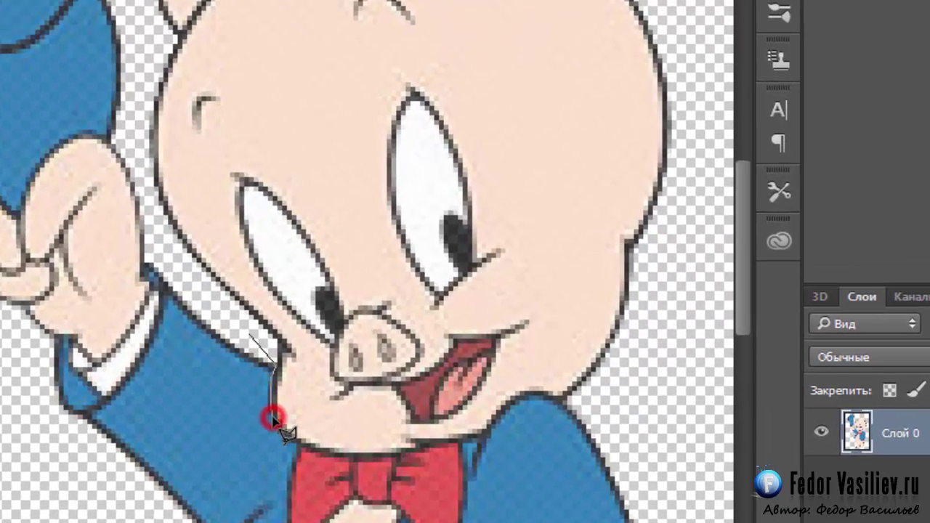
{"action": "left_click", "coordinate": [273, 427]}
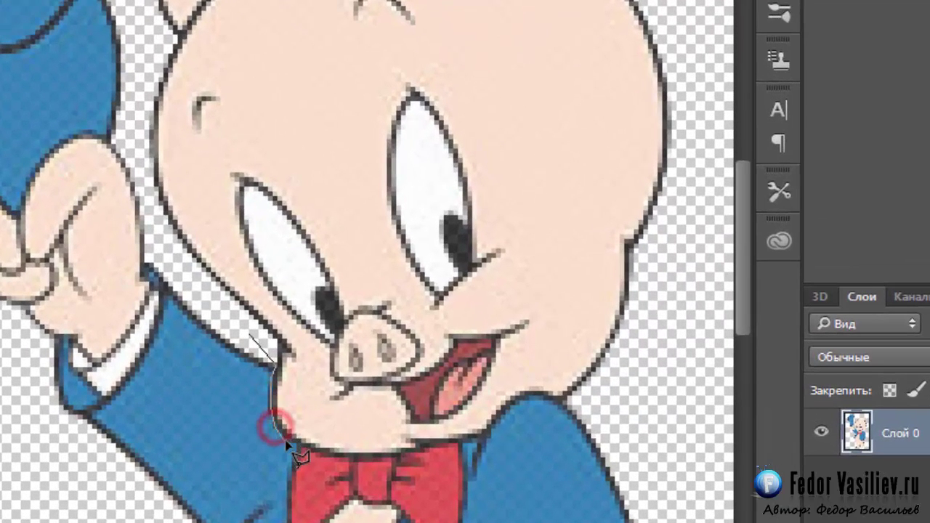
{"action": "left_click", "coordinate": [295, 445]}
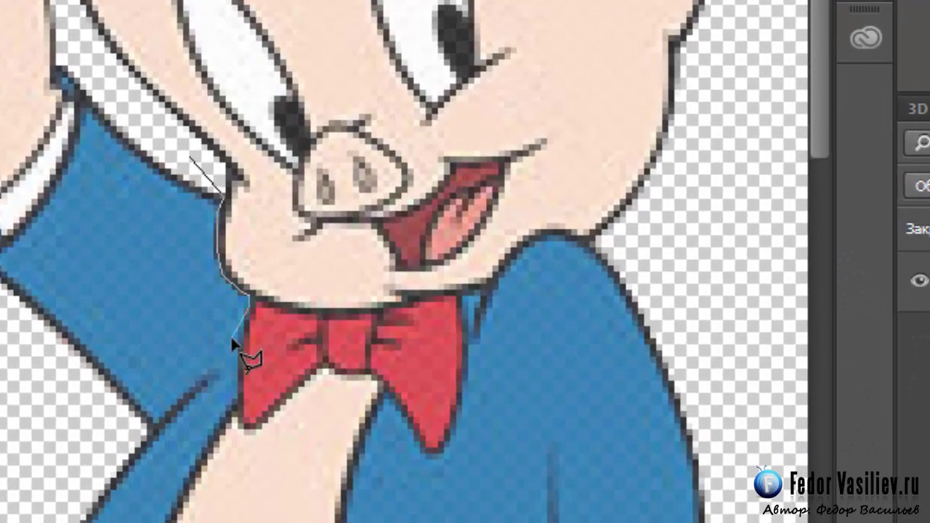
{"action": "left_click", "coordinate": [229, 341]}
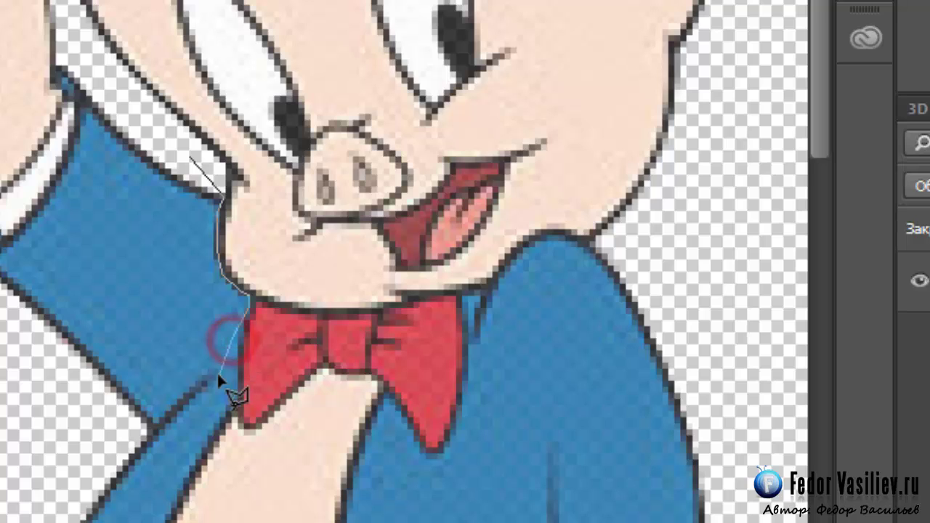
{"action": "left_click", "coordinate": [211, 372]}
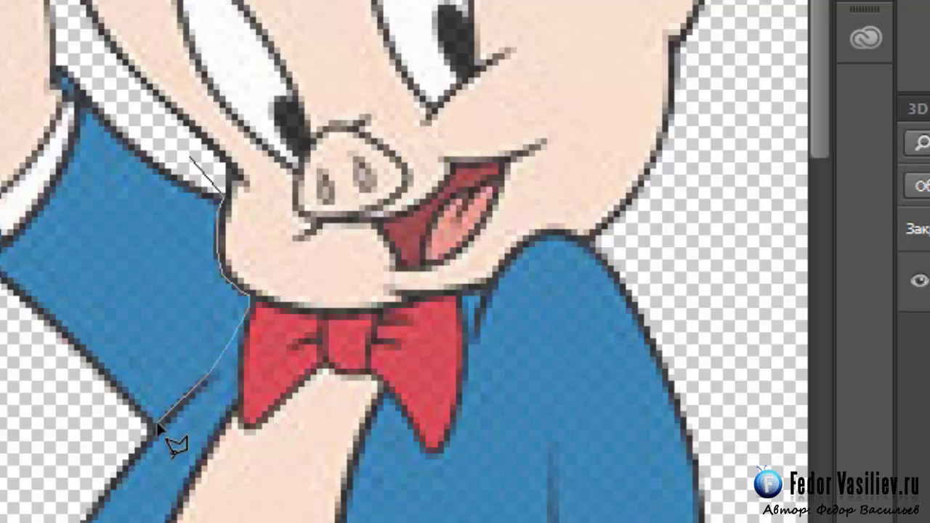
{"action": "left_click", "coordinate": [154, 422]}
Continue the lasso outline loosely around the raised arm, hand and blue cap, and close it at the cheek.
{"action": "left_click", "coordinate": [225, 407]}
{"action": "left_click", "coordinate": [134, 269]}
{"action": "left_click", "coordinate": [116, 175]}
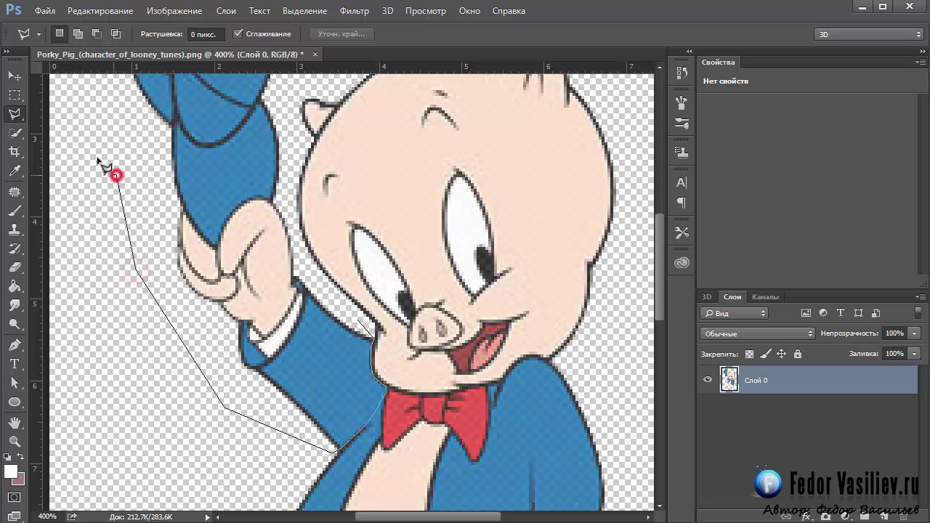
{"action": "left_click", "coordinate": [91, 100]}
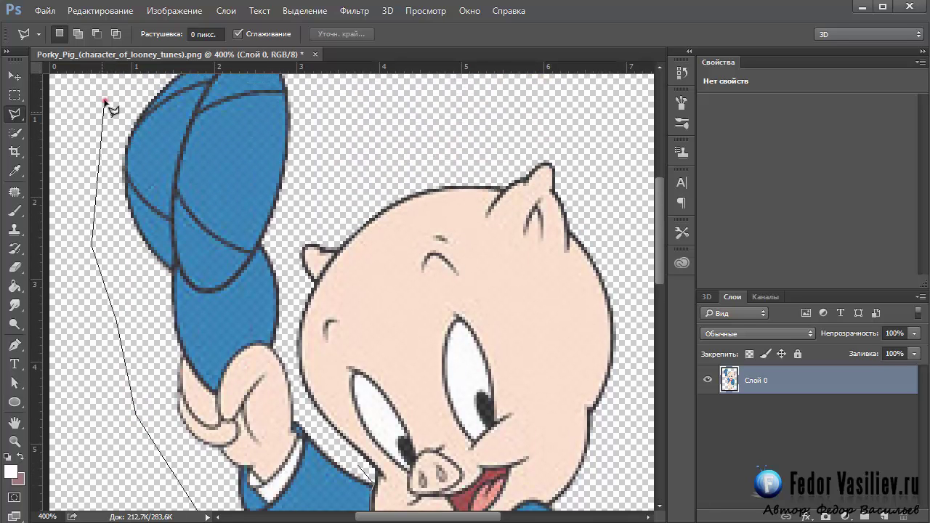
{"action": "left_click", "coordinate": [104, 97]}
{"action": "left_click", "coordinate": [166, 122]}
{"action": "left_click", "coordinate": [298, 108]}
{"action": "left_click", "coordinate": [331, 168]}
{"action": "left_click", "coordinate": [299, 281]}
{"action": "left_click", "coordinate": [286, 334]}
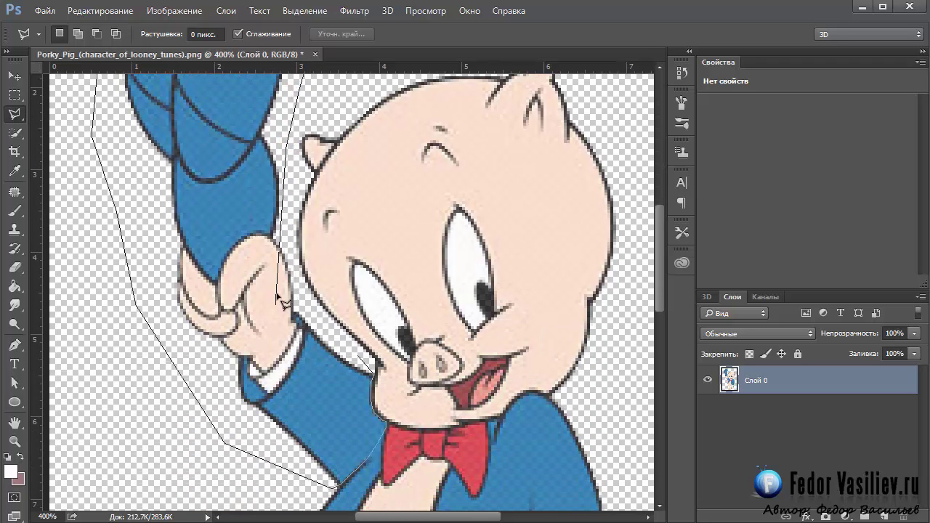
{"action": "left_click", "coordinate": [297, 284]}
{"action": "left_click", "coordinate": [321, 321]}
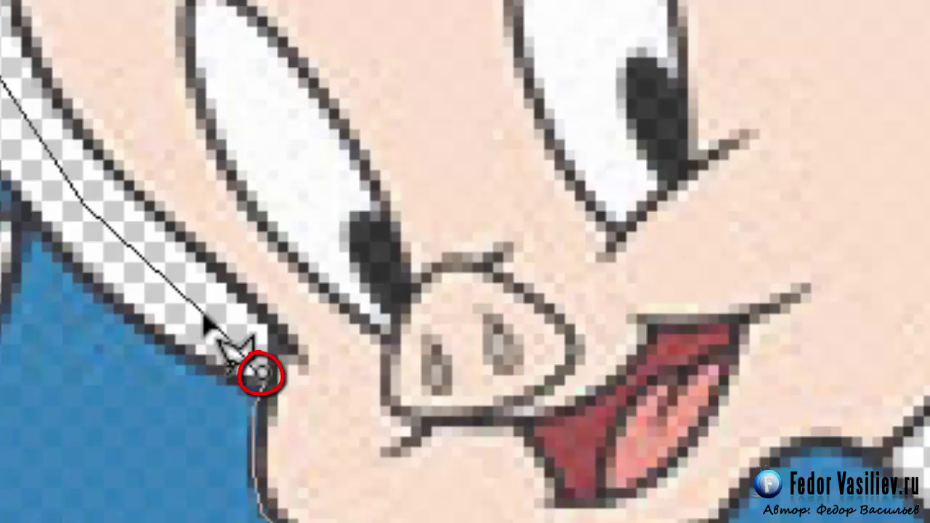
{"action": "left_click", "coordinate": [204, 315]}
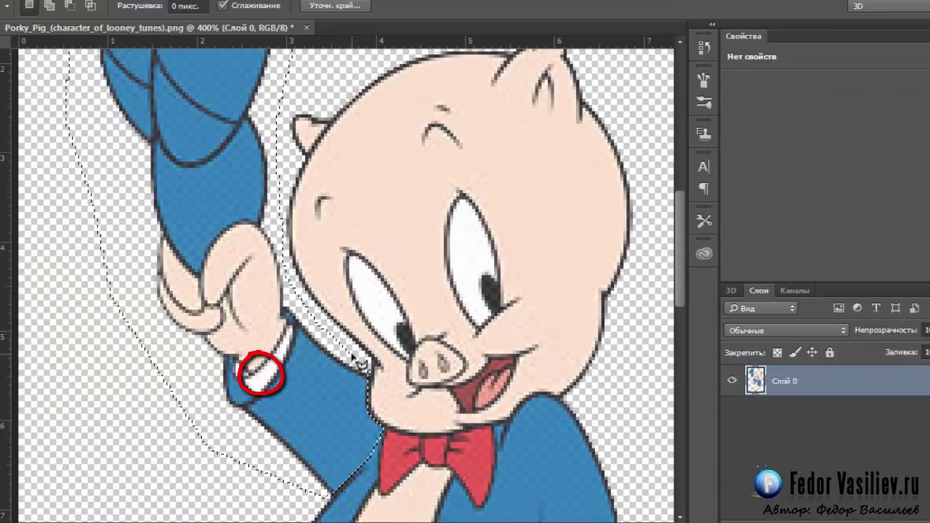
Cut the selected arm with the cap onto a new layer.
{"action": "scroll", "coordinate": [223, 231], "scroll_direction": "down", "scroll_amount": 3}
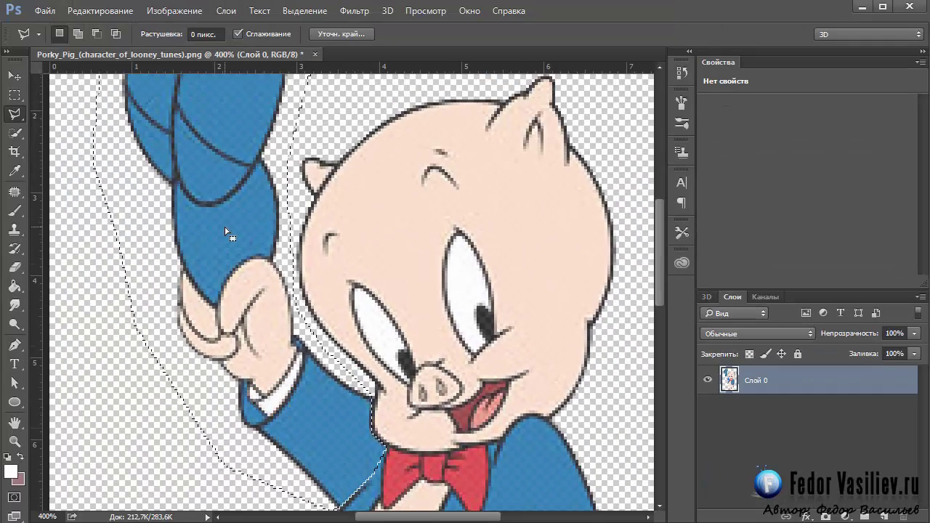
{"action": "scroll", "coordinate": [225, 232], "scroll_direction": "down", "scroll_amount": 3}
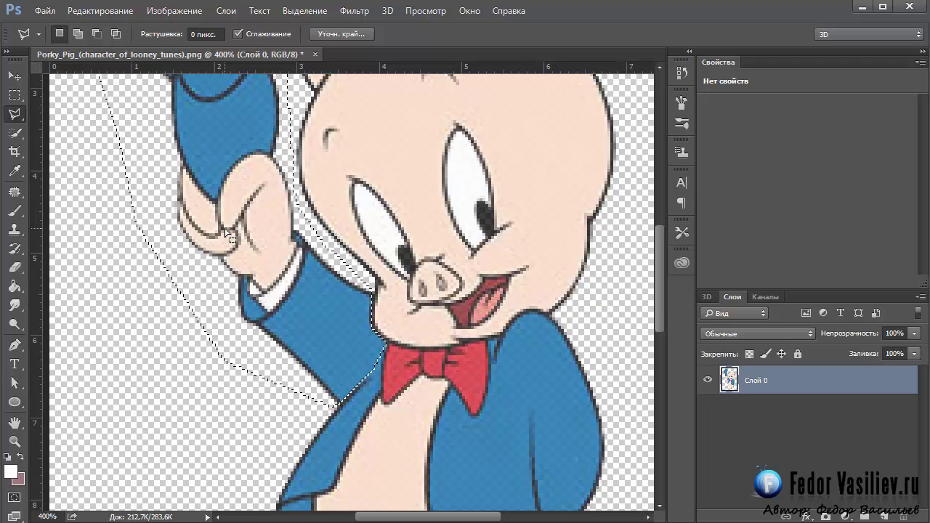
{"action": "right_click", "coordinate": [285, 252]}
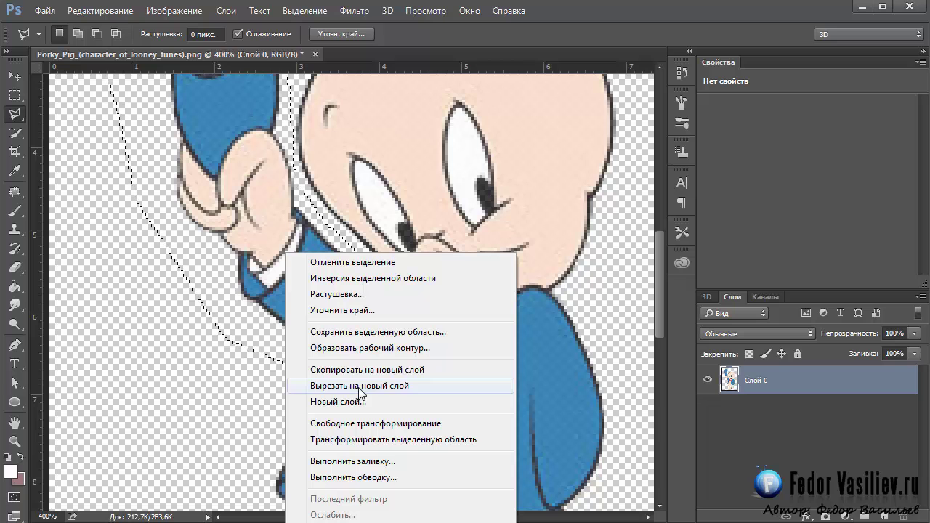
{"action": "left_click", "coordinate": [404, 388]}
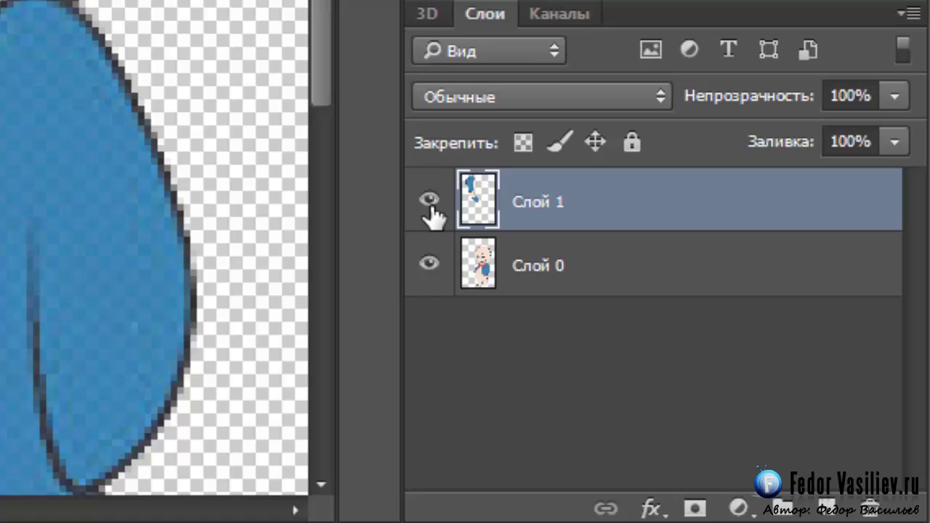
Check the cut-out arm by hiding and showing its layer, Слой 1.
{"action": "left_click", "coordinate": [633, 332]}
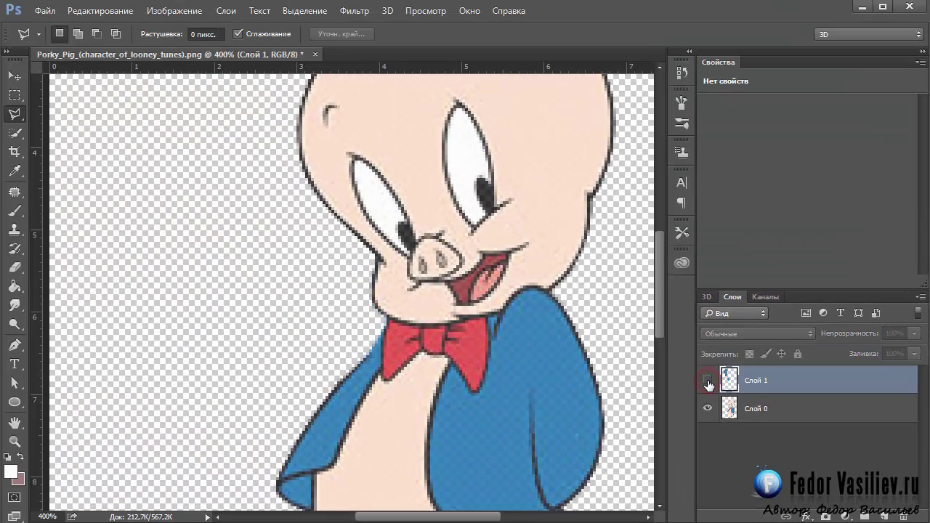
{"action": "left_click", "coordinate": [709, 382]}
{"action": "left_click", "coordinate": [709, 381]}
{"action": "left_click", "coordinate": [708, 382]}
{"action": "scroll", "coordinate": [649, 303], "scroll_direction": "up", "scroll_amount": 3}
{"action": "left_click_drag", "start_coordinate": [659, 301], "coordinate": [659, 320]}
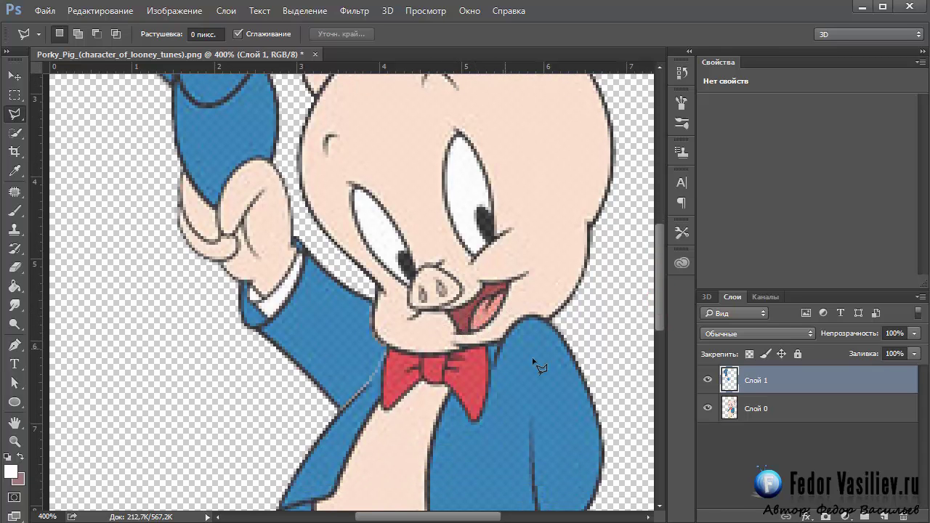
Switch to the image folder in Windows Explorer, view the finished head picture 310.png, and return to Photoshop.
{"action": "key", "text": "alt+Tab"}
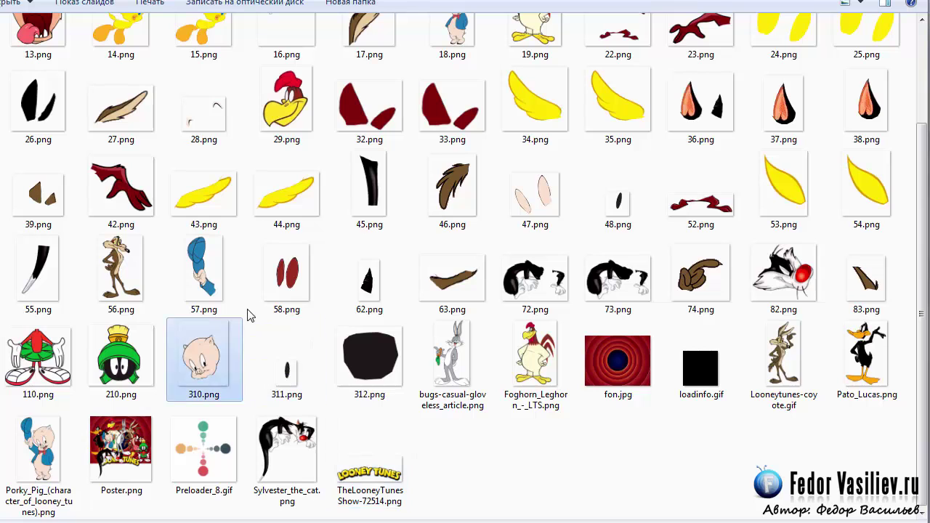
{"action": "left_click", "coordinate": [207, 347]}
{"action": "double_click", "coordinate": [207, 347]}
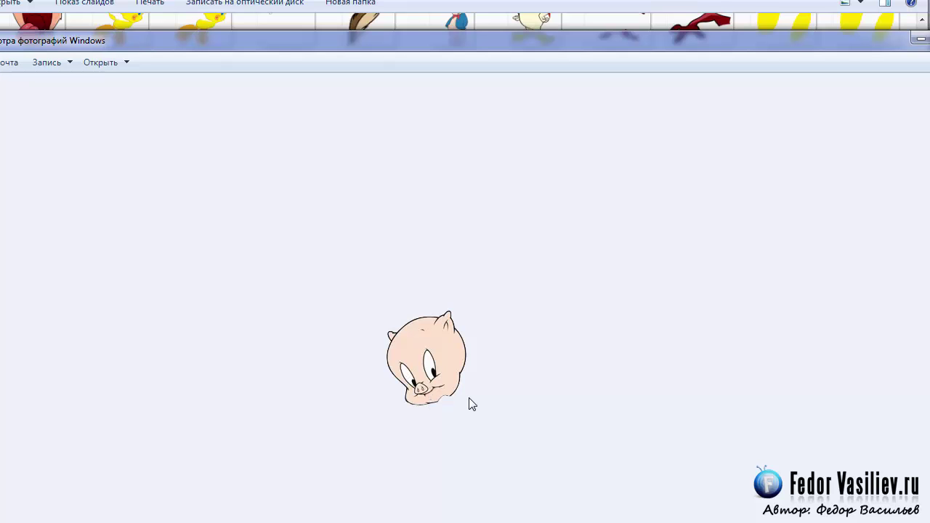
{"action": "key", "text": "alt+F4"}
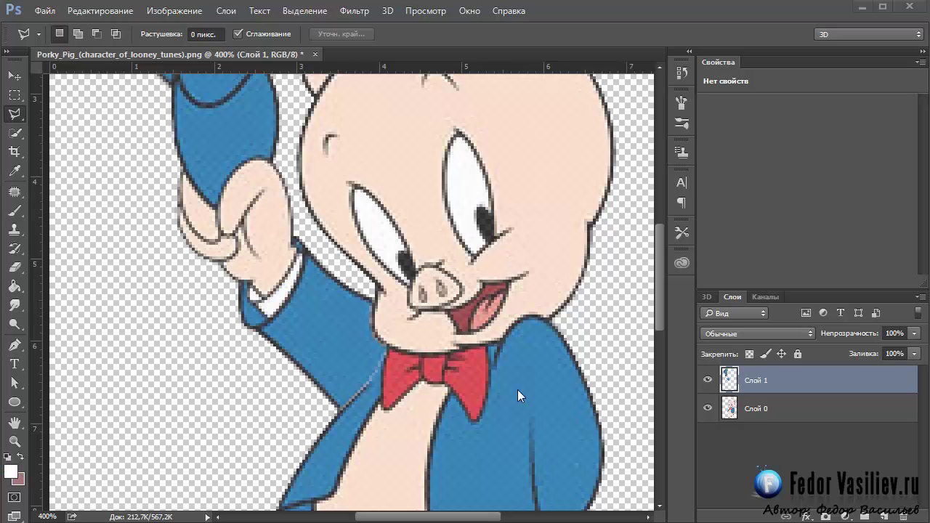
Start a Polygonal Lasso outline beside the cheek and run it loosely around the pig's head and ears to the far shoulder.
{"action": "left_click", "coordinate": [655, 325]}
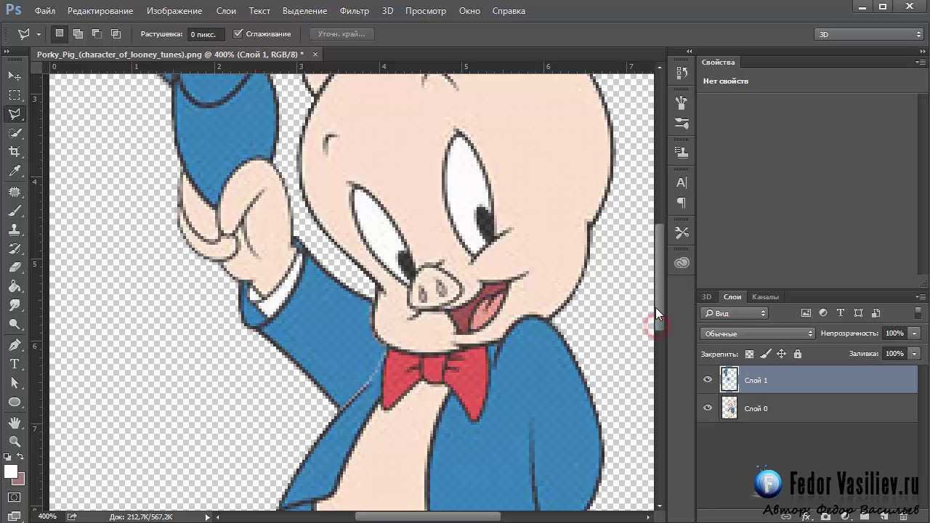
{"action": "left_click_drag", "start_coordinate": [655, 320], "coordinate": [658, 295]}
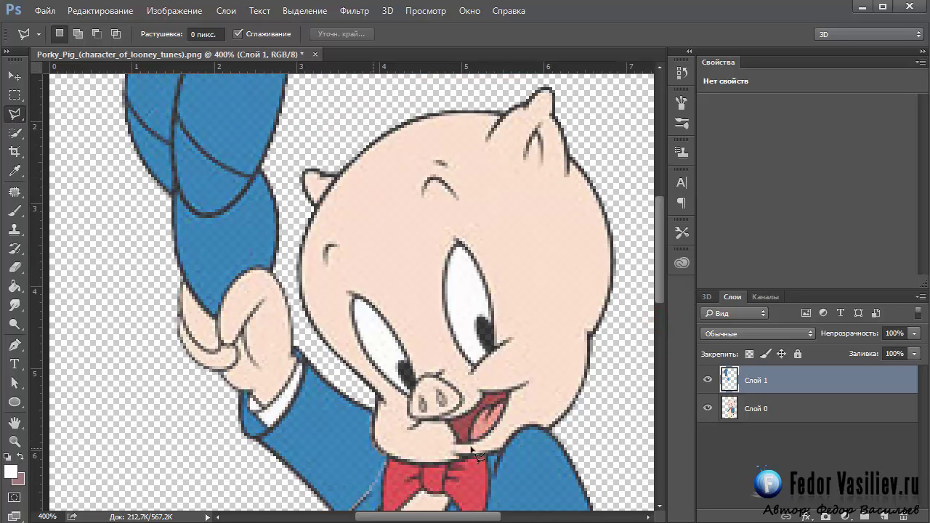
{"action": "left_click", "coordinate": [356, 385]}
{"action": "left_click", "coordinate": [311, 341]}
{"action": "left_click", "coordinate": [291, 290]}
{"action": "left_click", "coordinate": [284, 218]}
{"action": "left_click", "coordinate": [311, 126]}
{"action": "left_click", "coordinate": [441, 86]}
{"action": "left_click", "coordinate": [552, 76]}
{"action": "left_click", "coordinate": [622, 138]}
{"action": "left_click", "coordinate": [640, 302]}
{"action": "left_click", "coordinate": [590, 433]}
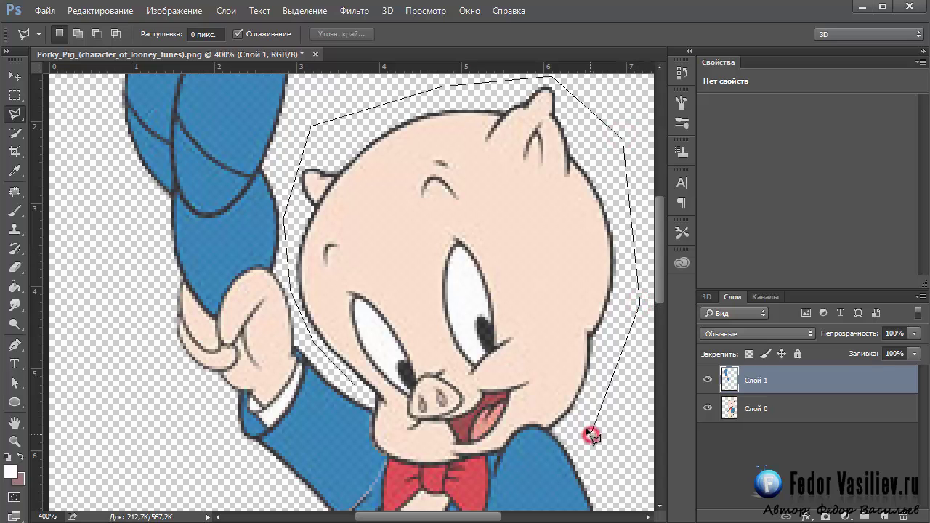
Trace the lasso outline closely along the shoulder, chin and top of the bow tie, and close the selection around the head.
{"action": "left_click", "coordinate": [538, 425]}
{"action": "left_click", "coordinate": [530, 426]}
{"action": "left_click", "coordinate": [511, 431]}
{"action": "left_click", "coordinate": [499, 449]}
{"action": "left_click", "coordinate": [460, 458]}
{"action": "left_click", "coordinate": [453, 463]}
{"action": "left_click", "coordinate": [403, 460]}
{"action": "left_click", "coordinate": [379, 448]}
{"action": "left_click", "coordinate": [375, 439]}
{"action": "left_click", "coordinate": [368, 398]}
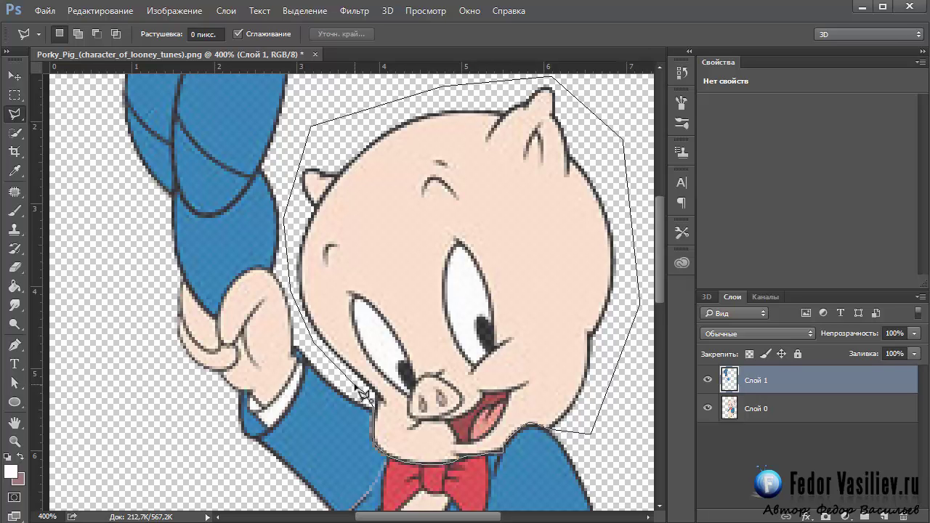
{"action": "left_click", "coordinate": [363, 394]}
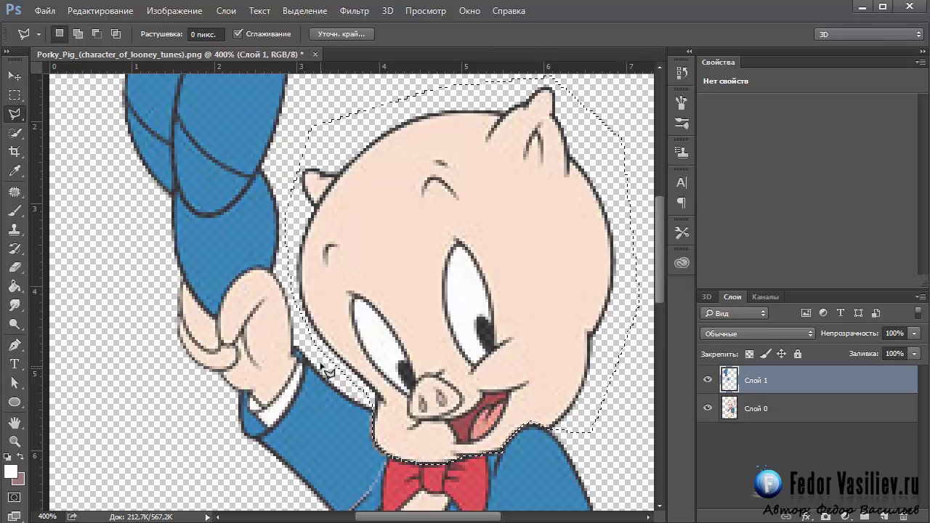
Try to copy the selected head to a new layer, and make the layer holding the head, Слой 0, active.
{"action": "right_click", "coordinate": [390, 265]}
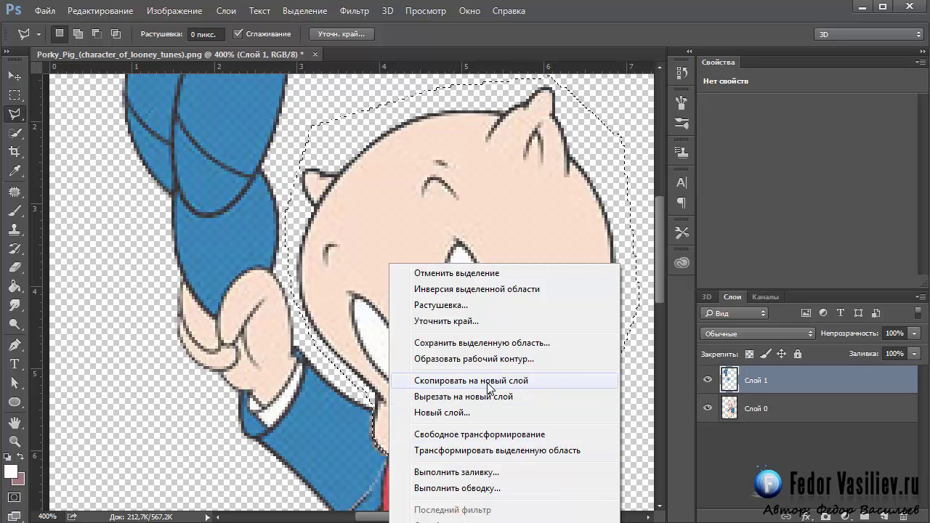
{"action": "left_click", "coordinate": [535, 382]}
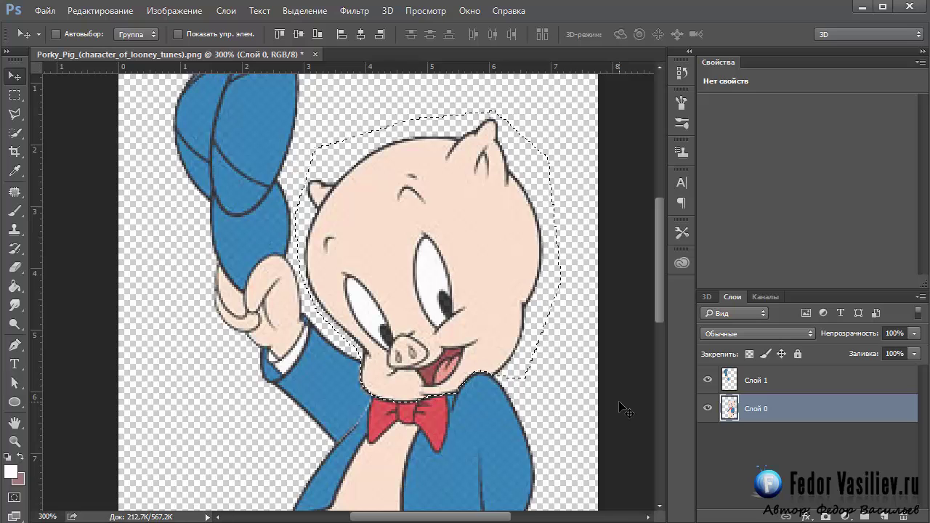
{"action": "left_click", "coordinate": [772, 377]}
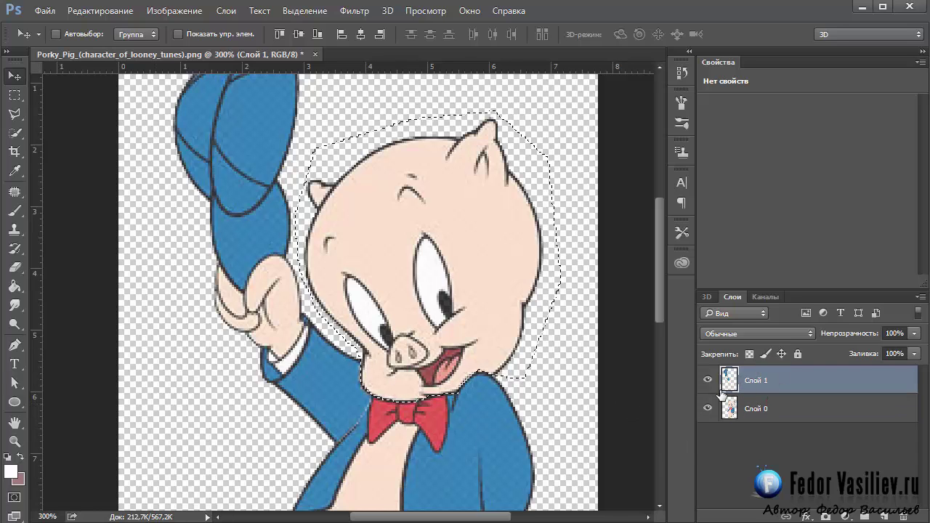
{"action": "left_click", "coordinate": [781, 411]}
{"action": "left_click", "coordinate": [776, 385]}
{"action": "left_click", "coordinate": [810, 378]}
{"action": "left_click", "coordinate": [775, 413]}
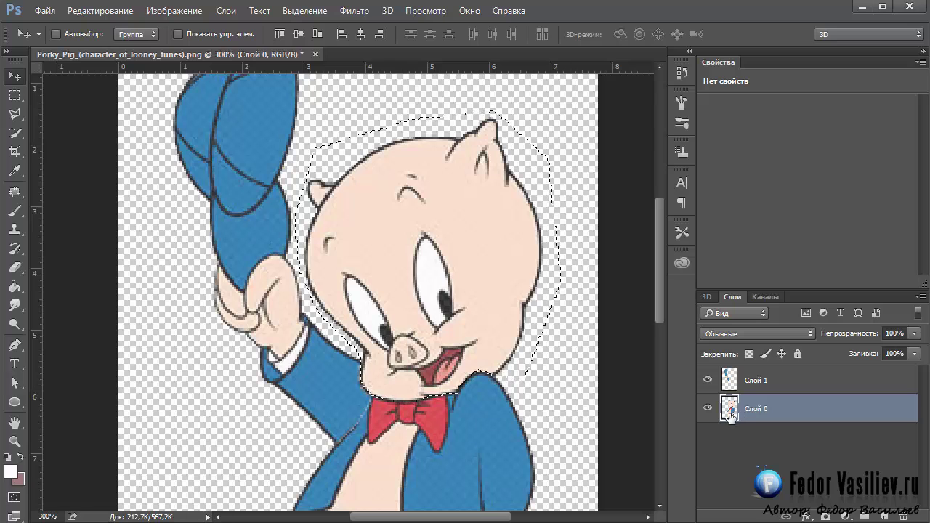
Copy the selected head from Слой 0 to a new layer, and hide Слой 0 and Слой 1.
{"action": "key", "text": "l"}
{"action": "right_click", "coordinate": [395, 256]}
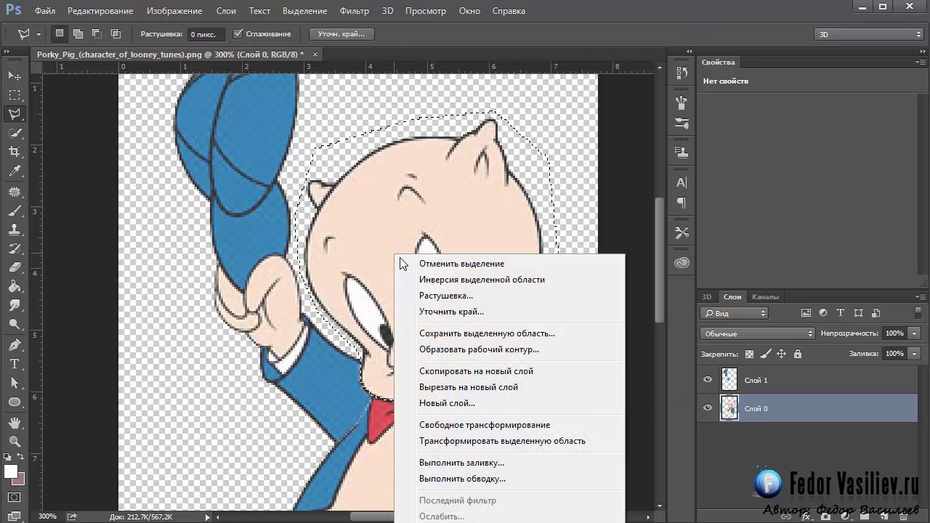
{"action": "left_click", "coordinate": [477, 371]}
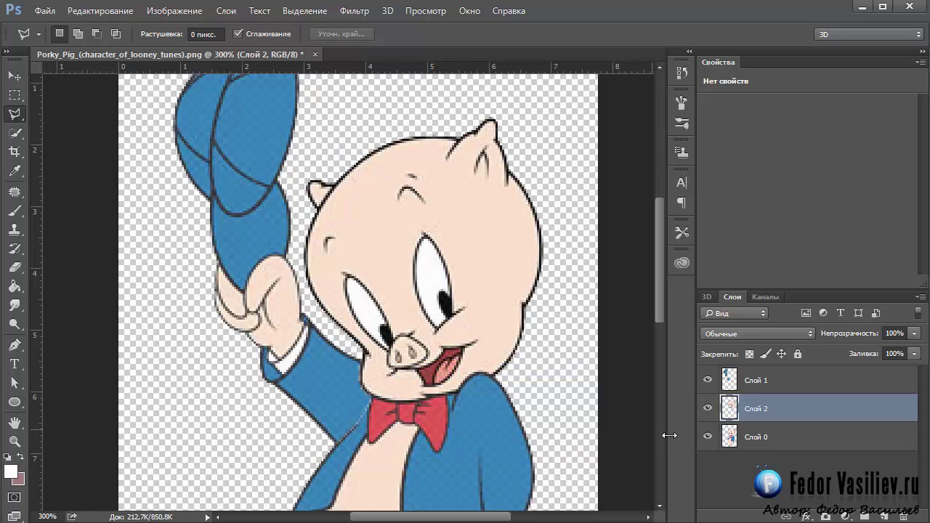
{"action": "left_click", "coordinate": [707, 437]}
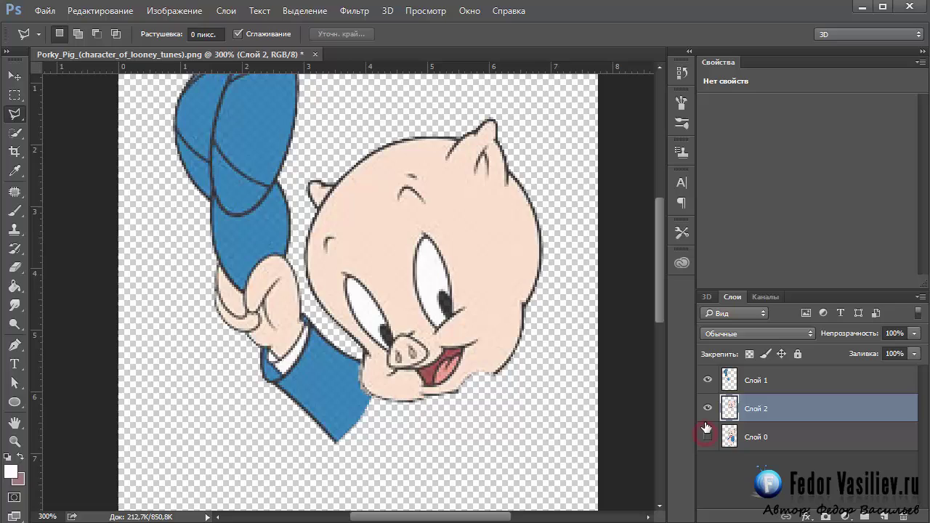
{"action": "left_click", "coordinate": [708, 378]}
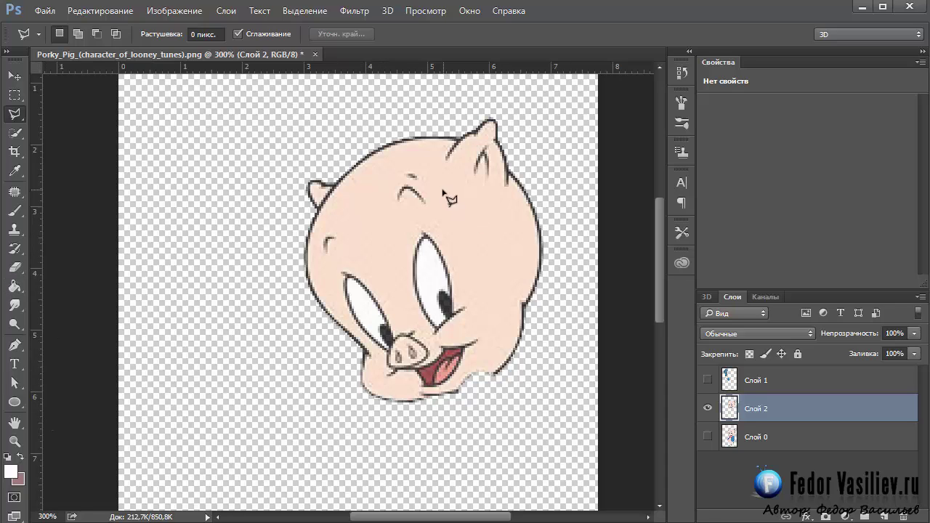
Paint out both eyebrows on Слой 2 in the sampled forehead skin colour, using a hard round 12 px brush.
{"action": "left_click", "coordinate": [15, 173]}
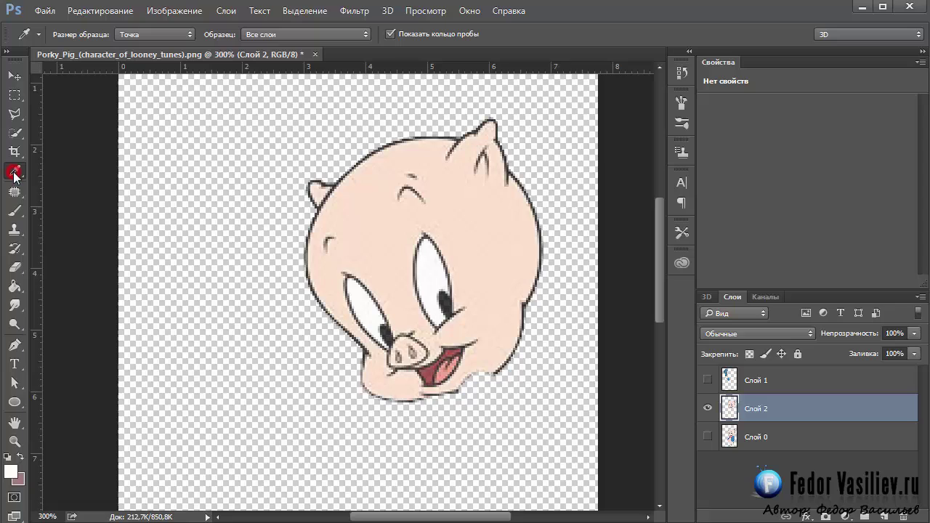
{"action": "left_click", "coordinate": [385, 256]}
{"action": "left_click", "coordinate": [14, 211]}
{"action": "right_click", "coordinate": [416, 262]}
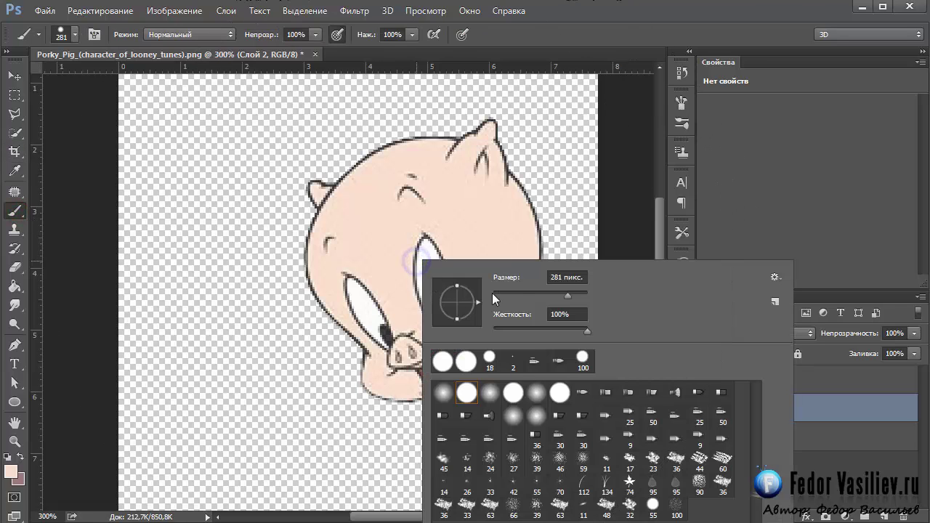
{"action": "left_click_drag", "start_coordinate": [515, 293], "coordinate": [503, 294]}
{"action": "left_click", "coordinate": [467, 393]}
{"action": "left_click_drag", "start_coordinate": [504, 298], "coordinate": [500, 298]}
{"action": "left_click", "coordinate": [435, 210]}
{"action": "left_click_drag", "start_coordinate": [418, 196], "coordinate": [404, 193]}
{"action": "left_click_drag", "start_coordinate": [341, 236], "coordinate": [322, 245]}
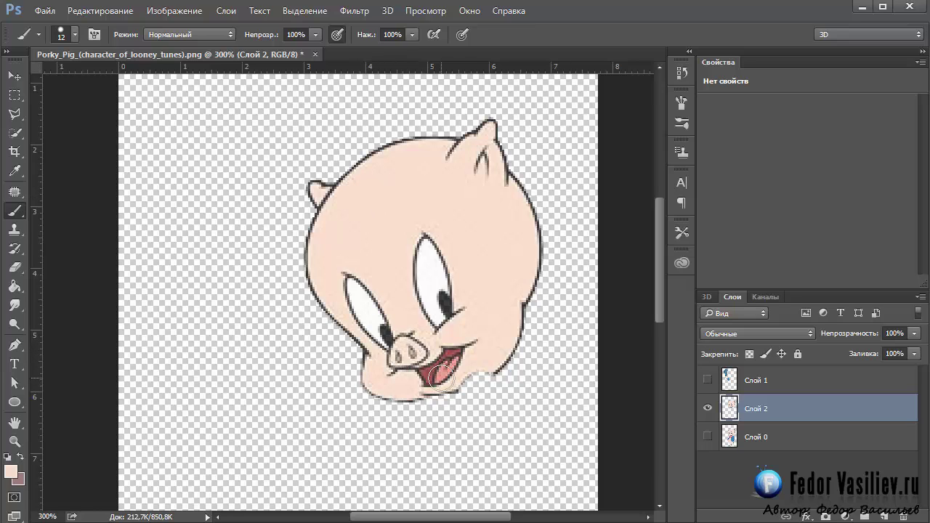
Sample the skin colour of the cheek beside the mouth and paint over most of the open mouth with the 12 px brush.
{"action": "left_click", "coordinate": [15, 171]}
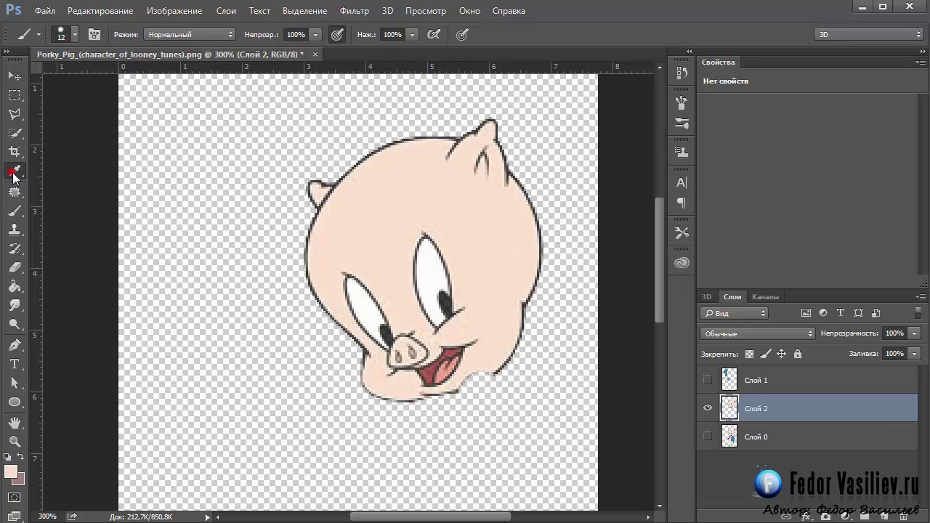
{"action": "left_click", "coordinate": [490, 347]}
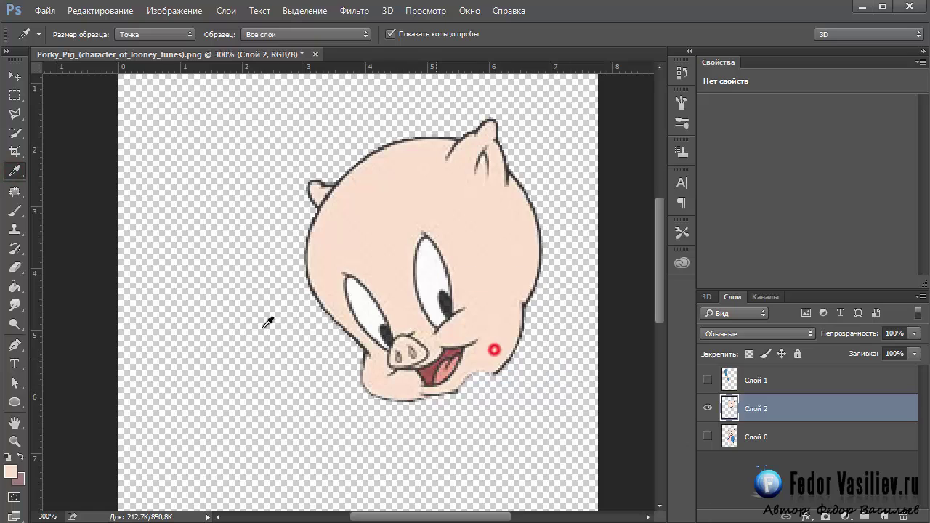
{"action": "left_click", "coordinate": [15, 210]}
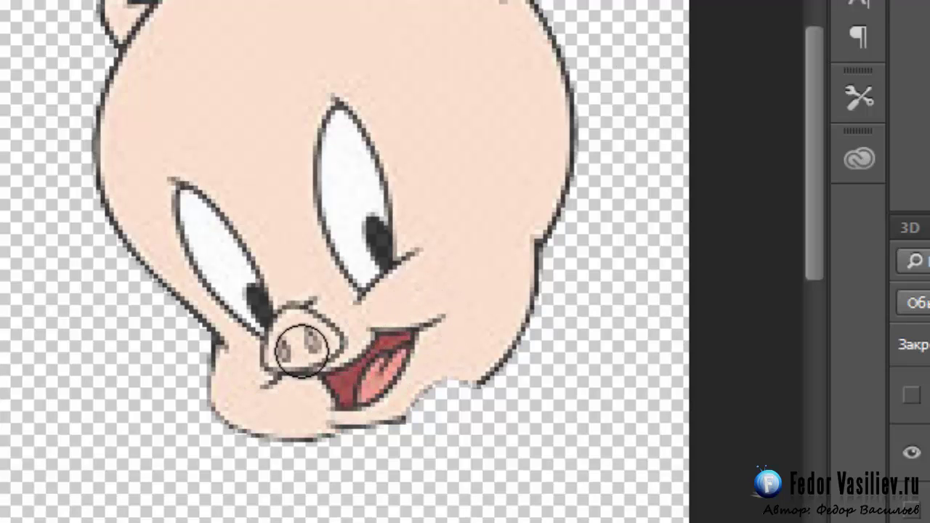
{"action": "mouse_move", "coordinate": [390, 357]}
{"action": "left_mouse_down"}
{"action": "mouse_move", "coordinate": [390, 370]}
{"action": "mouse_move", "coordinate": [412, 359]}
{"action": "mouse_move", "coordinate": [342, 394]}
{"action": "mouse_move", "coordinate": [352, 389]}
{"action": "left_mouse_up"}
{"action": "left_click", "coordinate": [407, 359]}
{"action": "left_click", "coordinate": [411, 357]}
Reduce the brush to 6 px and paint over the remaining red parts of the mouth below the snout.
{"action": "right_click", "coordinate": [352, 389]}
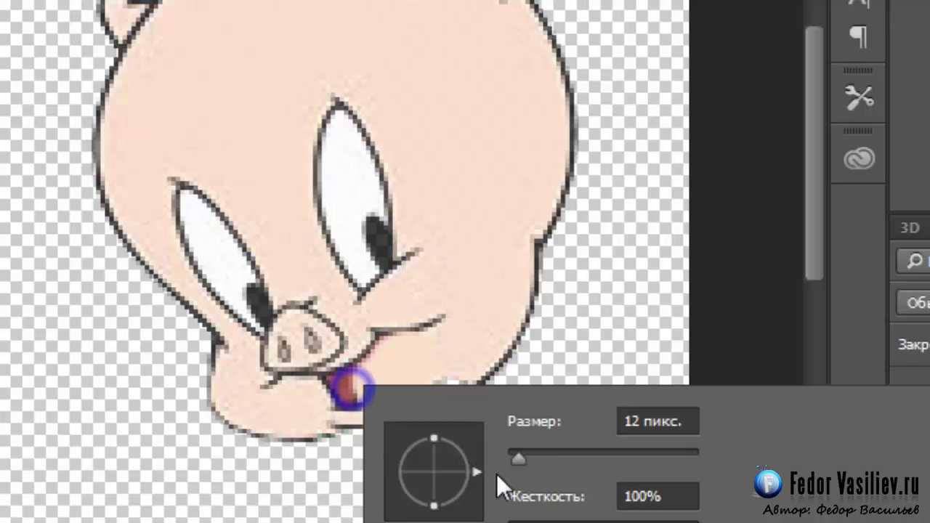
{"action": "left_click_drag", "start_coordinate": [512, 459], "coordinate": [512, 460]}
{"action": "left_click", "coordinate": [345, 397]}
{"action": "mouse_move", "coordinate": [344, 397]}
{"action": "left_mouse_down"}
{"action": "mouse_move", "coordinate": [332, 390]}
{"action": "mouse_move", "coordinate": [356, 394]}
{"action": "mouse_move", "coordinate": [338, 388]}
{"action": "mouse_move", "coordinate": [342, 380]}
{"action": "mouse_move", "coordinate": [336, 388]}
{"action": "mouse_move", "coordinate": [363, 378]}
{"action": "left_mouse_up"}
{"action": "left_click", "coordinate": [346, 386]}
{"action": "left_click", "coordinate": [360, 378]}
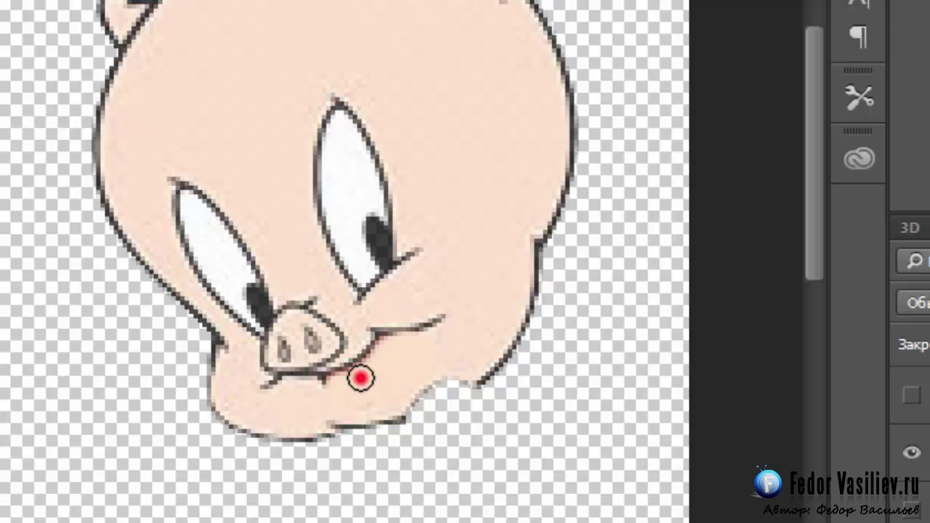
{"action": "left_click", "coordinate": [382, 356]}
{"action": "left_click", "coordinate": [393, 348]}
{"action": "left_click", "coordinate": [386, 346]}
{"action": "left_click", "coordinate": [374, 367]}
{"action": "left_click", "coordinate": [346, 380]}
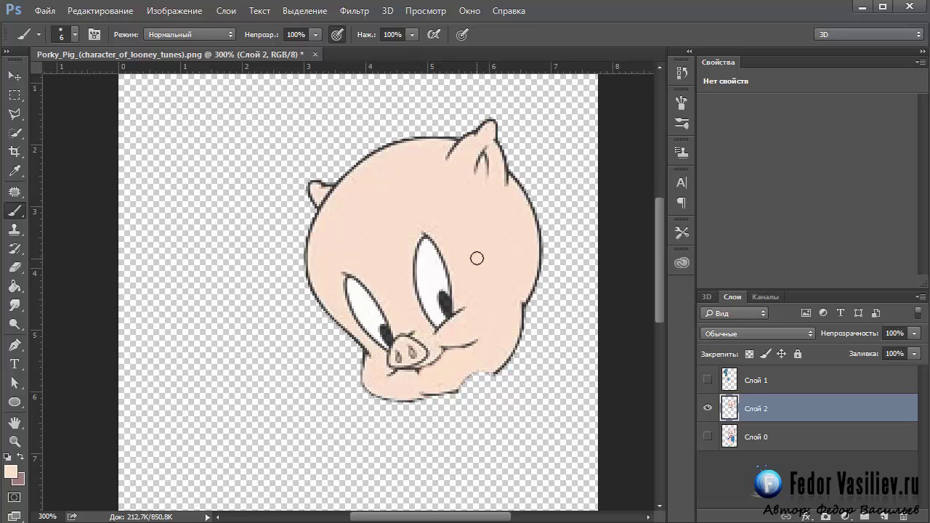
Hide the retouched head layer Слой 2 and show the original pig layer Слой 0.
{"action": "left_click", "coordinate": [708, 409]}
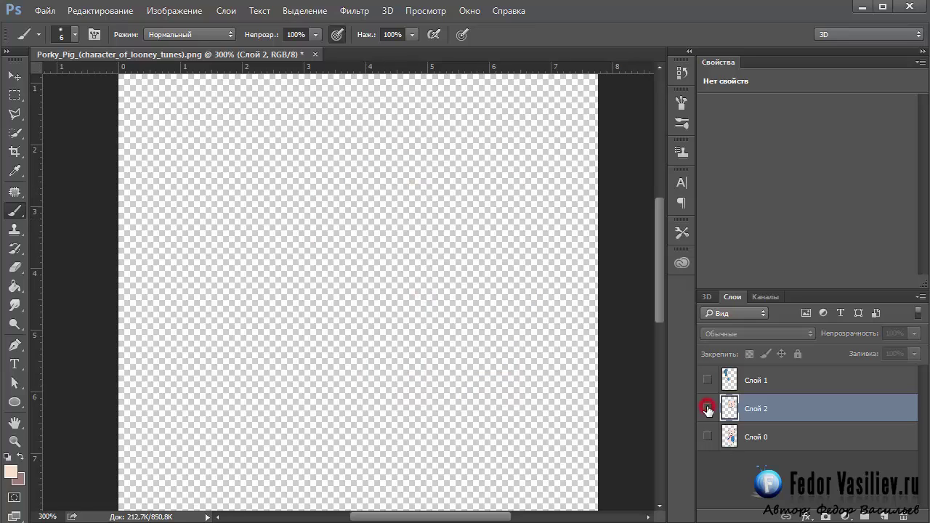
{"action": "left_click", "coordinate": [707, 436]}
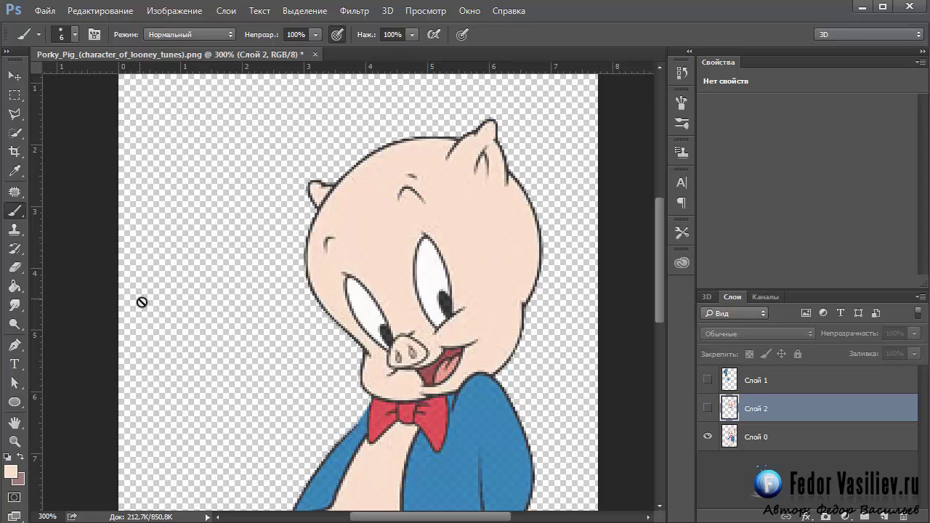
{"action": "key", "text": "v"}
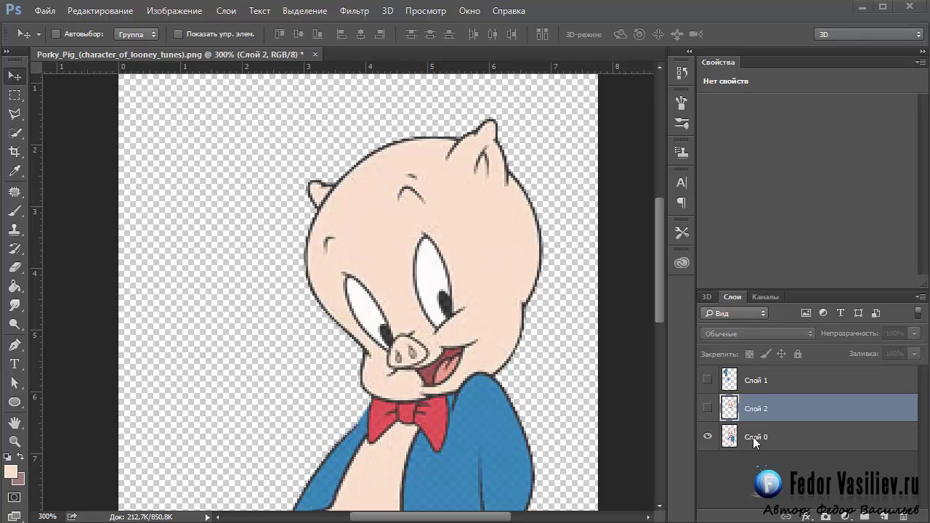
Switch the visibility of Слой 2 on and off repeatedly to compare the retouched head with the original, leaving it hidden.
{"action": "left_click", "coordinate": [708, 410]}
{"action": "double_click", "coordinate": [708, 410]}
{"action": "double_click", "coordinate": [708, 410]}
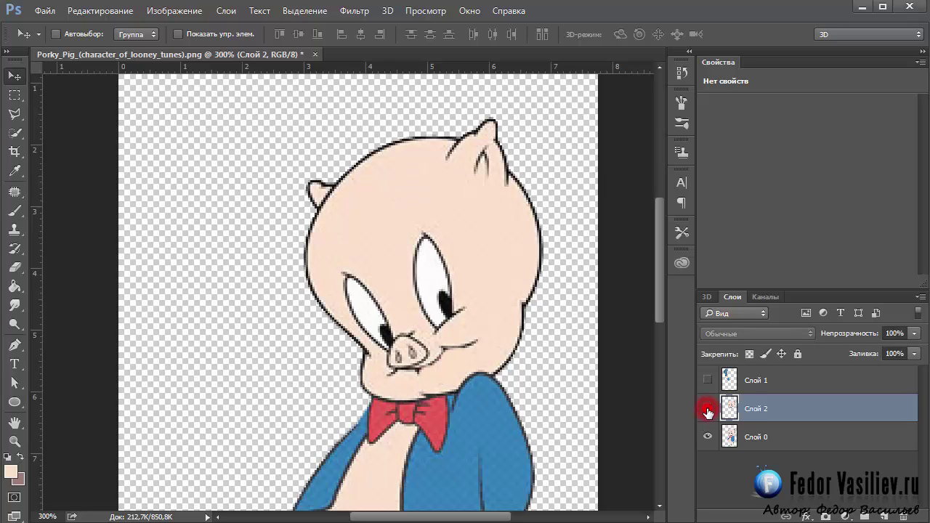
{"action": "double_click", "coordinate": [708, 411]}
{"action": "double_click", "coordinate": [708, 410]}
{"action": "left_click", "coordinate": [707, 409]}
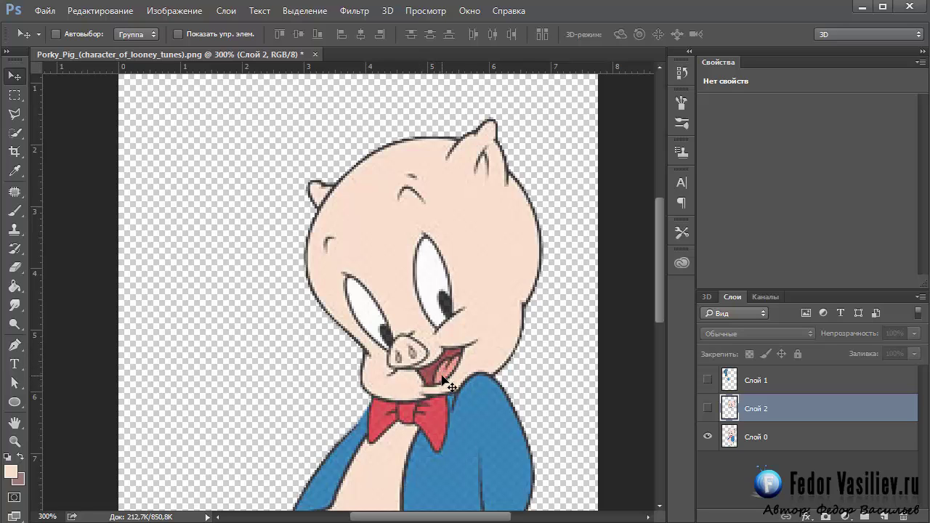
Make Слой 0 active and draw a closed Polygonal Lasso selection around both eyebrows on the forehead.
{"action": "mouse_move", "coordinate": [662, 296]}
{"action": "left_mouse_down"}
{"action": "mouse_move", "coordinate": [657, 371]}
{"action": "mouse_move", "coordinate": [656, 283]}
{"action": "mouse_move", "coordinate": [657, 294]}
{"action": "left_mouse_up"}
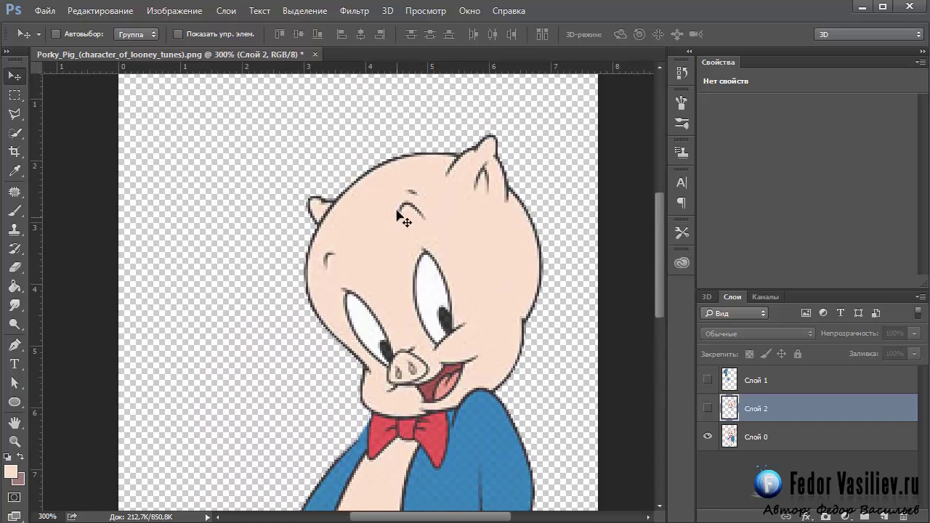
{"action": "left_click", "coordinate": [756, 439]}
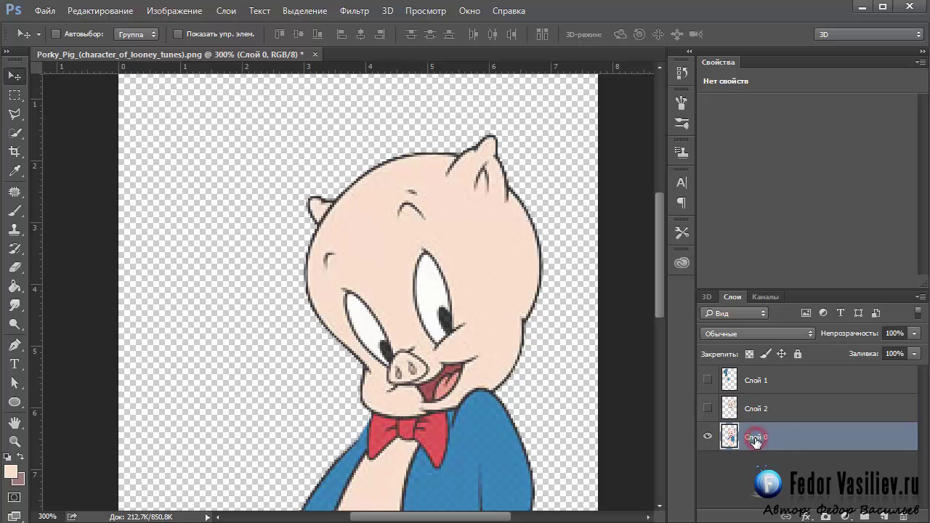
{"action": "left_click", "coordinate": [15, 113]}
{"action": "left_click", "coordinate": [432, 211]}
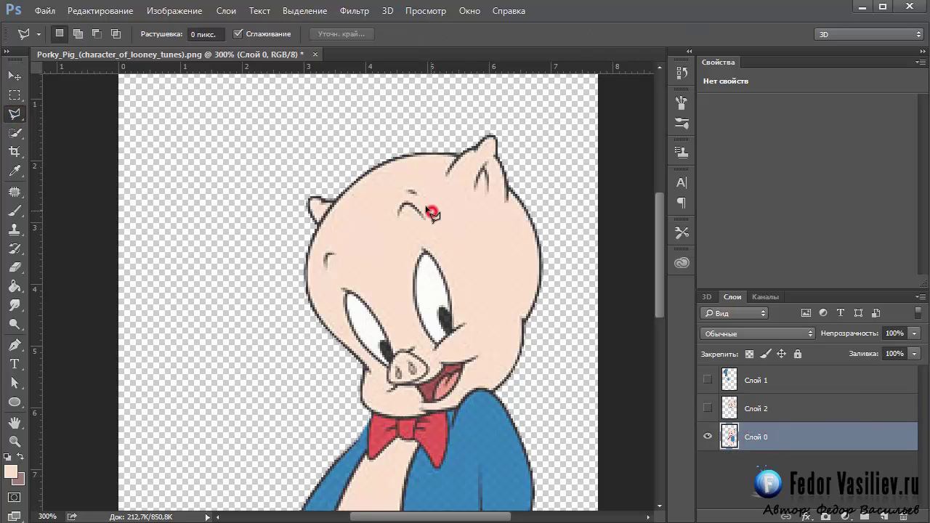
{"action": "left_click", "coordinate": [412, 199]}
{"action": "left_click", "coordinate": [392, 195]}
{"action": "left_click", "coordinate": [363, 210]}
{"action": "left_click", "coordinate": [329, 240]}
{"action": "left_click", "coordinate": [320, 268]}
{"action": "left_click", "coordinate": [325, 277]}
{"action": "left_click", "coordinate": [380, 248]}
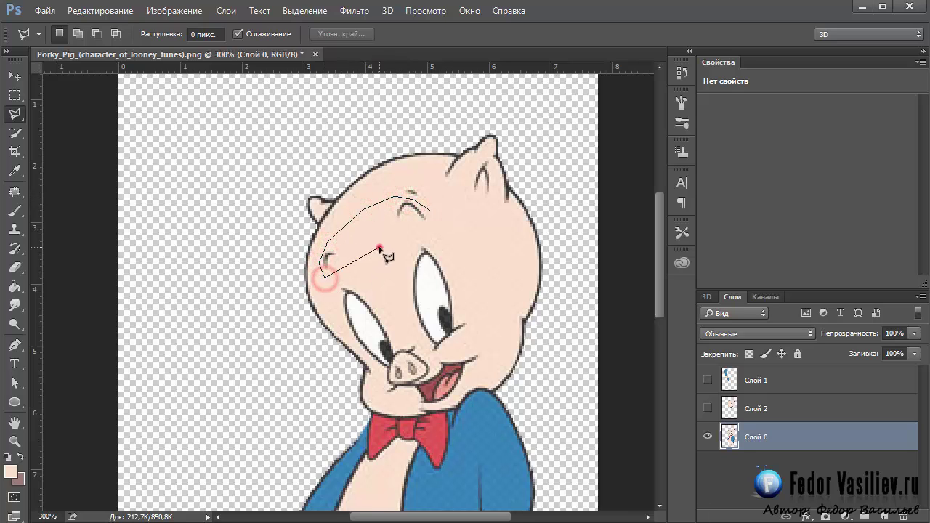
{"action": "left_click", "coordinate": [432, 212]}
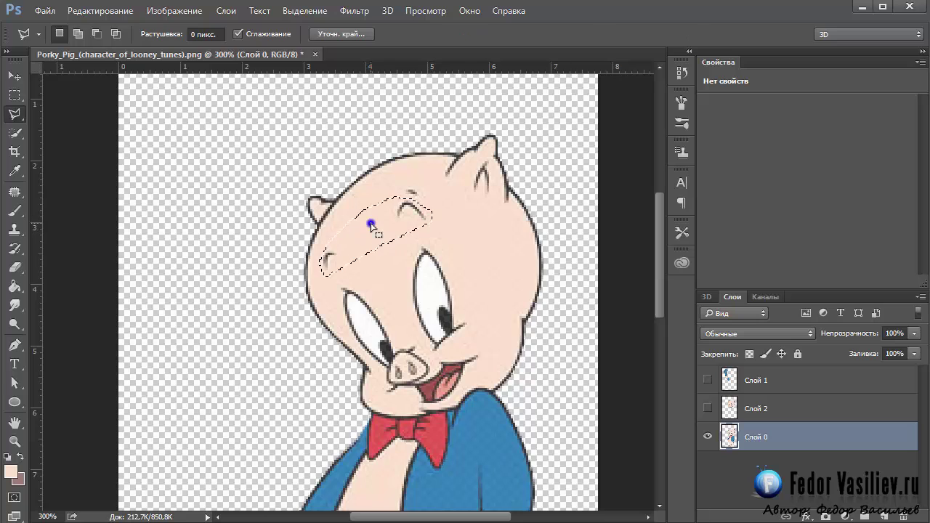
Copy the selected eyebrow area to a new layer, hide that copy and make Слой 0 active.
{"action": "right_click", "coordinate": [371, 227]}
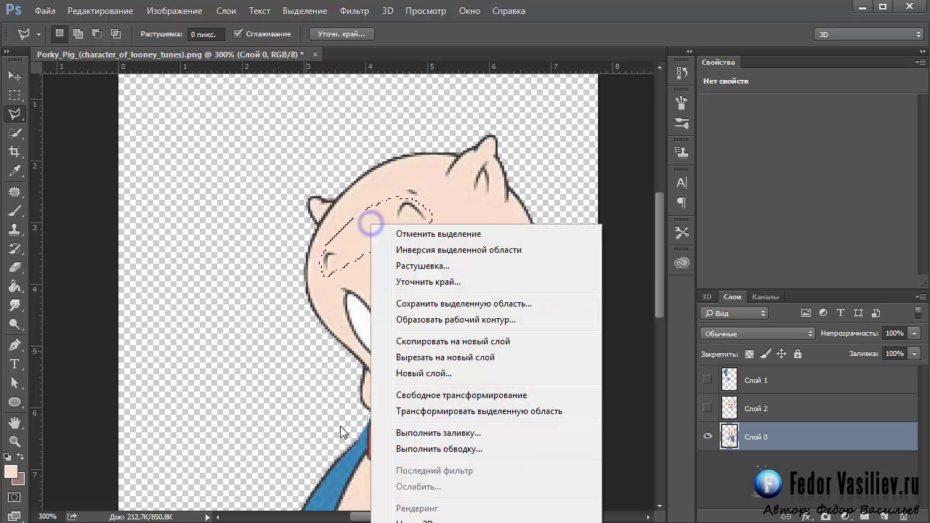
{"action": "left_click", "coordinate": [435, 341]}
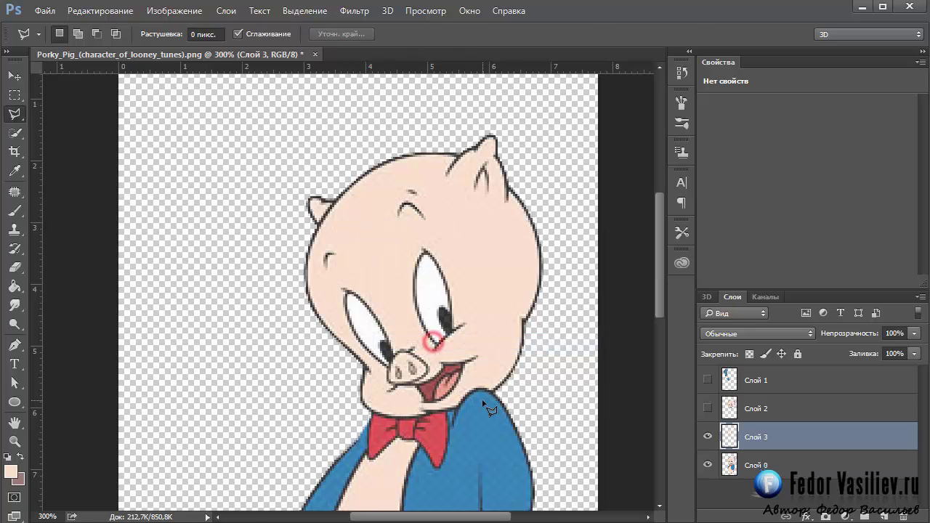
{"action": "left_click", "coordinate": [709, 436]}
{"action": "left_click", "coordinate": [753, 468]}
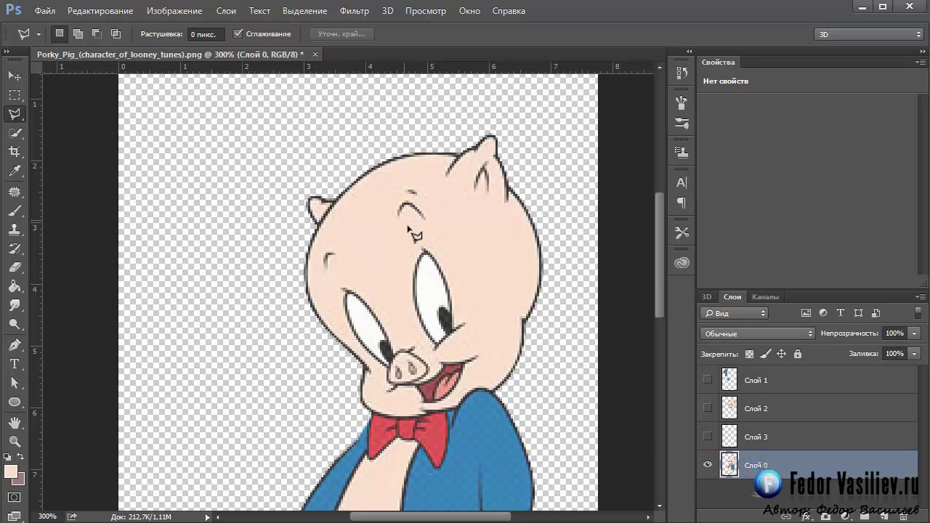
Paint over both eyebrows on Слой 0 in the skin colour with the 6 px brush.
{"action": "left_click", "coordinate": [15, 267]}
{"action": "key", "text": "b"}
{"action": "left_click_drag", "start_coordinate": [380, 215], "coordinate": [411, 207]}
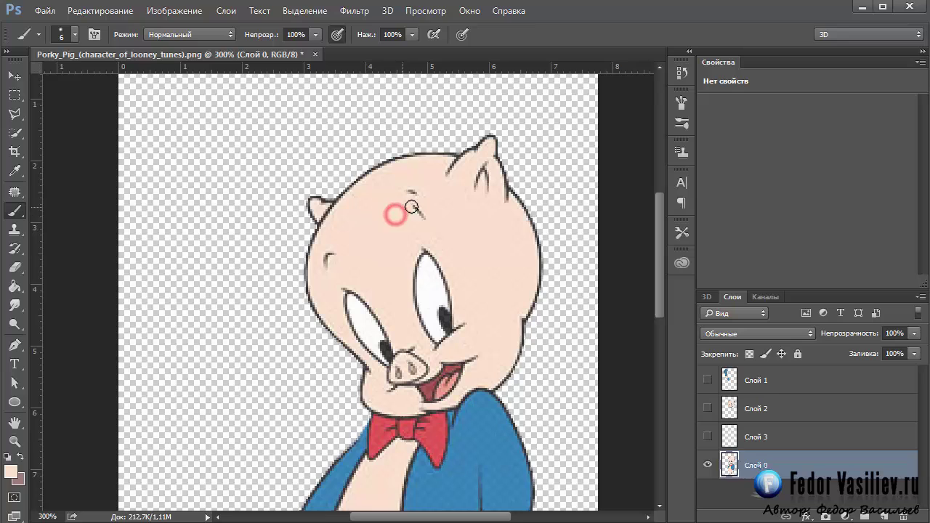
{"action": "left_click_drag", "start_coordinate": [325, 263], "coordinate": [333, 253]}
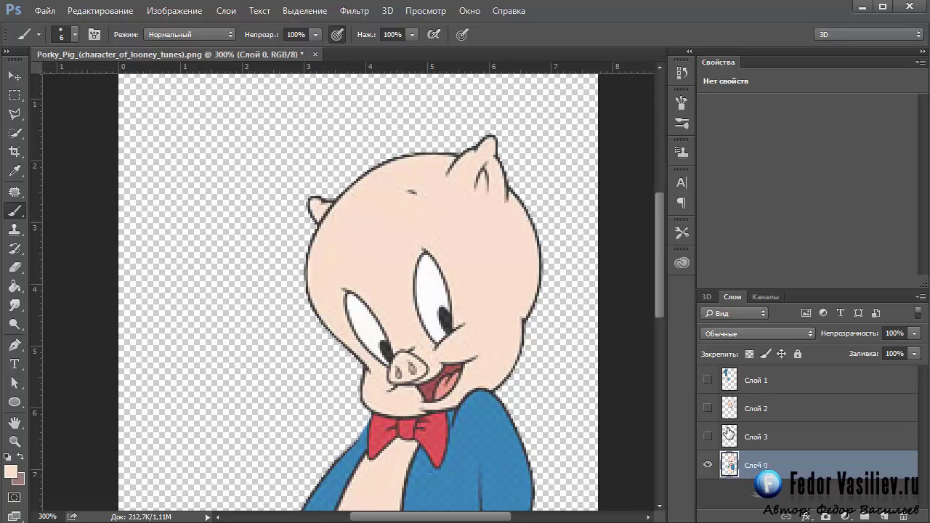
Show only the eyebrow layer Слой 3 and erase the surplus skin between and around the two eyebrows with a 21 px eraser.
{"action": "left_click", "coordinate": [708, 466]}
{"action": "left_click", "coordinate": [707, 437]}
{"action": "left_click", "coordinate": [730, 437]}
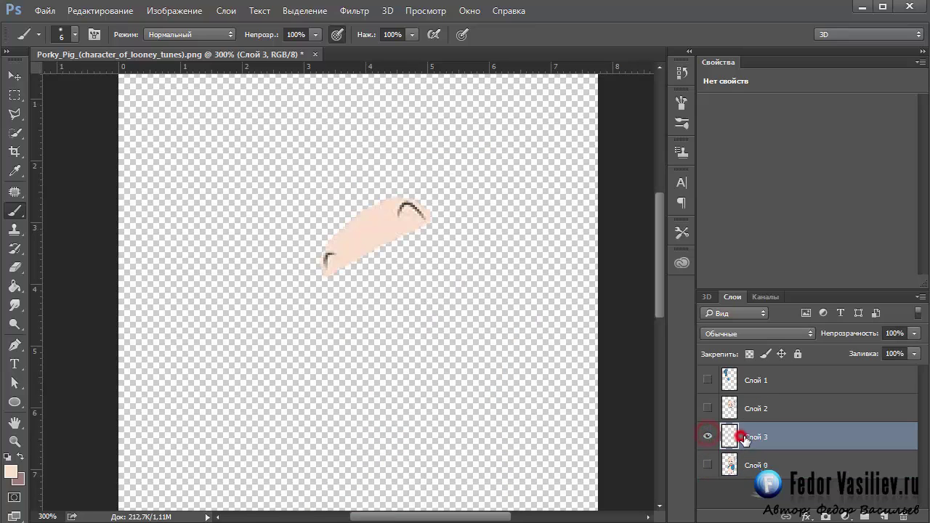
{"action": "left_click", "coordinate": [14, 269]}
{"action": "mouse_move", "coordinate": [363, 231]}
{"action": "left_mouse_down"}
{"action": "mouse_move", "coordinate": [373, 245]}
{"action": "mouse_move", "coordinate": [414, 247]}
{"action": "left_mouse_up"}
{"action": "left_click", "coordinate": [407, 241]}
{"action": "left_click", "coordinate": [368, 210]}
{"action": "left_click", "coordinate": [379, 192]}
{"action": "left_click", "coordinate": [447, 207]}
{"action": "left_click", "coordinate": [359, 272]}
{"action": "left_click", "coordinate": [347, 228]}
{"action": "left_click", "coordinate": [326, 222]}
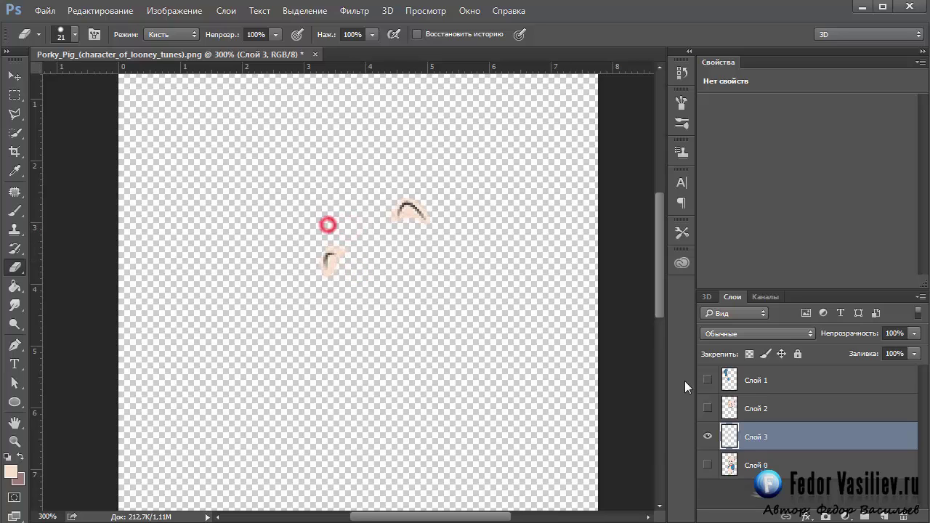
Hide the eyebrow layer Слой 3, show the pig layer Слой 0 and make it active.
{"action": "left_click", "coordinate": [15, 75]}
{"action": "left_click", "coordinate": [707, 436]}
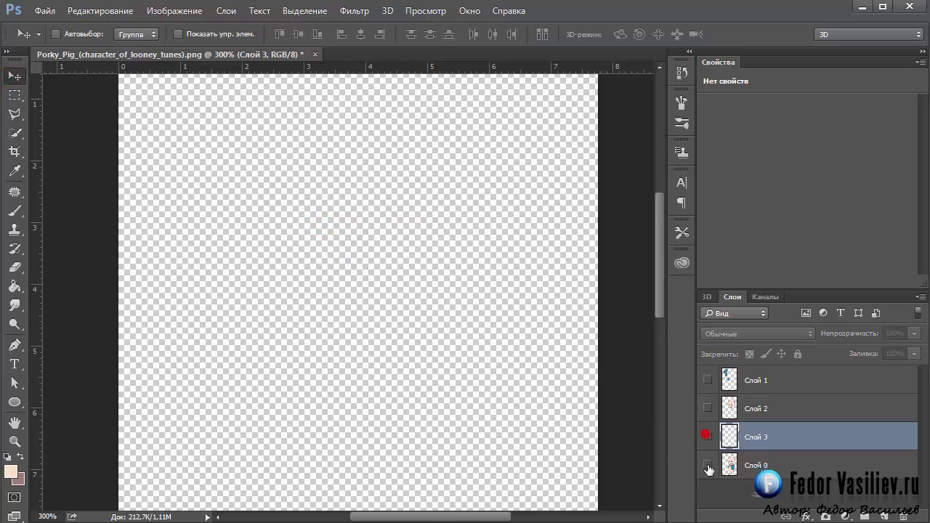
{"action": "left_click", "coordinate": [707, 465]}
{"action": "left_click_drag", "start_coordinate": [658, 292], "coordinate": [659, 321]}
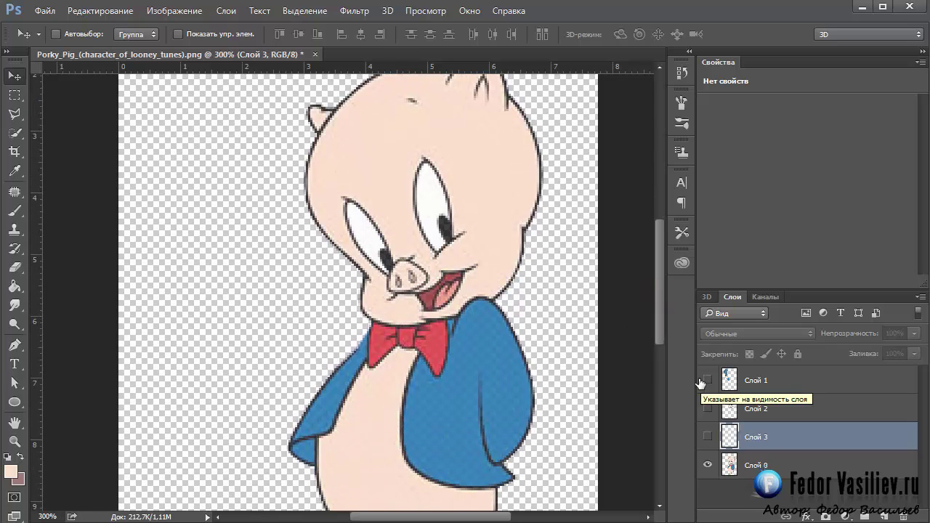
{"action": "left_click_drag", "start_coordinate": [659, 336], "coordinate": [658, 331]}
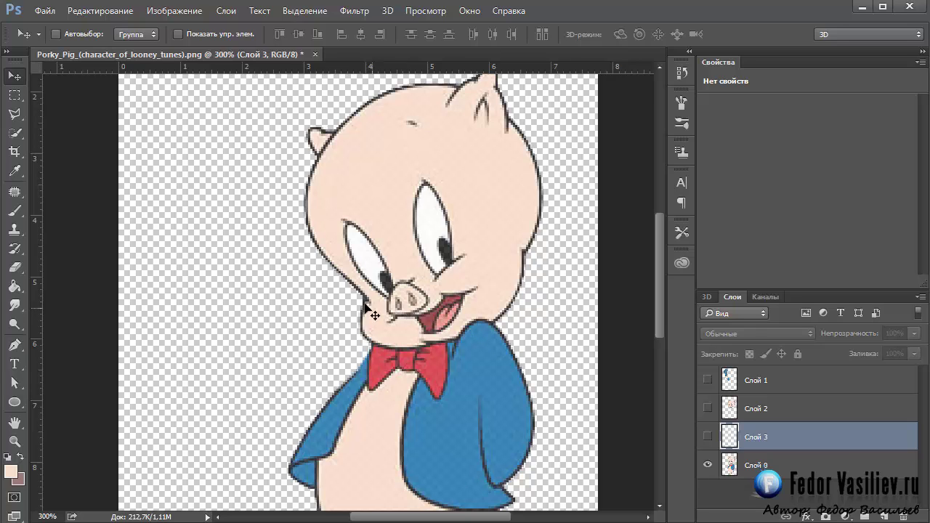
{"action": "left_click_drag", "start_coordinate": [661, 319], "coordinate": [662, 313]}
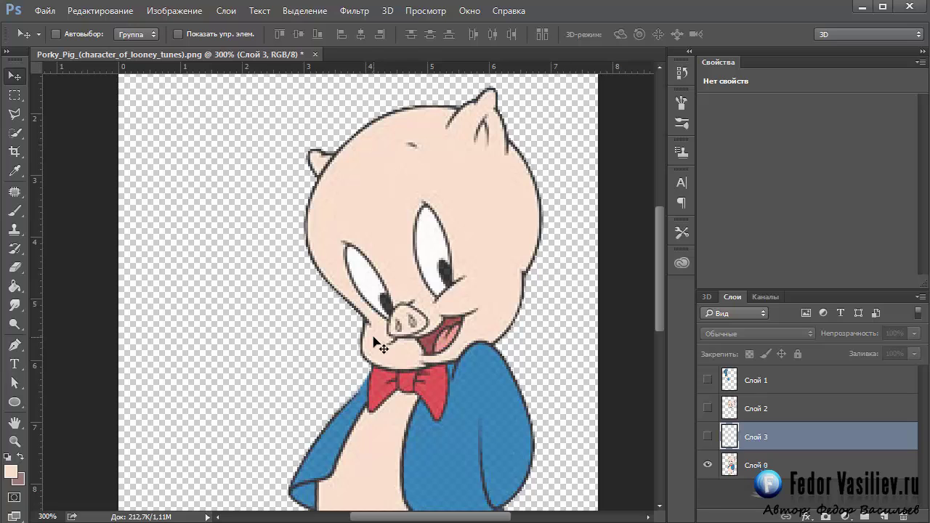
{"action": "left_click", "coordinate": [660, 312]}
{"action": "left_click", "coordinate": [757, 465]}
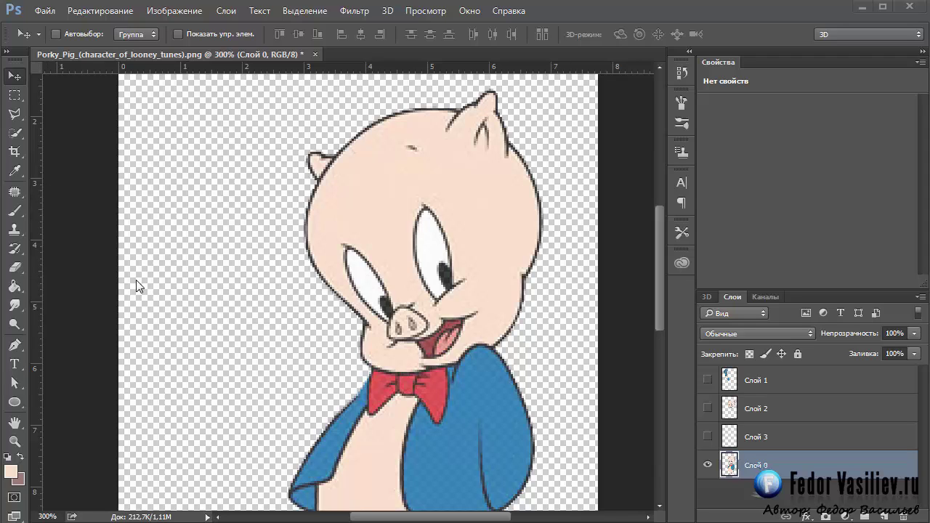
Outline the larger eye on Слой 0, white and pupil included, as a selection with the Polygonal Lasso along the inside of its contour.
{"action": "left_click", "coordinate": [18, 115]}
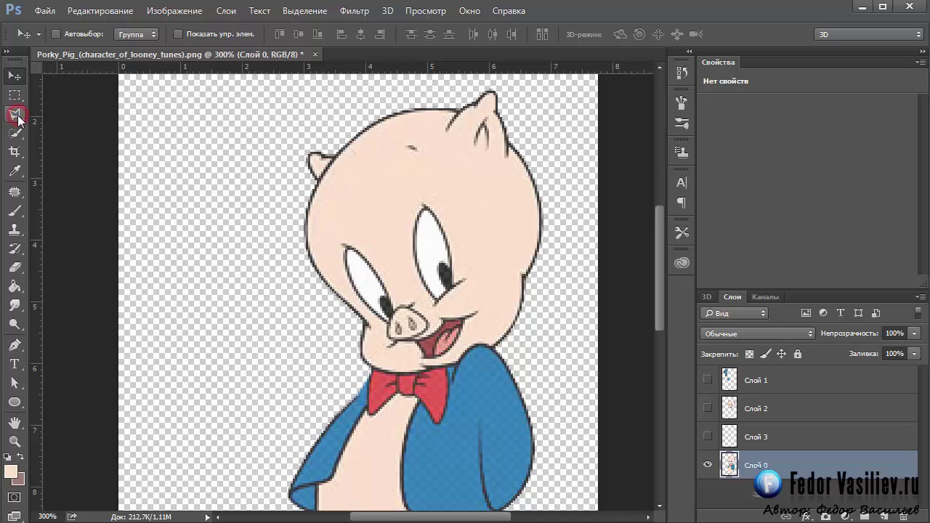
{"action": "left_click", "coordinate": [14, 117]}
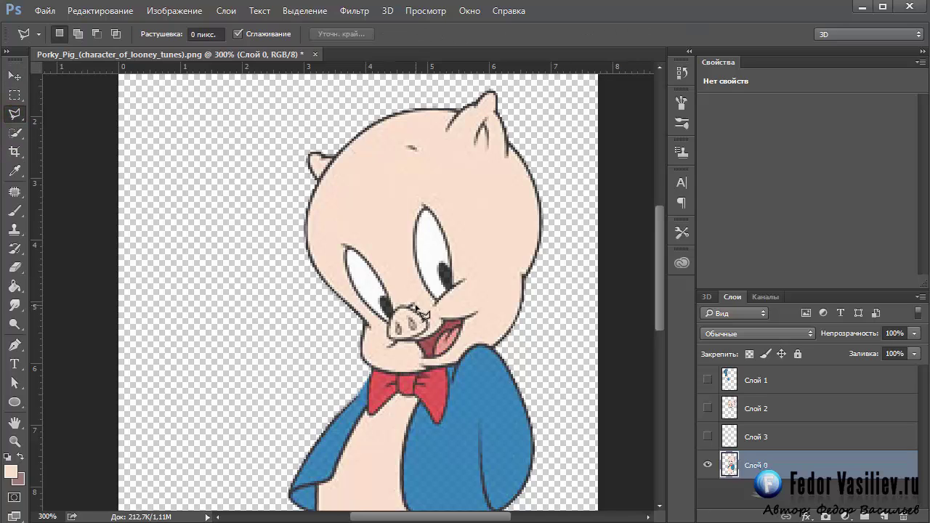
{"action": "left_click", "coordinate": [14, 441]}
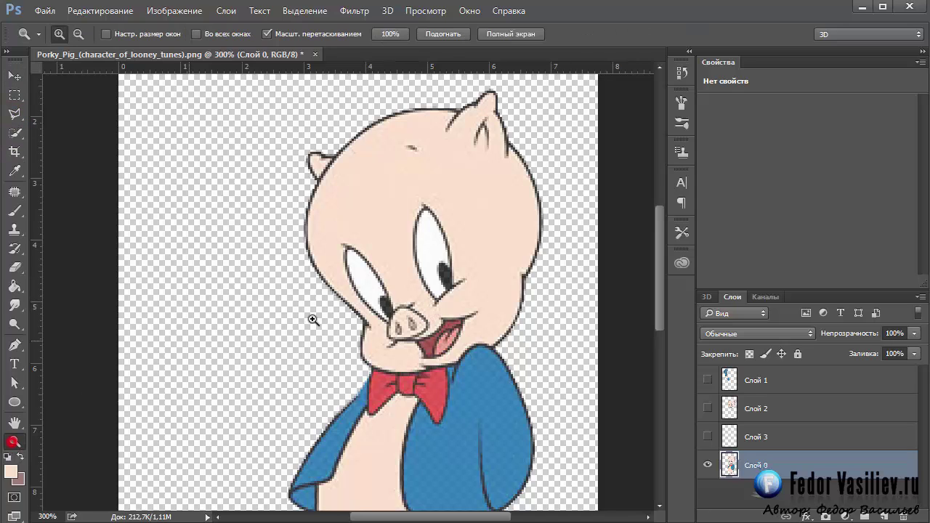
{"action": "left_click", "coordinate": [403, 259]}
{"action": "left_click", "coordinate": [426, 256]}
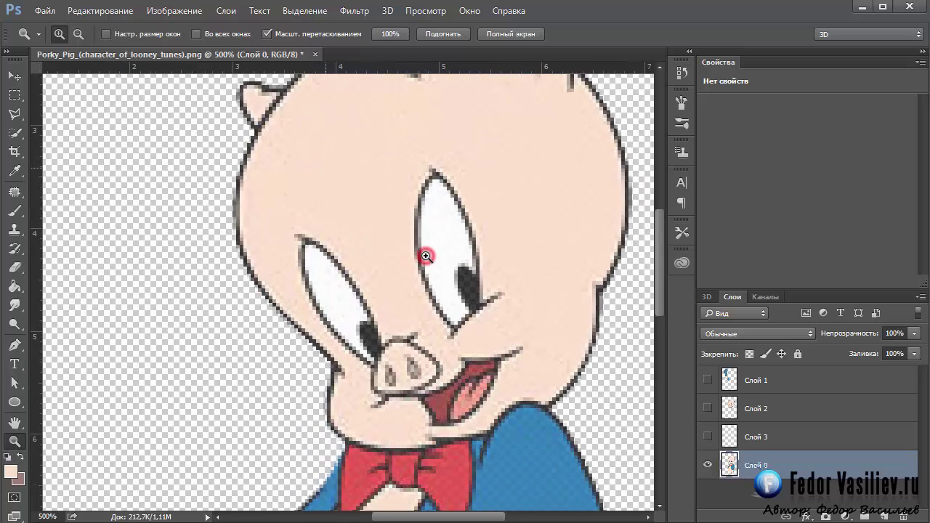
{"action": "left_click", "coordinate": [424, 257]}
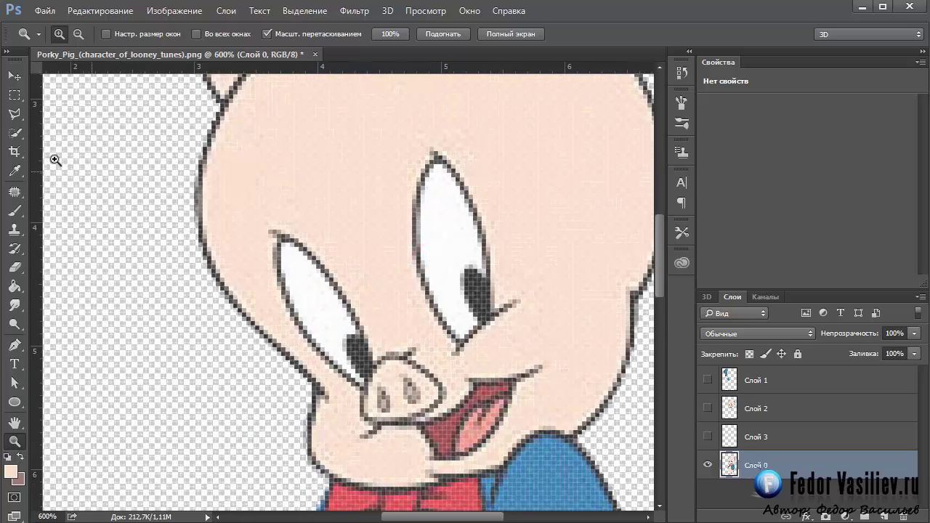
{"action": "left_click", "coordinate": [14, 114]}
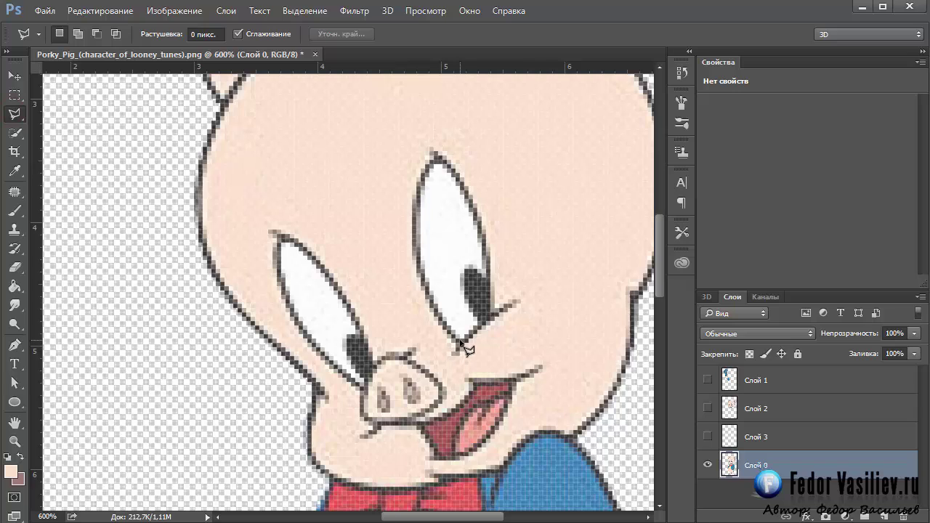
{"action": "left_click", "coordinate": [476, 325]}
{"action": "left_click", "coordinate": [486, 312]}
{"action": "left_click", "coordinate": [485, 267]}
{"action": "left_click", "coordinate": [480, 245]}
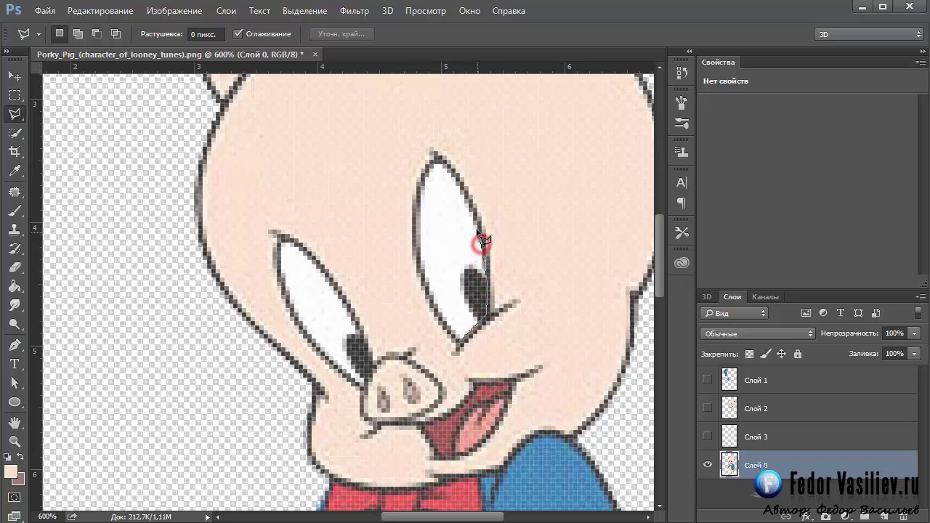
{"action": "left_click", "coordinate": [466, 195]}
{"action": "left_click", "coordinate": [447, 166]}
{"action": "left_click", "coordinate": [427, 172]}
{"action": "left_click", "coordinate": [421, 187]}
{"action": "left_click", "coordinate": [417, 203]}
{"action": "left_click", "coordinate": [419, 214]}
{"action": "left_click", "coordinate": [421, 235]}
{"action": "left_click", "coordinate": [421, 253]}
{"action": "left_click", "coordinate": [423, 268]}
{"action": "left_click", "coordinate": [428, 290]}
{"action": "left_click", "coordinate": [459, 340]}
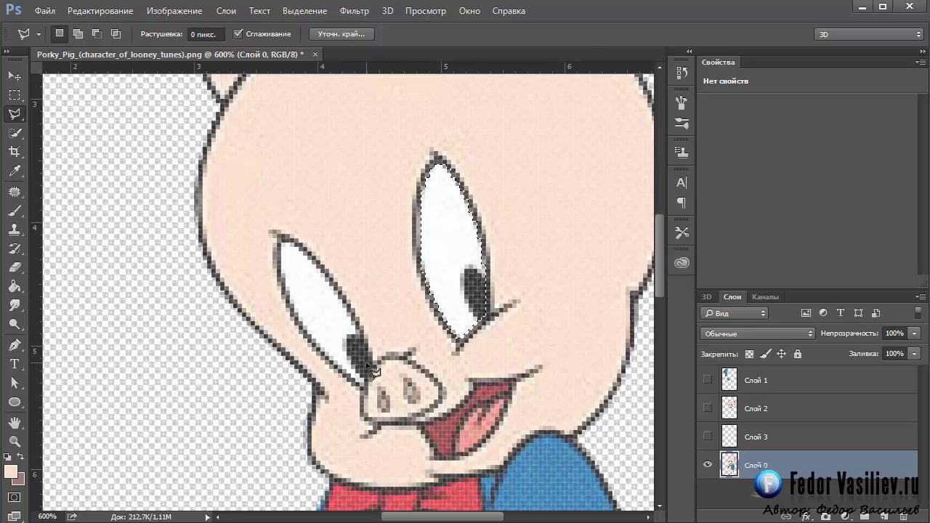
Add the smaller eye beside the snout to the selection by tracing its white and pupil with the Polygonal Lasso.
{"action": "key", "text": "shift"}
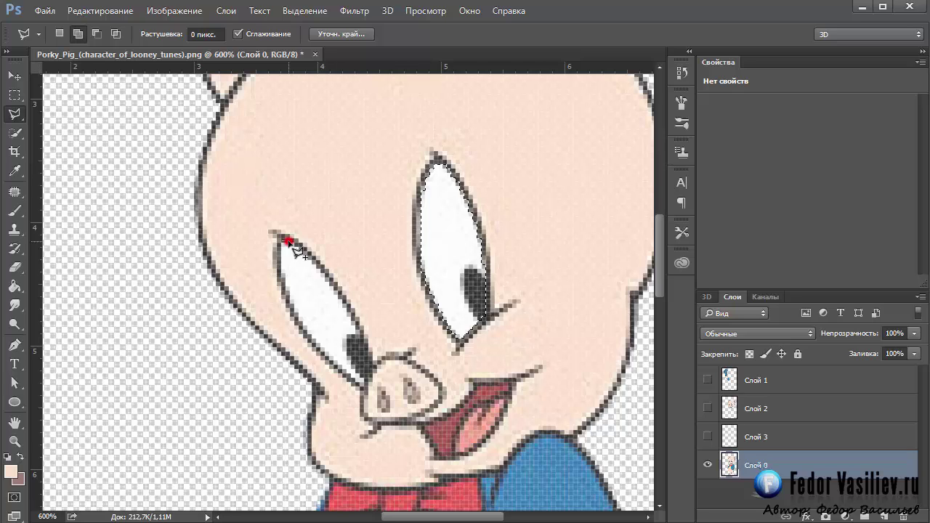
{"action": "left_click", "coordinate": [305, 254]}
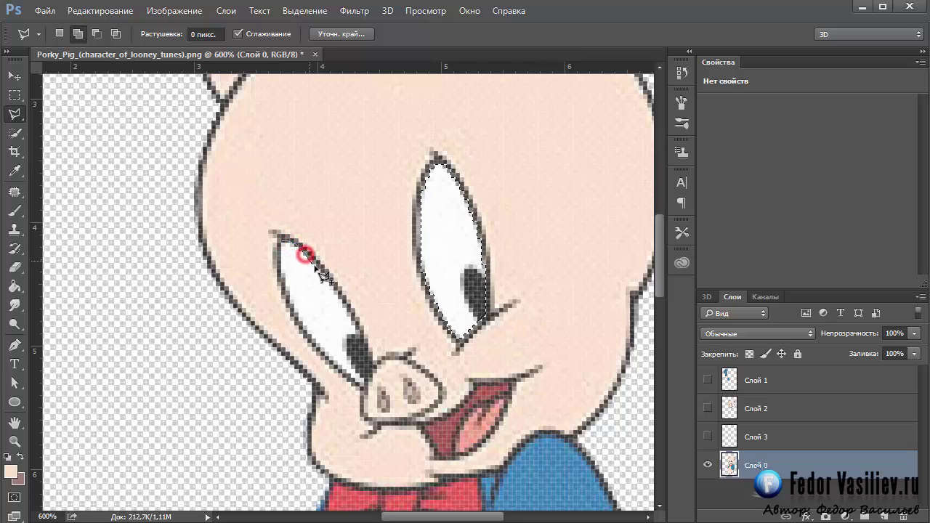
{"action": "left_click", "coordinate": [312, 264]}
{"action": "left_click", "coordinate": [328, 279]}
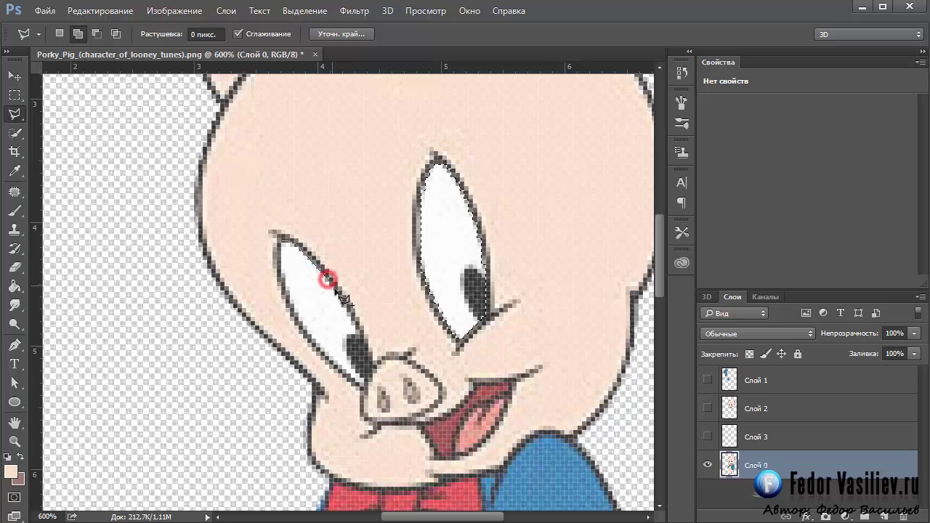
{"action": "left_click", "coordinate": [345, 306]}
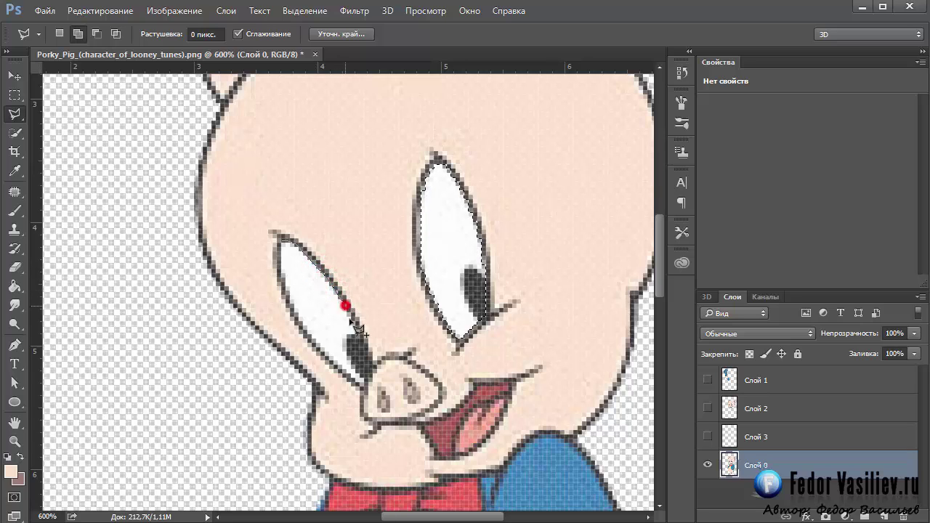
{"action": "left_click", "coordinate": [353, 325]}
{"action": "left_click", "coordinate": [361, 338]}
{"action": "left_click", "coordinate": [364, 356]}
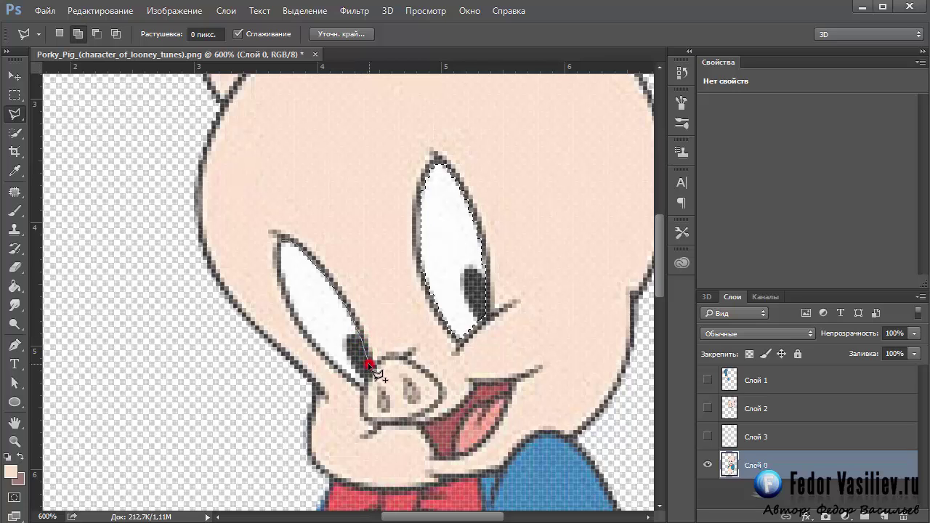
{"action": "left_click", "coordinate": [364, 376]}
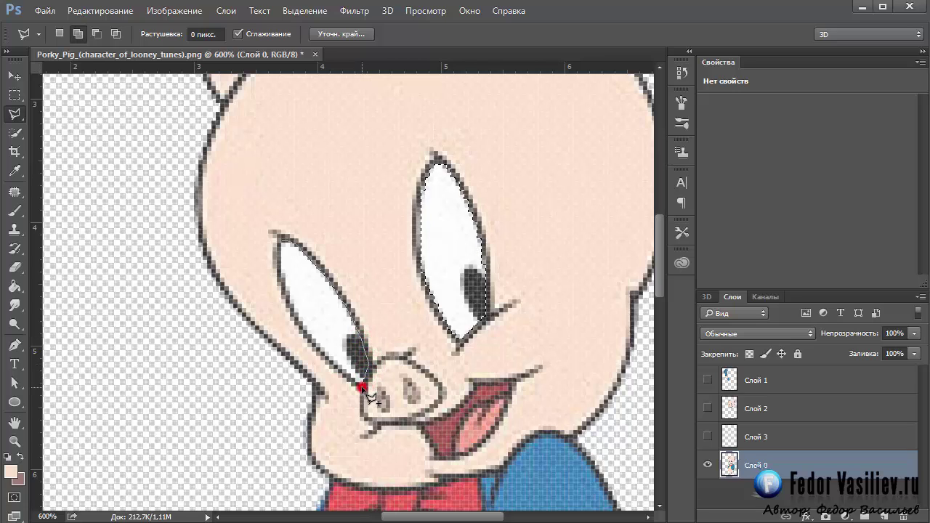
{"action": "left_click", "coordinate": [337, 365]}
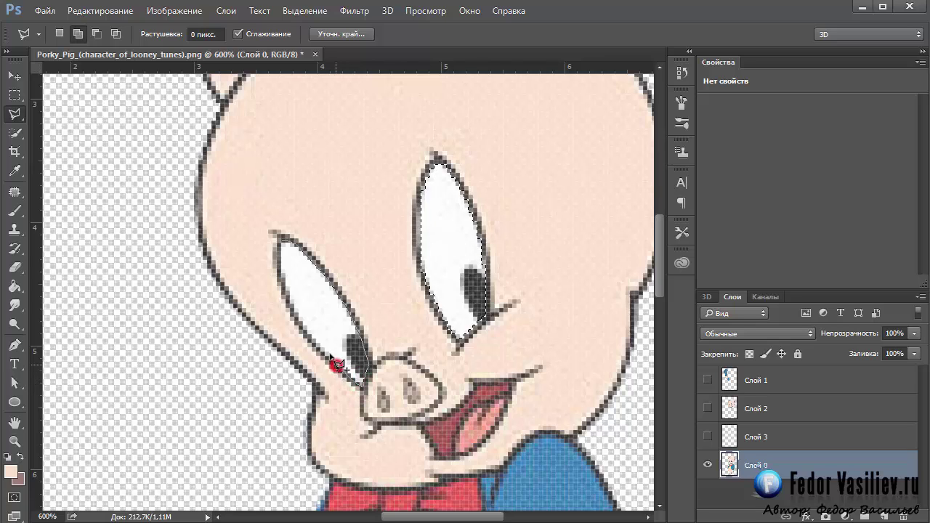
{"action": "left_click", "coordinate": [322, 348]}
{"action": "left_click", "coordinate": [309, 331]}
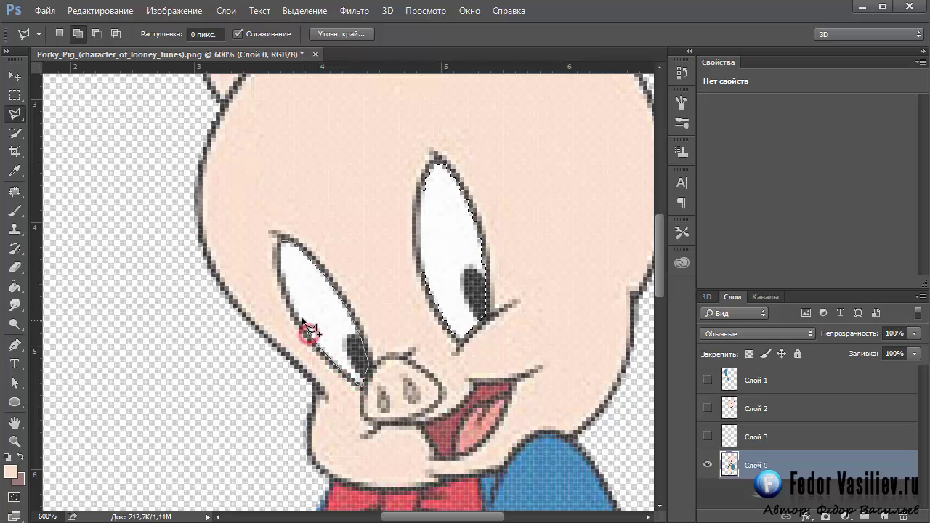
{"action": "left_click", "coordinate": [295, 314]}
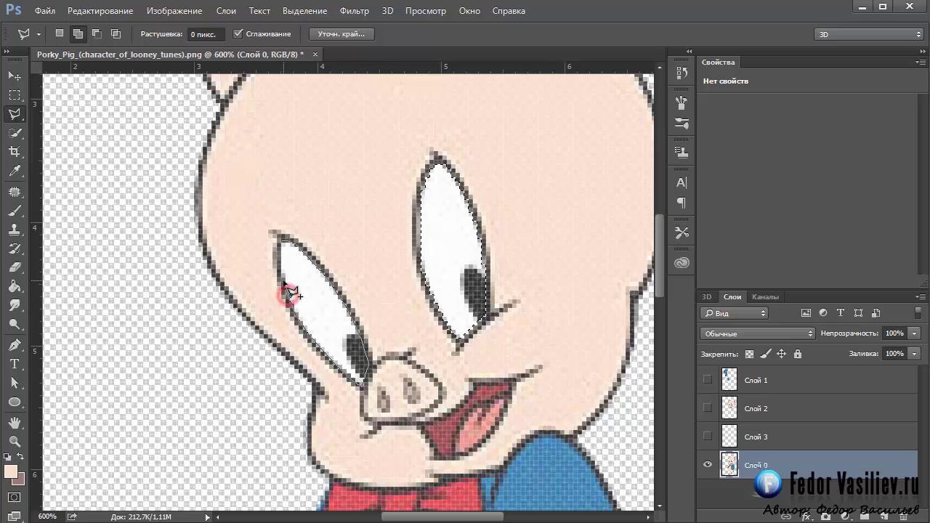
{"action": "left_click", "coordinate": [279, 250]}
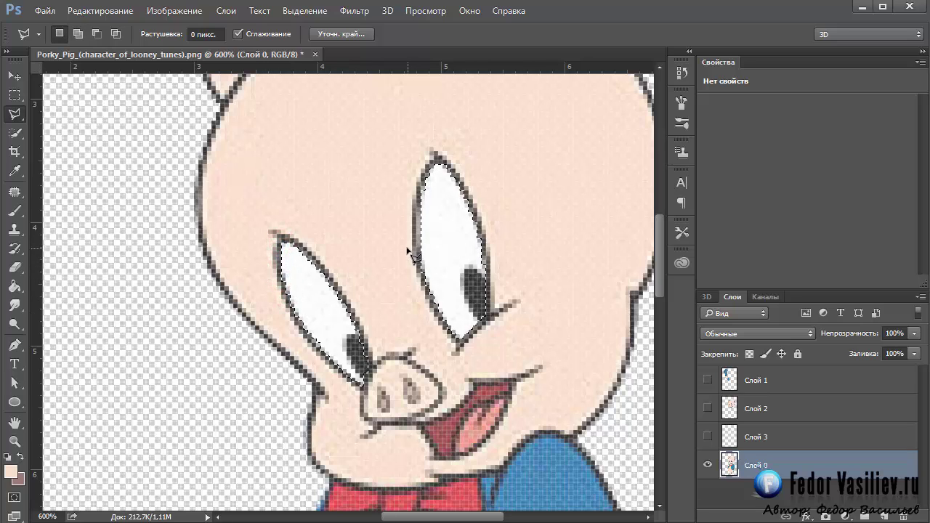
Copy the two selected eyes from Слой 0 to a new layer.
{"action": "right_click", "coordinate": [440, 210]}
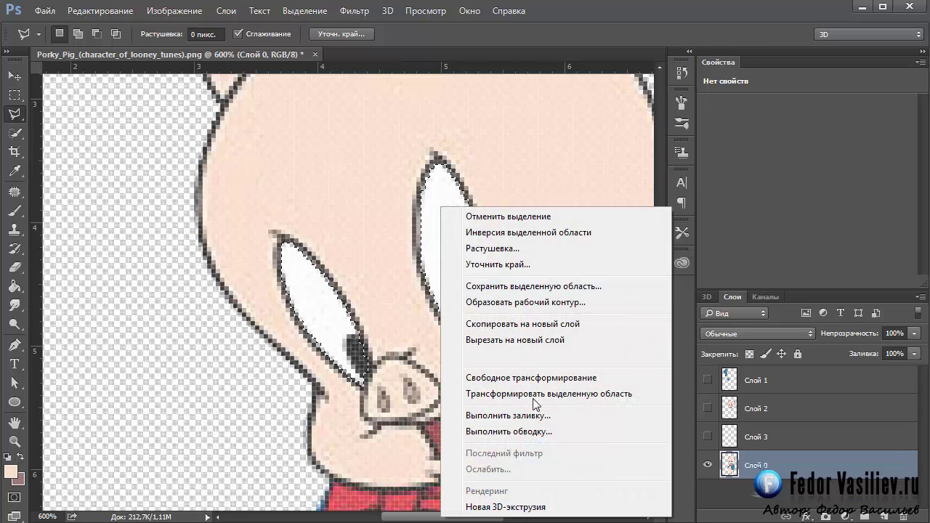
{"action": "left_click", "coordinate": [509, 323]}
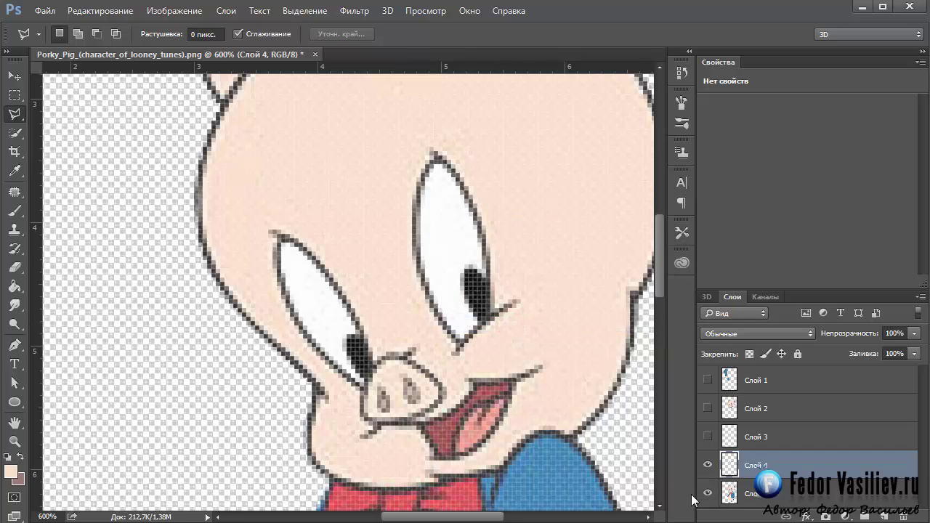
{"action": "left_click", "coordinate": [14, 441]}
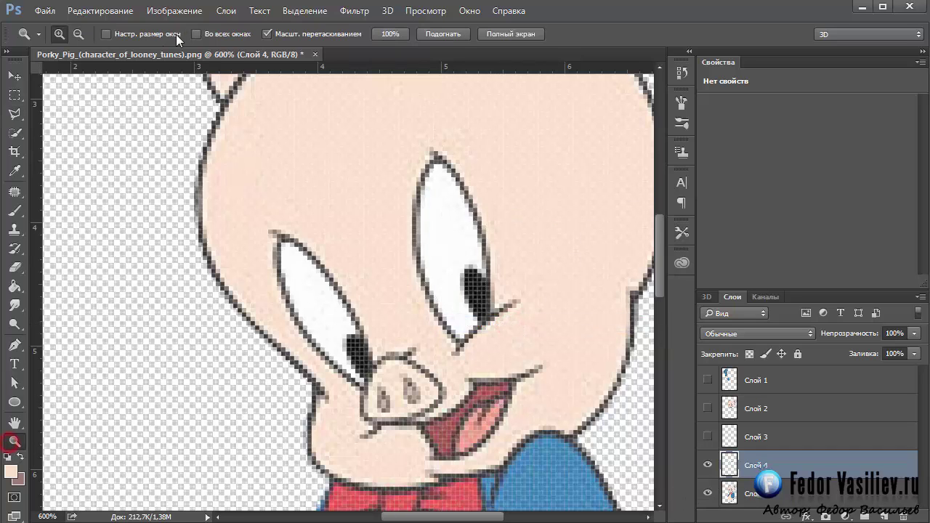
{"action": "left_click", "coordinate": [382, 36]}
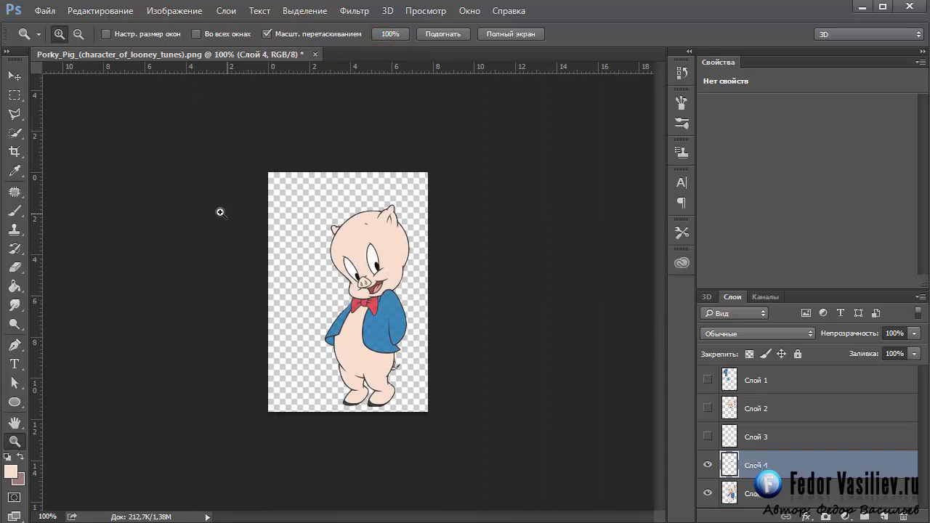
{"action": "left_click", "coordinate": [378, 266]}
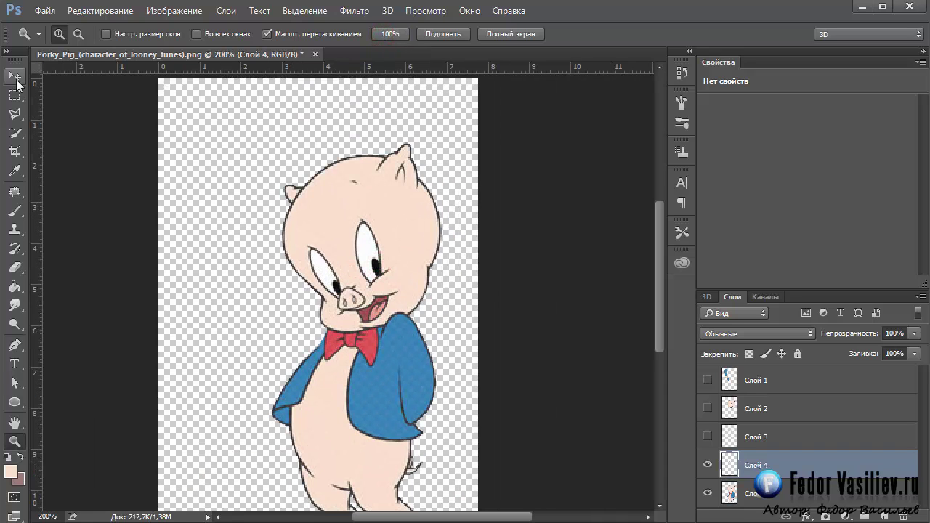
Check the eye copy with Слой 0 hidden, show and activate Слой 0 again, and sample the skin colour from the head.
{"action": "left_click", "coordinate": [15, 77]}
{"action": "left_click", "coordinate": [708, 493]}
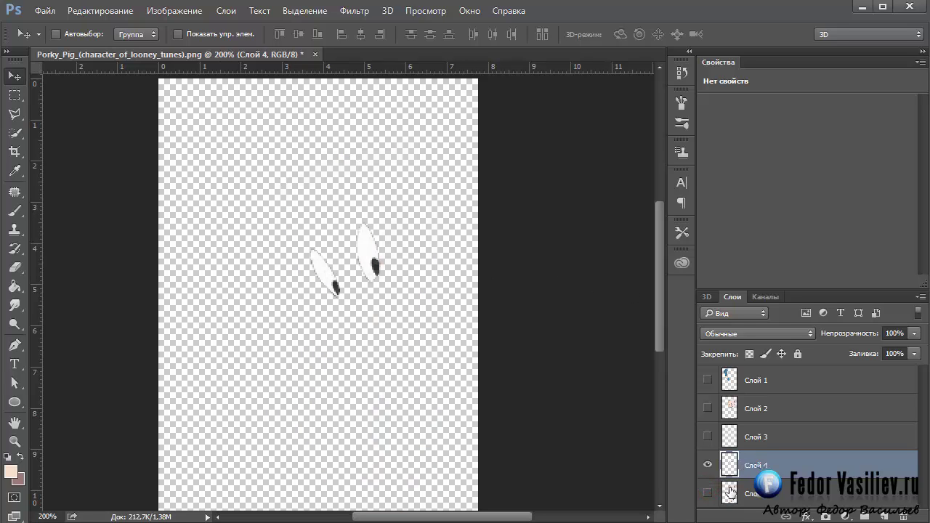
{"action": "left_click", "coordinate": [730, 493]}
{"action": "left_click", "coordinate": [708, 493]}
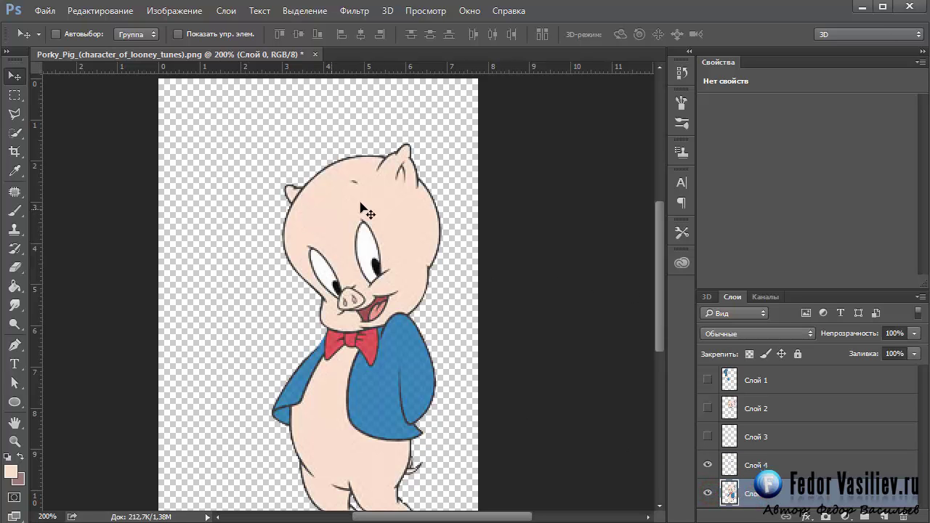
{"action": "left_click", "coordinate": [14, 171]}
{"action": "left_click", "coordinate": [327, 215]}
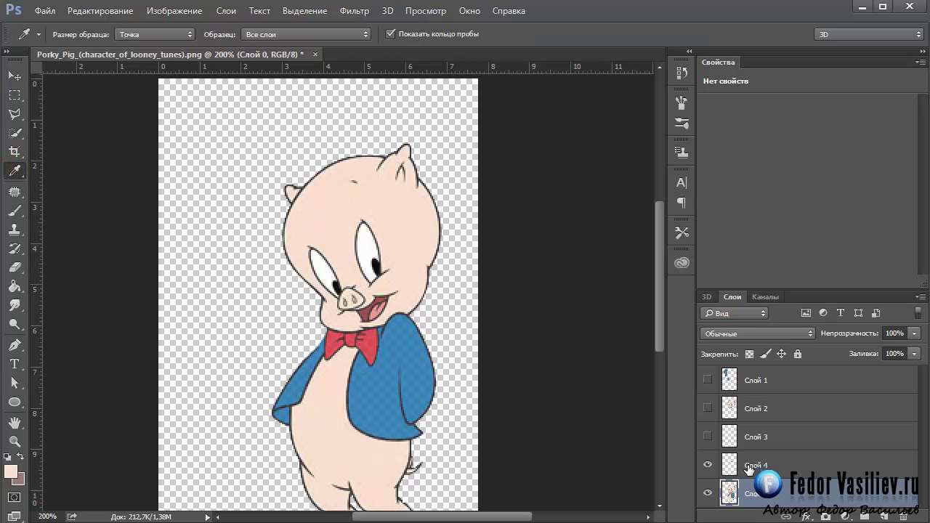
Show only the eye layer Слой 4, make it active and fill the whites and pupils of both eyes with the skin colour.
{"action": "left_click", "coordinate": [749, 466]}
{"action": "left_click", "coordinate": [708, 492]}
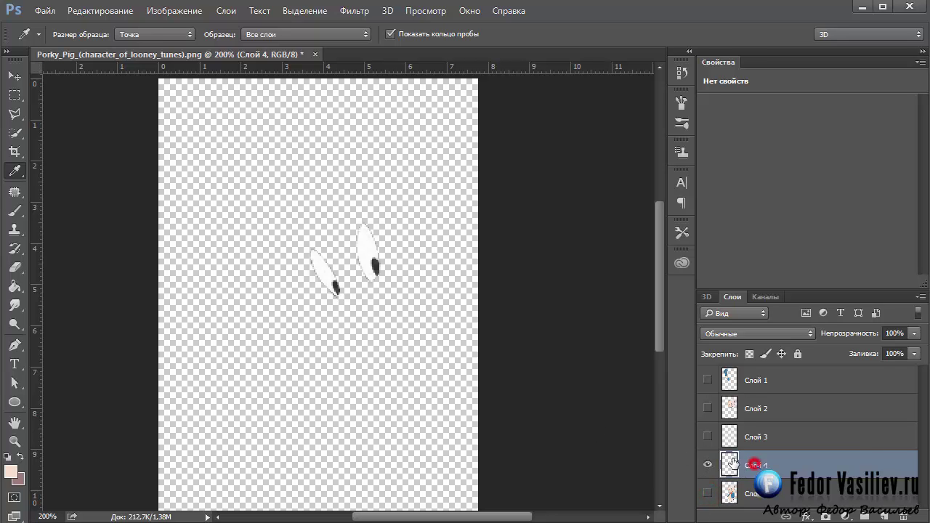
{"action": "left_click", "coordinate": [15, 286]}
{"action": "left_click", "coordinate": [365, 250]}
{"action": "left_click", "coordinate": [322, 267]}
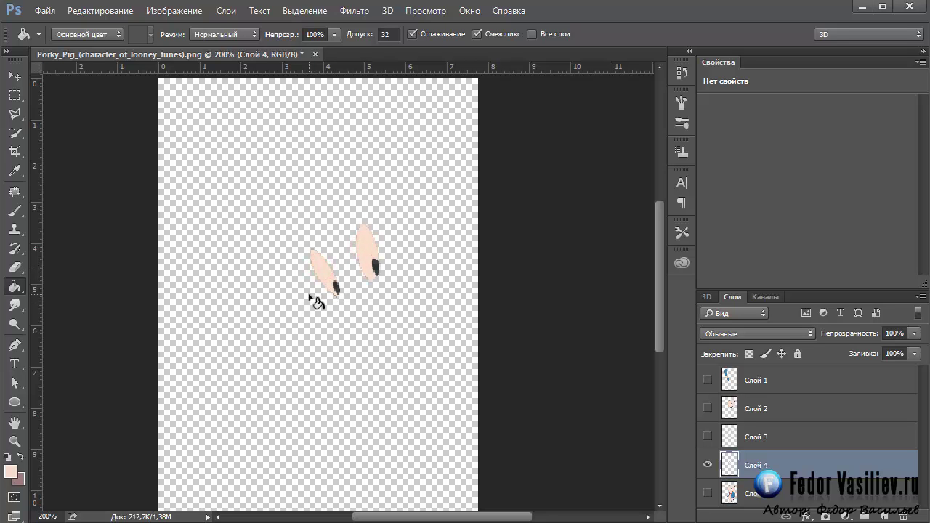
{"action": "left_click", "coordinate": [375, 267]}
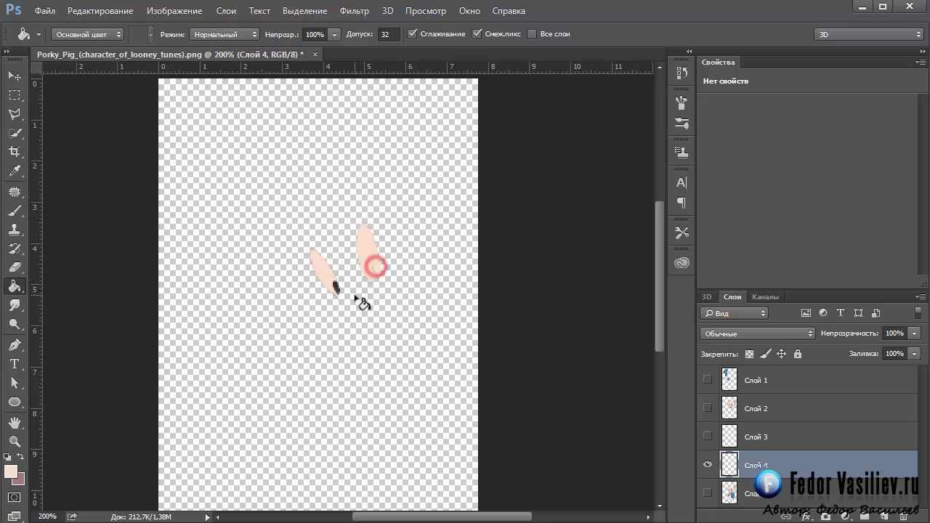
{"action": "left_click", "coordinate": [334, 288]}
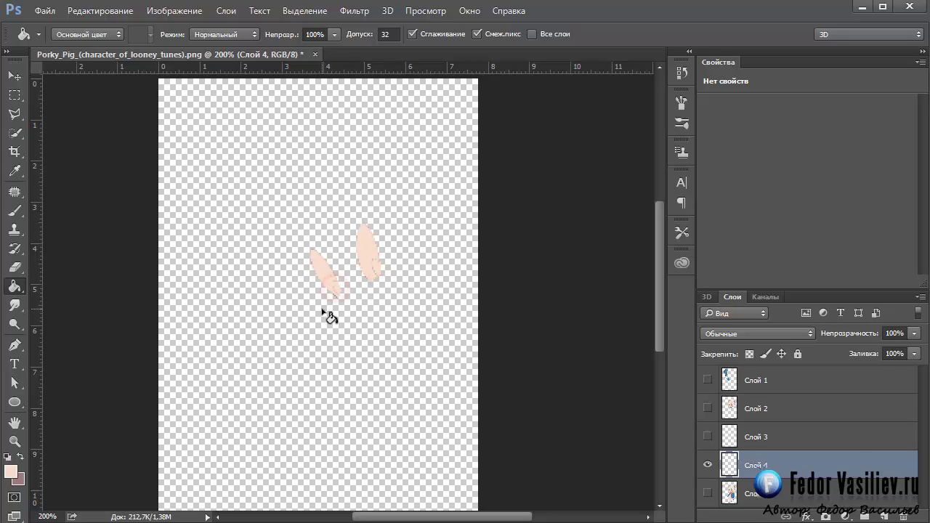
Paint over the leftover pupil outline in the smaller eye shape on Слой 4 in the skin colour with the 6 px brush.
{"action": "left_click", "coordinate": [14, 441]}
{"action": "left_click", "coordinate": [345, 269]}
{"action": "left_click", "coordinate": [381, 267]}
{"action": "left_click", "coordinate": [353, 276]}
{"action": "left_click", "coordinate": [352, 277]}
{"action": "left_click", "coordinate": [351, 279]}
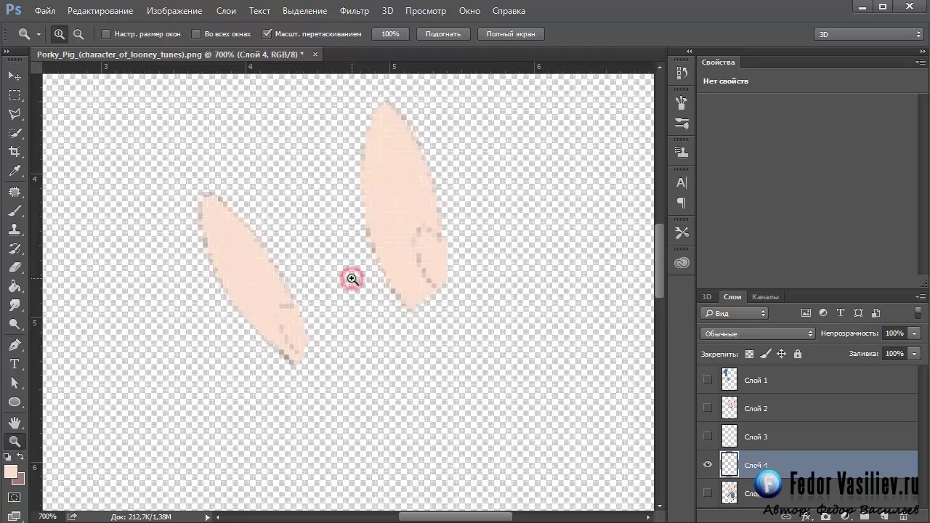
{"action": "left_click", "coordinate": [352, 278]}
{"action": "left_click", "coordinate": [350, 277]}
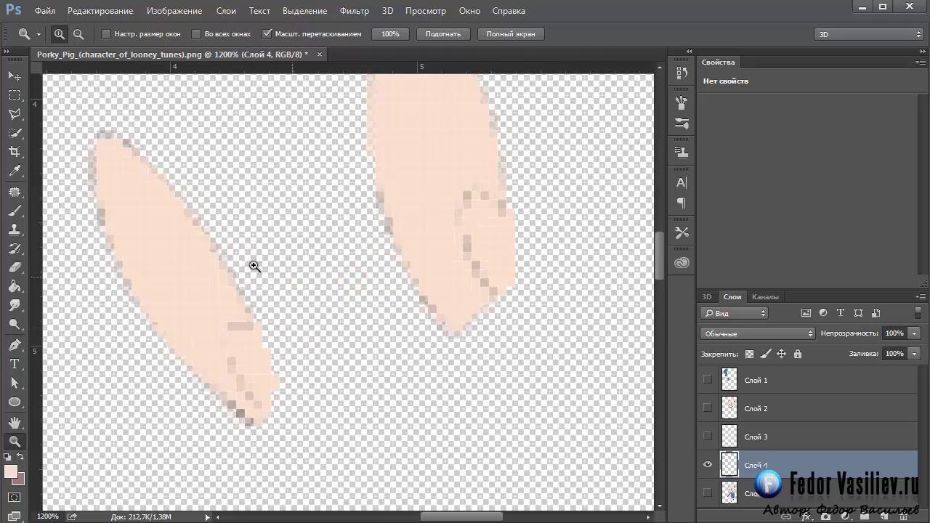
{"action": "left_click", "coordinate": [14, 210]}
{"action": "left_click", "coordinate": [221, 331]}
{"action": "left_click_drag", "start_coordinate": [221, 330], "coordinate": [249, 385]}
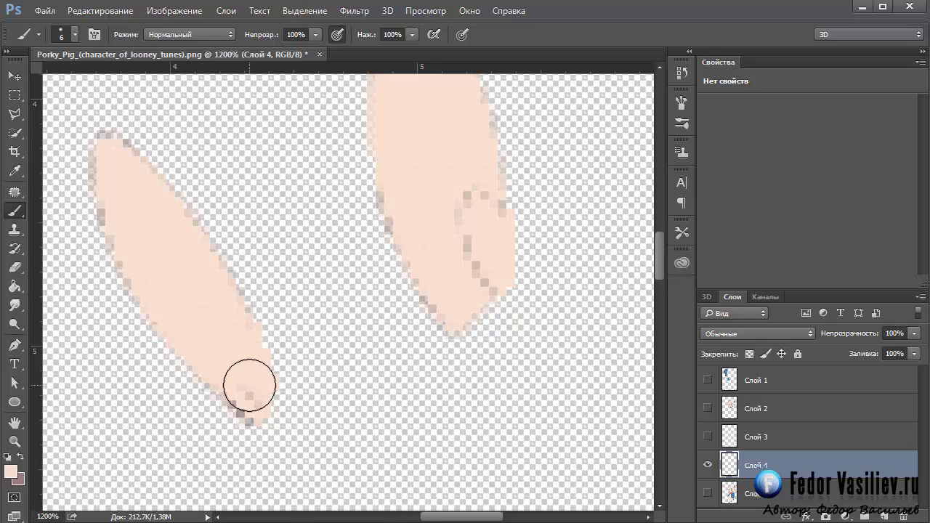
Paint over the leftover pupil outlines in both eye shapes on Слой 4 in the skin colour with a 1 px brush.
{"action": "right_click", "coordinate": [249, 385]}
{"action": "left_click", "coordinate": [324, 422]}
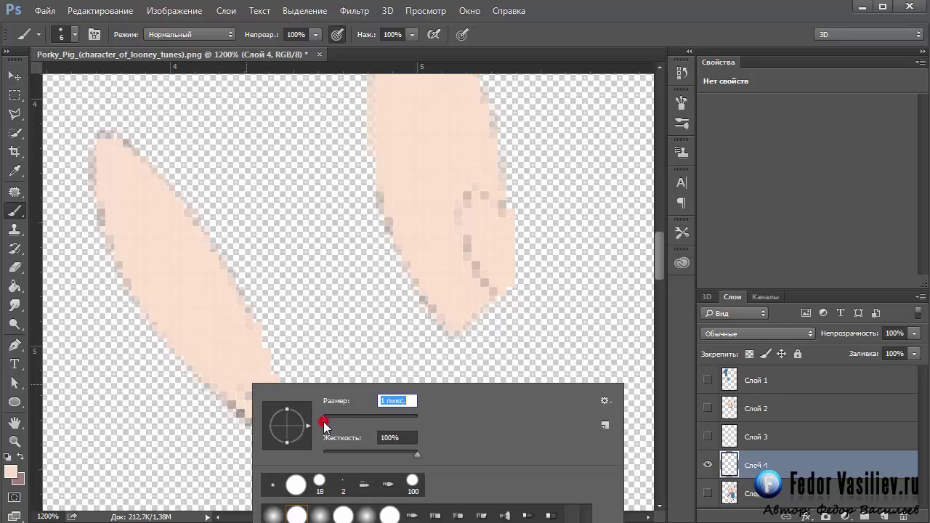
{"action": "left_click", "coordinate": [218, 370]}
{"action": "left_click", "coordinate": [237, 388]}
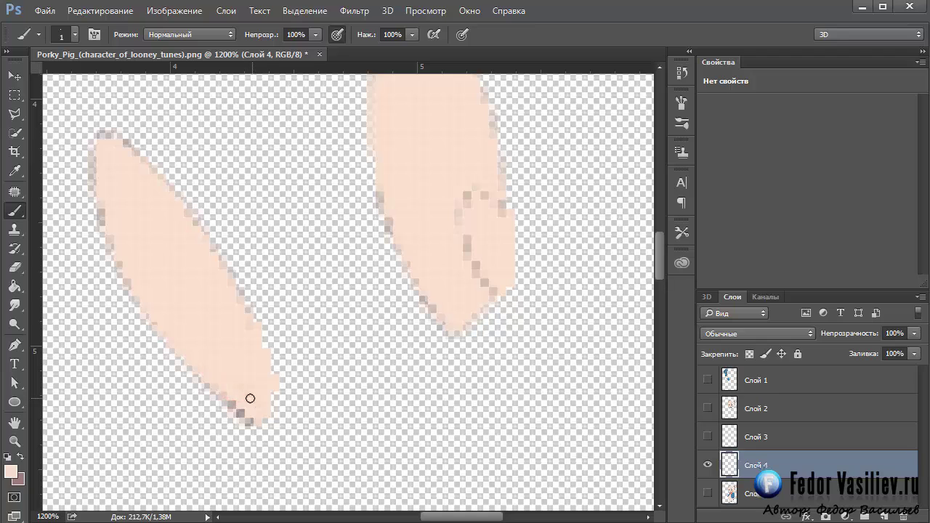
{"action": "mouse_move", "coordinate": [464, 220]}
{"action": "left_mouse_down"}
{"action": "mouse_move", "coordinate": [466, 194]}
{"action": "mouse_move", "coordinate": [484, 196]}
{"action": "mouse_move", "coordinate": [502, 223]}
{"action": "left_mouse_up"}
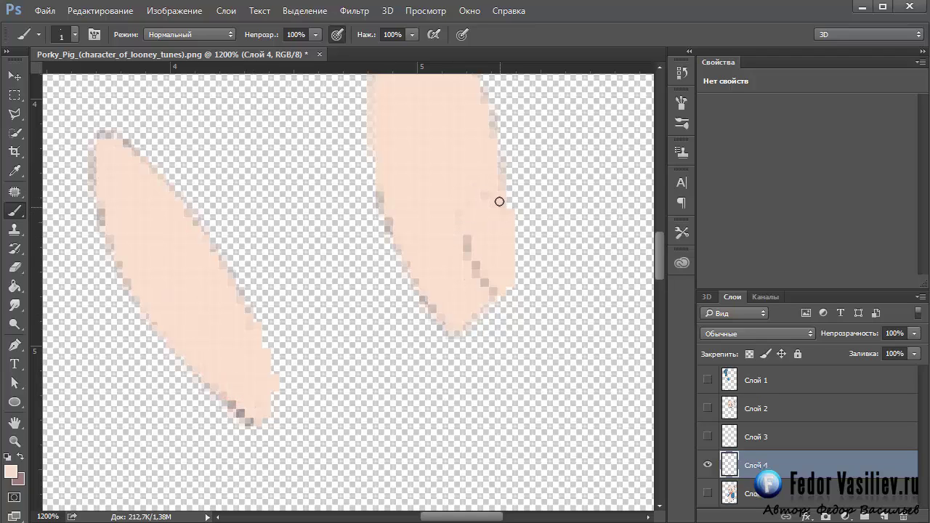
{"action": "mouse_move", "coordinate": [463, 258]}
{"action": "left_mouse_down"}
{"action": "mouse_move", "coordinate": [469, 250]}
{"action": "mouse_move", "coordinate": [479, 276]}
{"action": "left_mouse_up"}
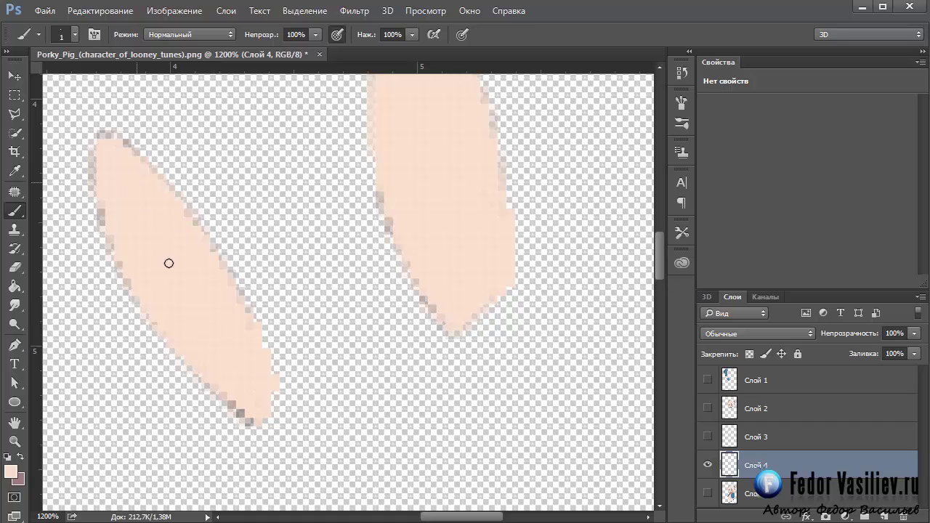
Show Слой 0 beneath the eyelids and switch Слой 4 on and off repeatedly to preview the blink.
{"action": "left_click", "coordinate": [15, 441]}
{"action": "left_click", "coordinate": [390, 33]}
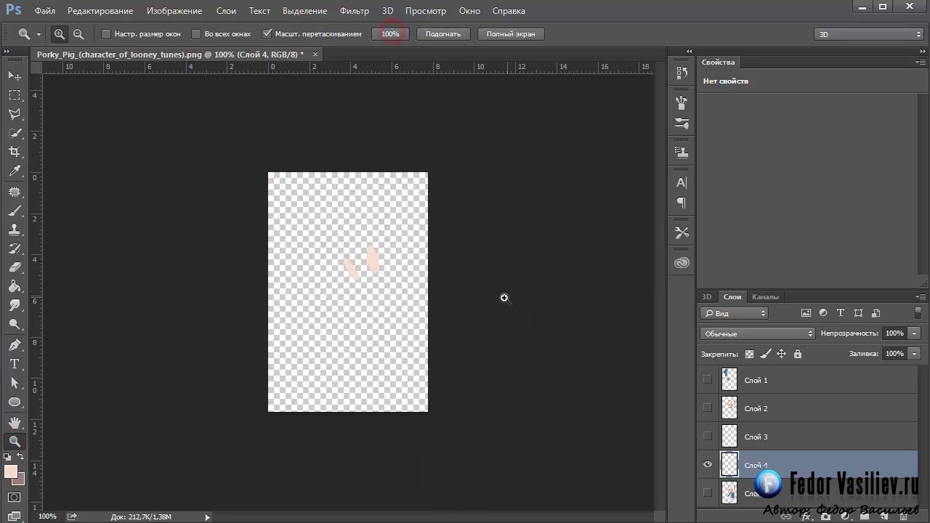
{"action": "left_click", "coordinate": [707, 494]}
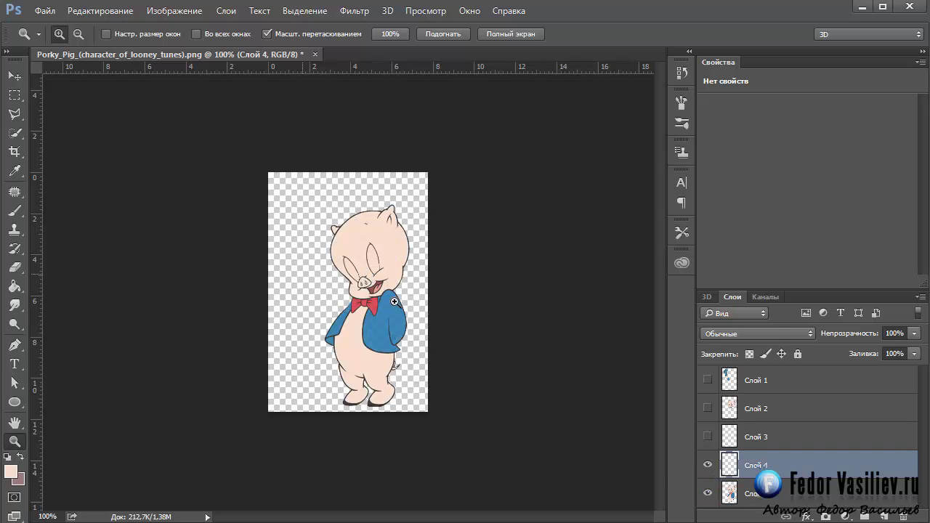
{"action": "left_click", "coordinate": [336, 310]}
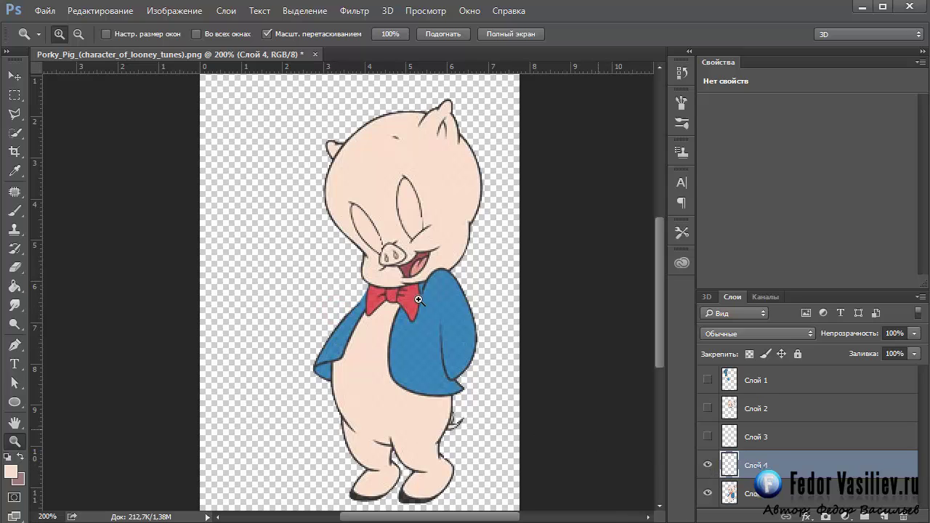
{"action": "left_click", "coordinate": [709, 466]}
{"action": "left_click", "coordinate": [709, 466]}
{"action": "left_click", "coordinate": [709, 466]}
{"action": "left_click", "coordinate": [709, 466]}
{"action": "left_click", "coordinate": [709, 465]}
{"action": "left_click", "coordinate": [710, 466]}
{"action": "left_click", "coordinate": [709, 466]}
{"action": "left_click", "coordinate": [708, 466]}
{"action": "left_click", "coordinate": [708, 466]}
{"action": "left_click", "coordinate": [708, 465]}
{"action": "left_click", "coordinate": [709, 465]}
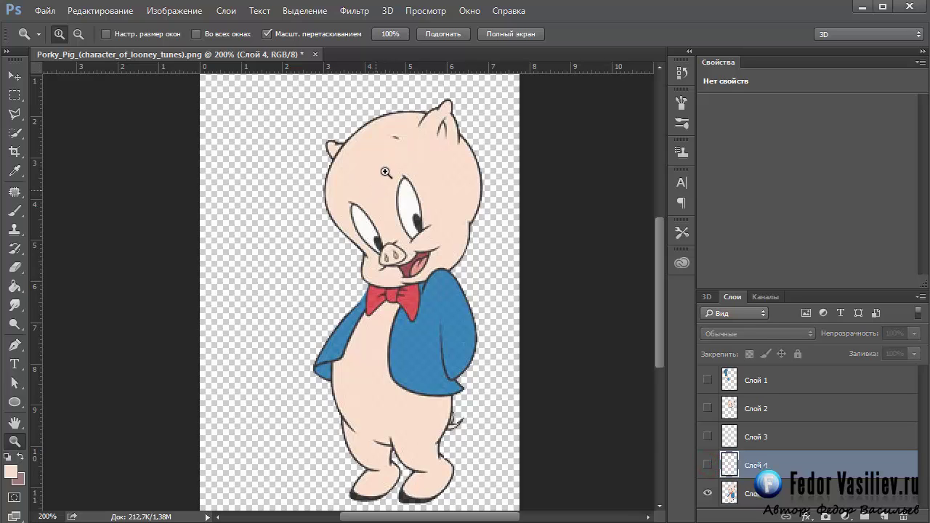
Switch Слой 2 on and off over the pig to compare the heads, and check the layers with Слой 0 hidden.
{"action": "left_click", "coordinate": [708, 411]}
{"action": "left_click", "coordinate": [708, 411]}
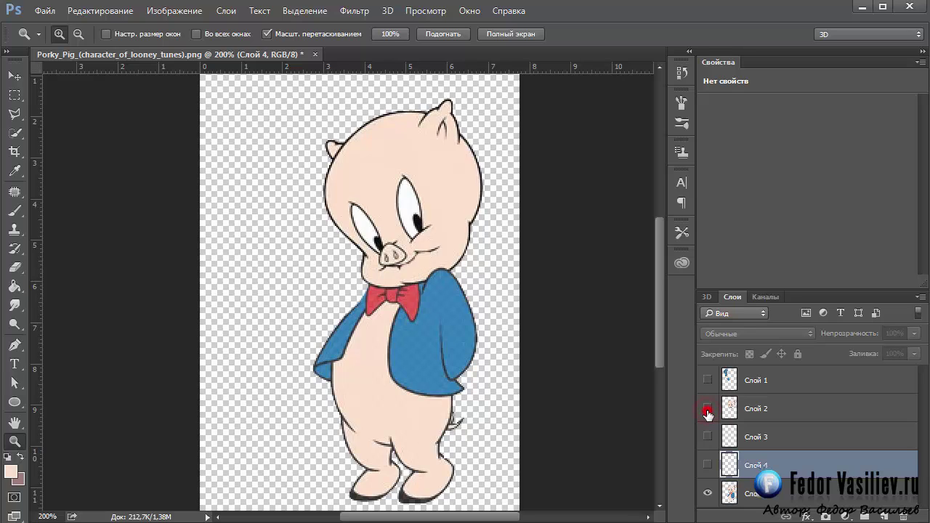
{"action": "left_click", "coordinate": [708, 411]}
{"action": "left_click", "coordinate": [708, 412]}
{"action": "left_click", "coordinate": [708, 411]}
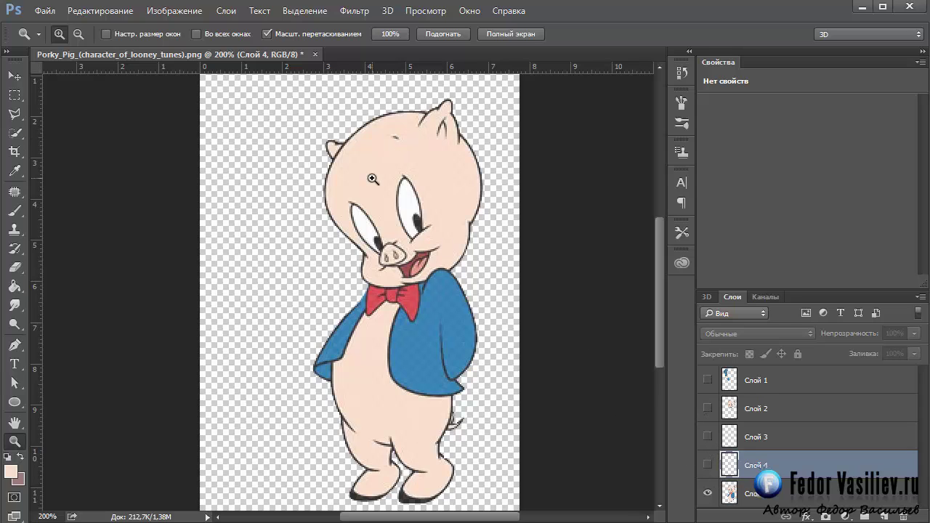
{"action": "left_click", "coordinate": [707, 494]}
{"action": "left_click", "coordinate": [708, 494]}
{"action": "left_click", "coordinate": [708, 494]}
{"action": "left_click", "coordinate": [708, 494]}
Preview the pig with the eyelids of Слой 4 and eyebrows of Слой 3 shown, and check Слой 2 and Слой 1.
{"action": "left_click", "coordinate": [707, 465]}
{"action": "left_click", "coordinate": [709, 436]}
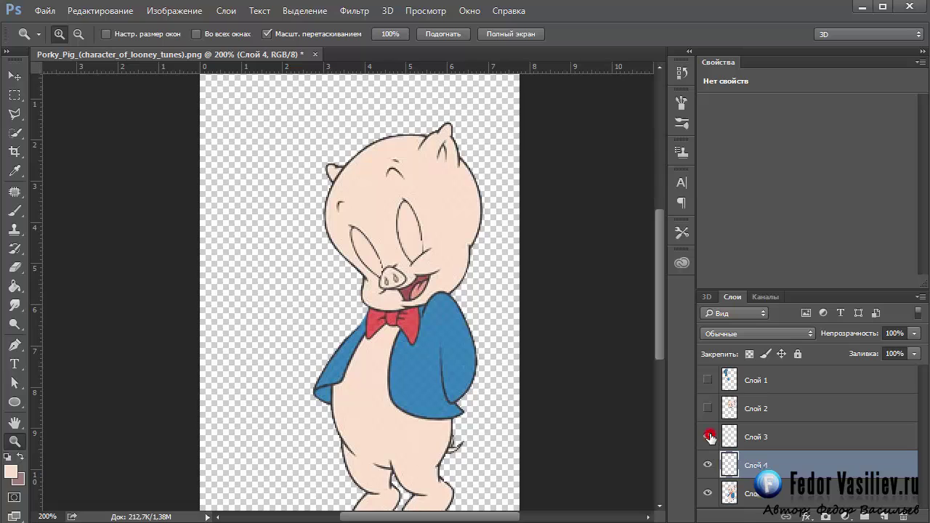
{"action": "left_click", "coordinate": [707, 408]}
{"action": "left_click", "coordinate": [706, 380]}
{"action": "left_click_drag", "start_coordinate": [662, 337], "coordinate": [663, 354]}
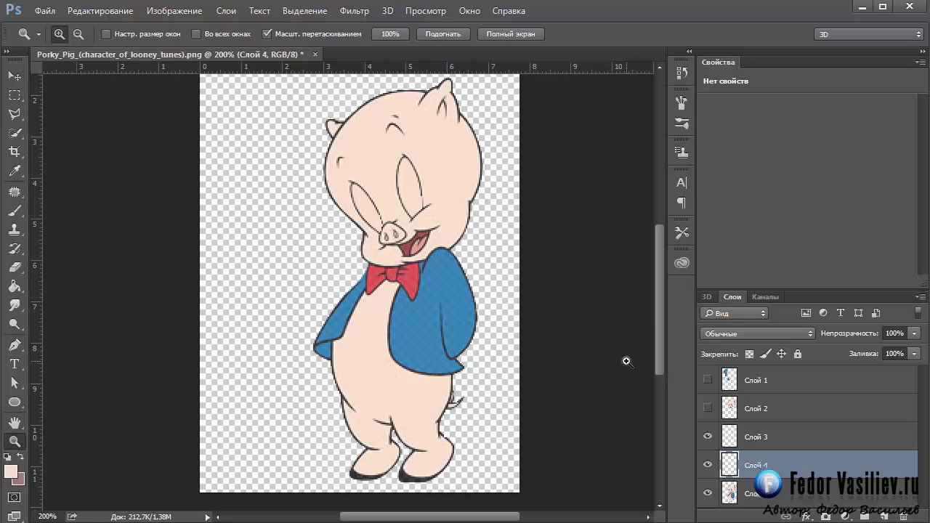
{"action": "mouse_move", "coordinate": [659, 368]}
{"action": "left_mouse_down"}
{"action": "mouse_move", "coordinate": [657, 343]}
{"action": "mouse_move", "coordinate": [661, 357]}
{"action": "left_mouse_up"}
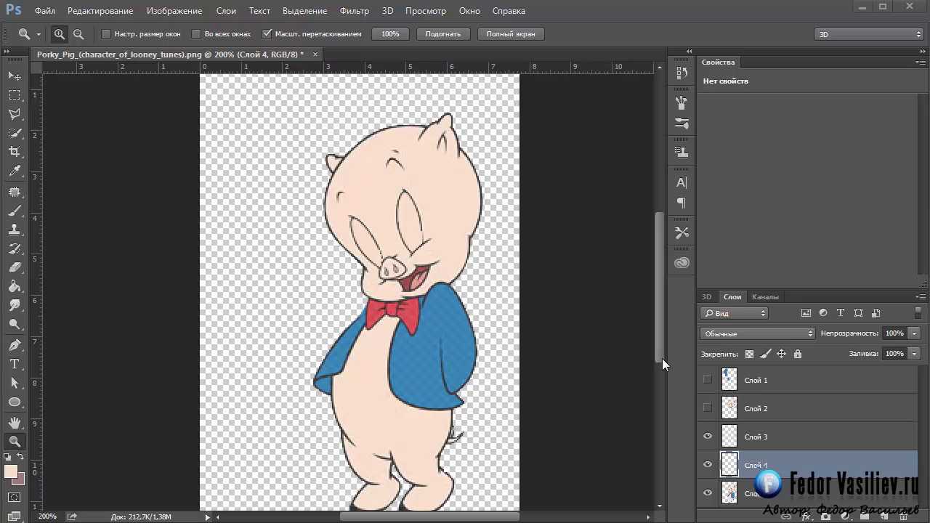
{"action": "left_click_drag", "start_coordinate": [658, 351], "coordinate": [660, 361]}
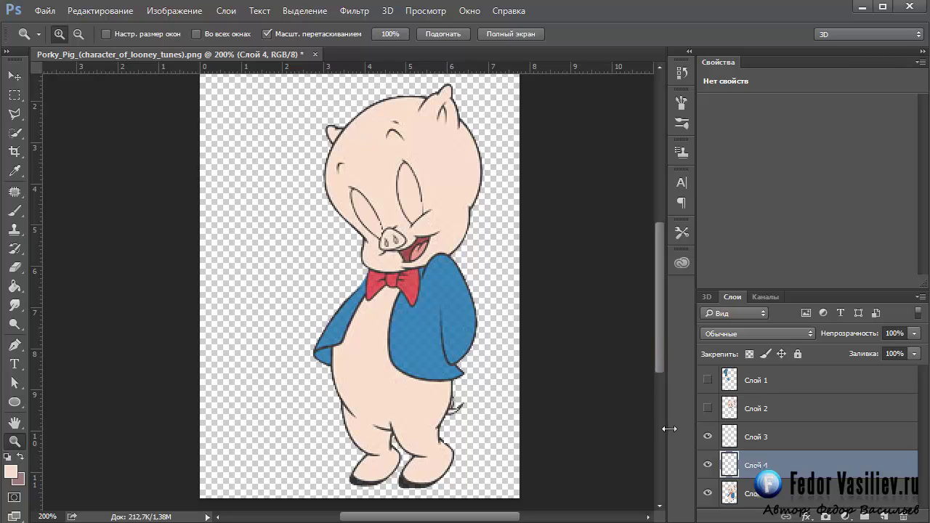
{"action": "left_click_drag", "start_coordinate": [661, 365], "coordinate": [660, 357]}
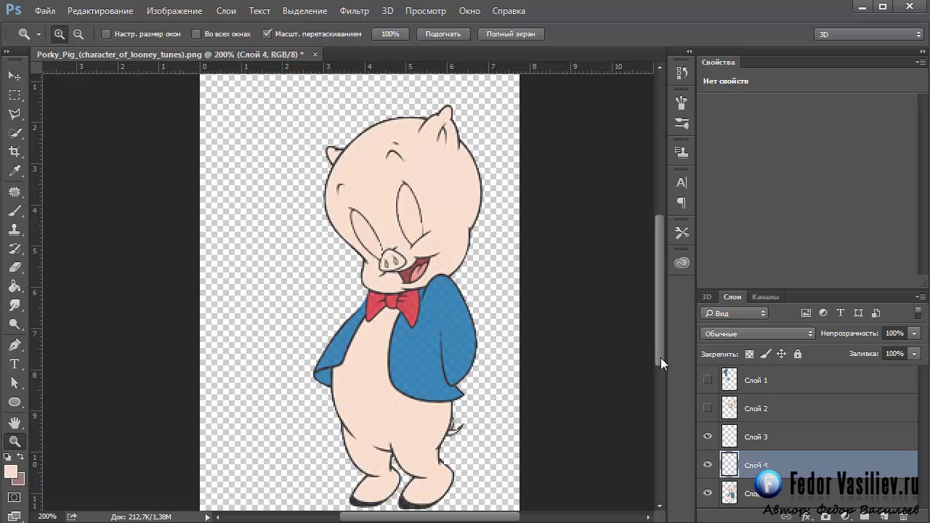
Show only Слой 0, make it active and crop the canvas around the pig to about 151 × 296 px.
{"action": "left_click", "coordinate": [707, 465]}
{"action": "left_click", "coordinate": [707, 437]}
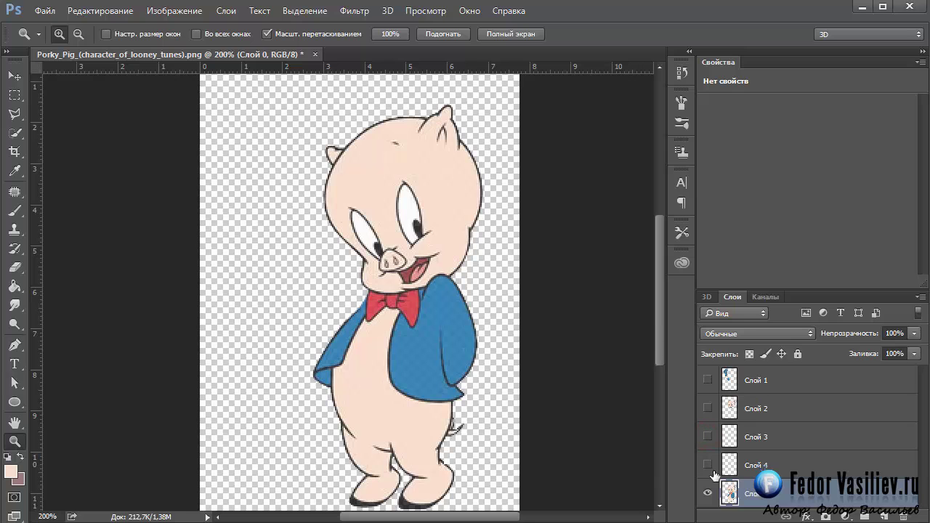
{"action": "mouse_move", "coordinate": [659, 347]}
{"action": "left_mouse_down"}
{"action": "mouse_move", "coordinate": [660, 356]}
{"action": "mouse_move", "coordinate": [657, 321]}
{"action": "mouse_move", "coordinate": [661, 340]}
{"action": "left_mouse_up"}
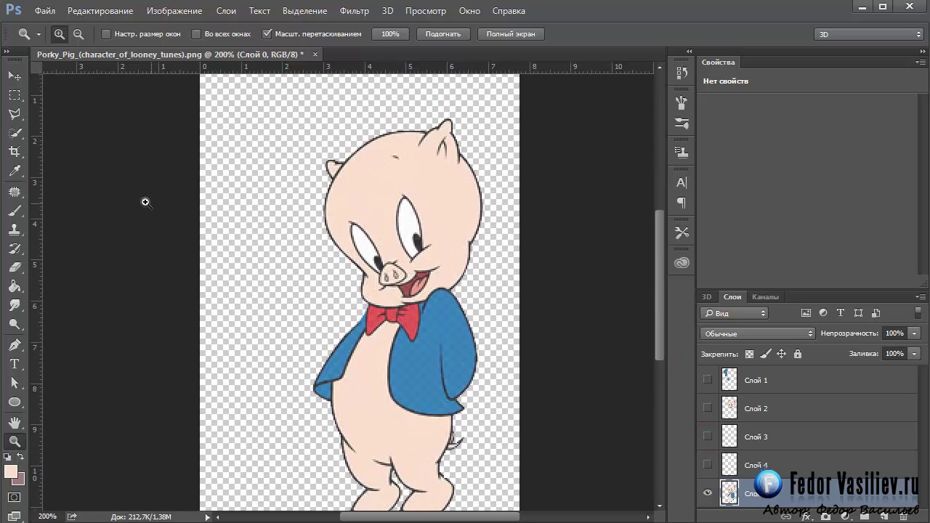
{"action": "left_click", "coordinate": [14, 153]}
{"action": "scroll", "coordinate": [357, 141], "scroll_direction": "up", "scroll_amount": 3}
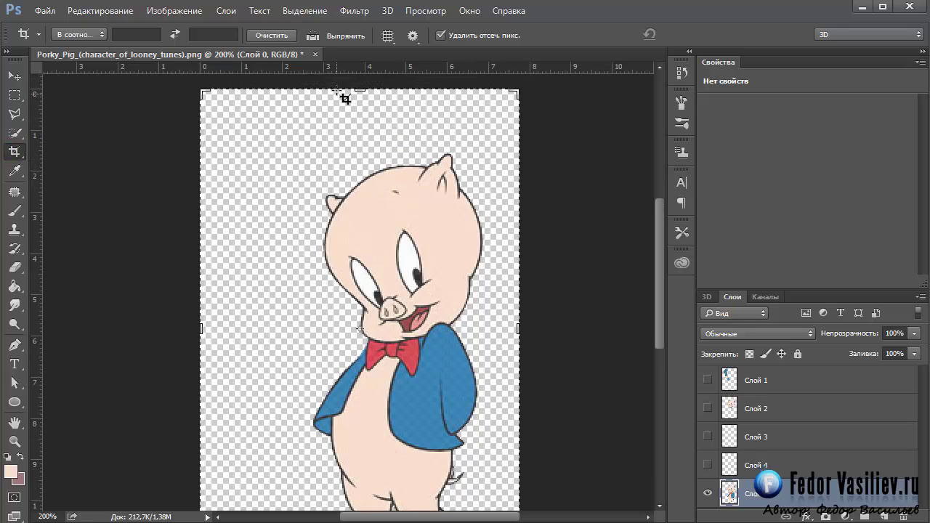
{"action": "left_click_drag", "start_coordinate": [354, 91], "coordinate": [359, 116]}
{"action": "left_click_drag", "start_coordinate": [204, 329], "coordinate": [250, 341]}
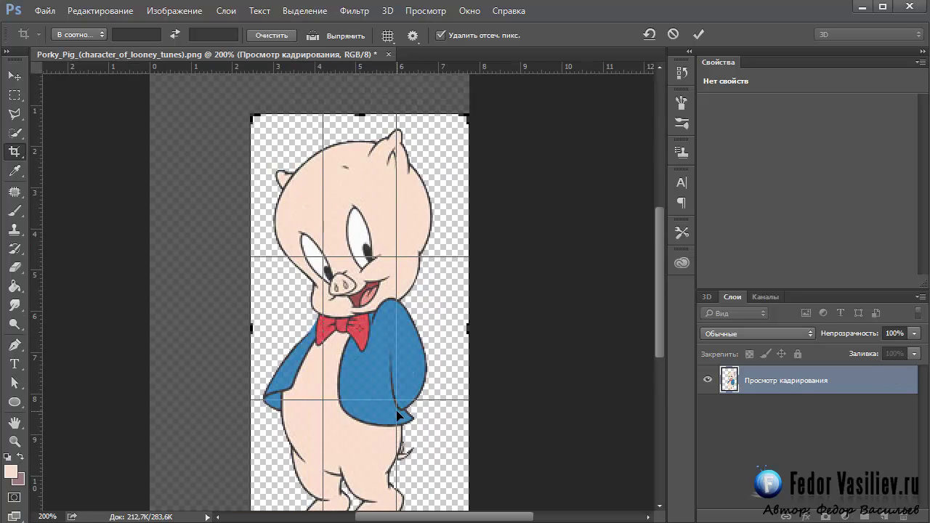
{"action": "key", "text": "Return"}
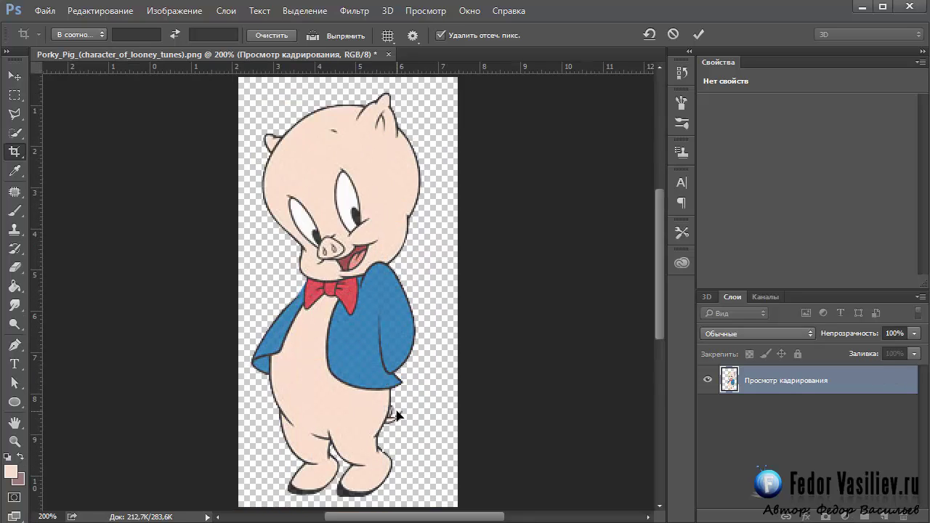
Open Save for Web for the cropped pig body and set the format to PNG-24.
{"action": "left_click", "coordinate": [45, 11]}
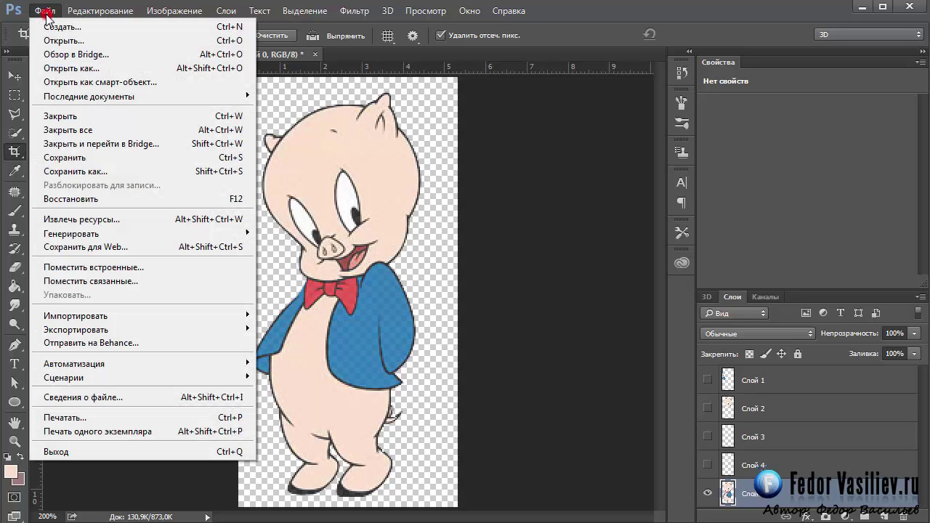
{"action": "left_click", "coordinate": [92, 247]}
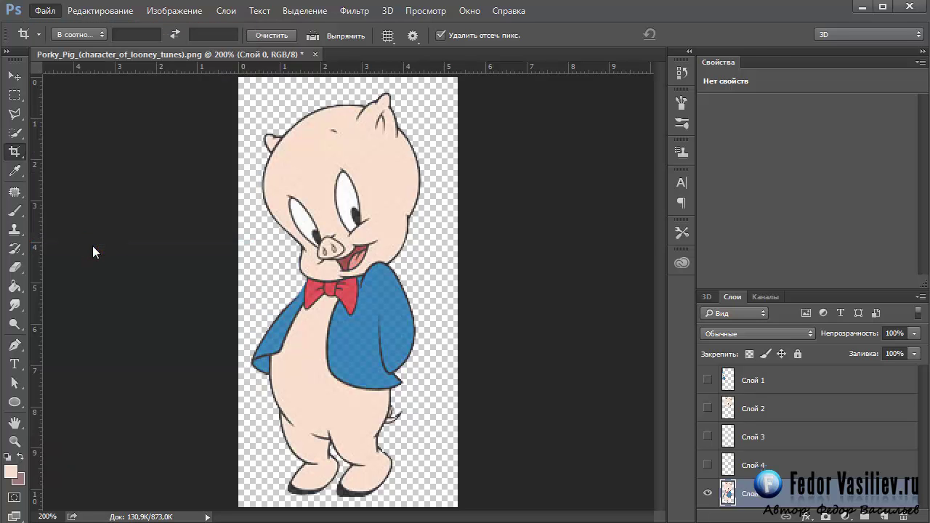
{"action": "left_click", "coordinate": [602, 50]}
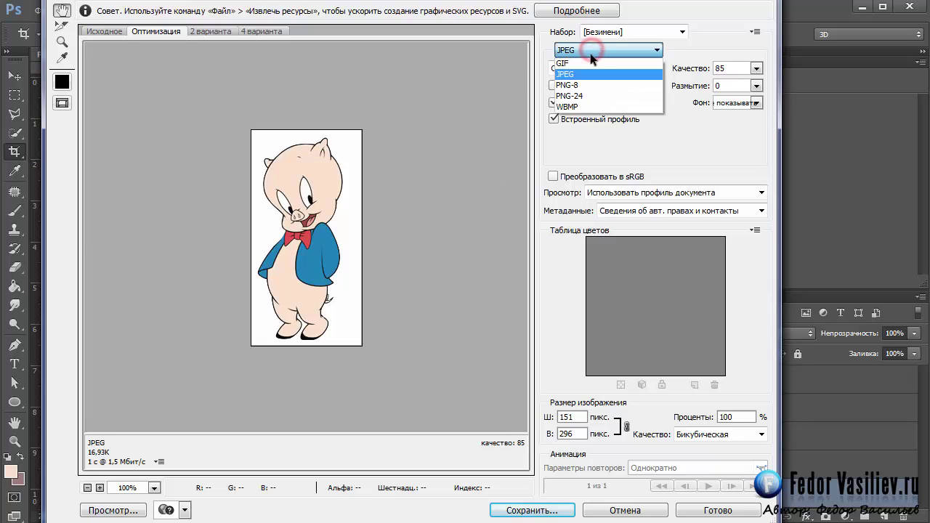
{"action": "left_click", "coordinate": [571, 96]}
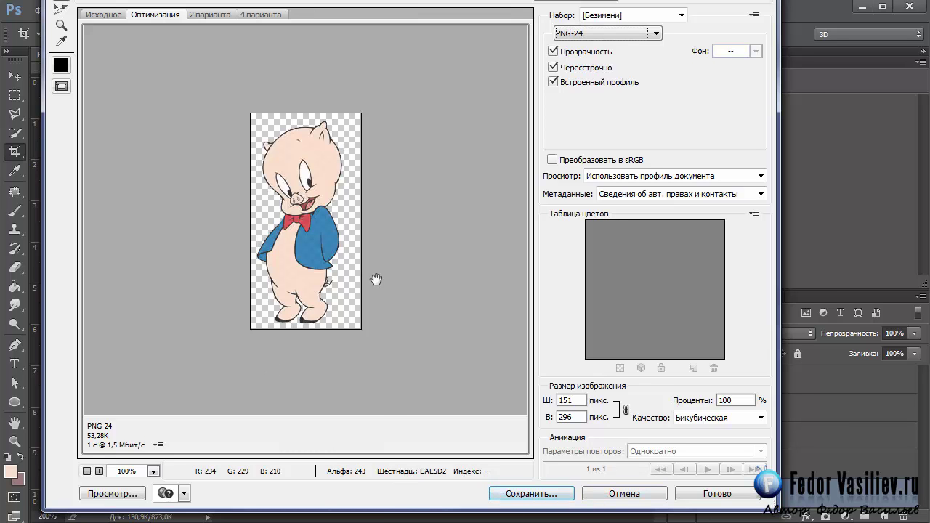
{"action": "left_click", "coordinate": [704, 494]}
Show only Слой 4 and crop the canvas around the two eyelids to about 69 × 58 px.
{"action": "left_click", "coordinate": [707, 494]}
{"action": "left_click", "coordinate": [707, 465]}
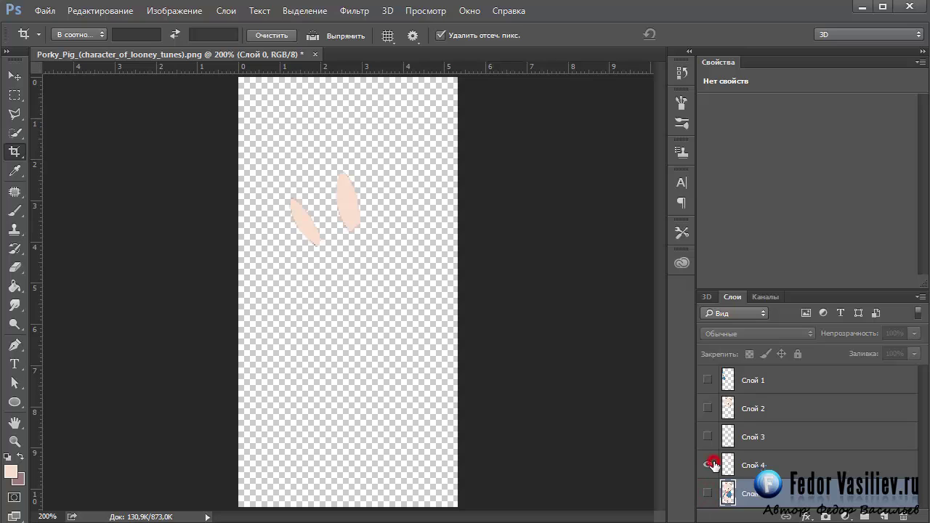
{"action": "left_click_drag", "start_coordinate": [256, 154], "coordinate": [374, 248]}
{"action": "left_click_drag", "start_coordinate": [291, 305], "coordinate": [284, 290]}
{"action": "left_click_drag", "start_coordinate": [345, 249], "coordinate": [346, 253]}
{"action": "key", "text": "Return"}
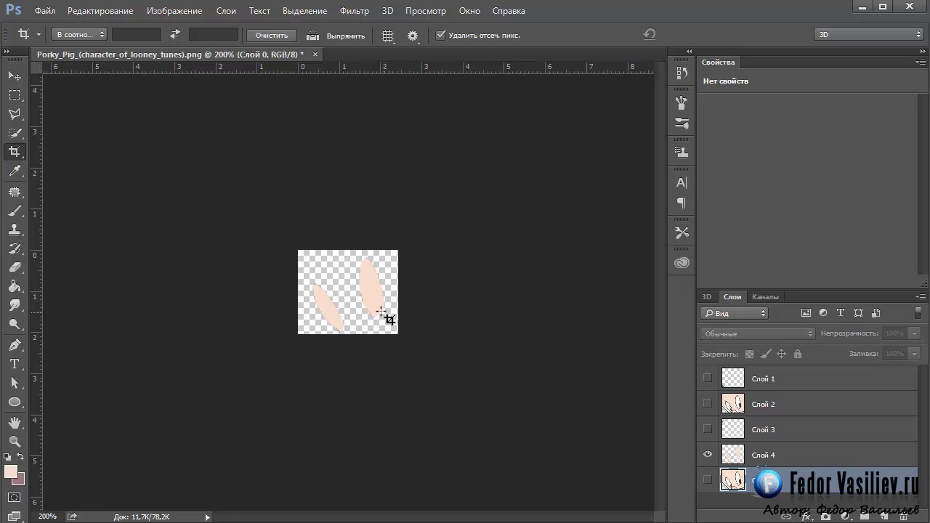
Export the cropped eyelids with Save for Web as PNG-24.
{"action": "left_click", "coordinate": [48, 11]}
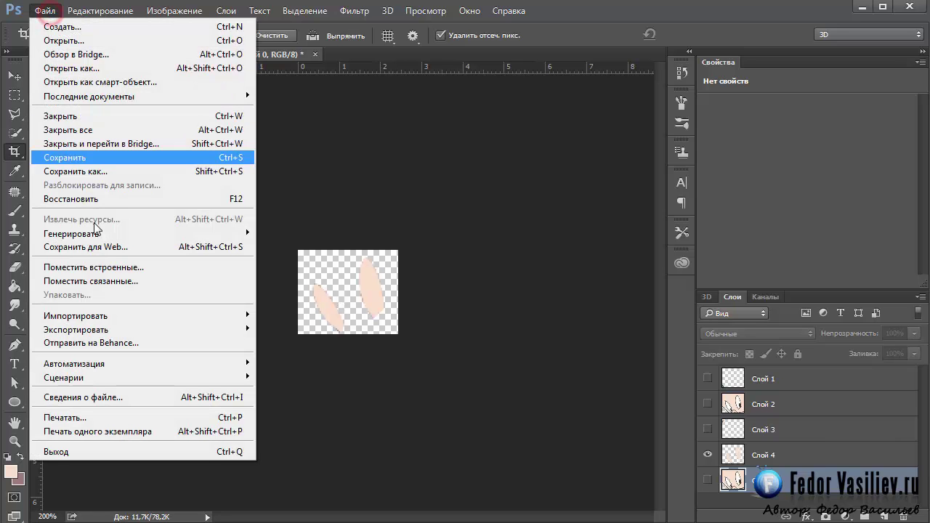
{"action": "left_click", "coordinate": [107, 248]}
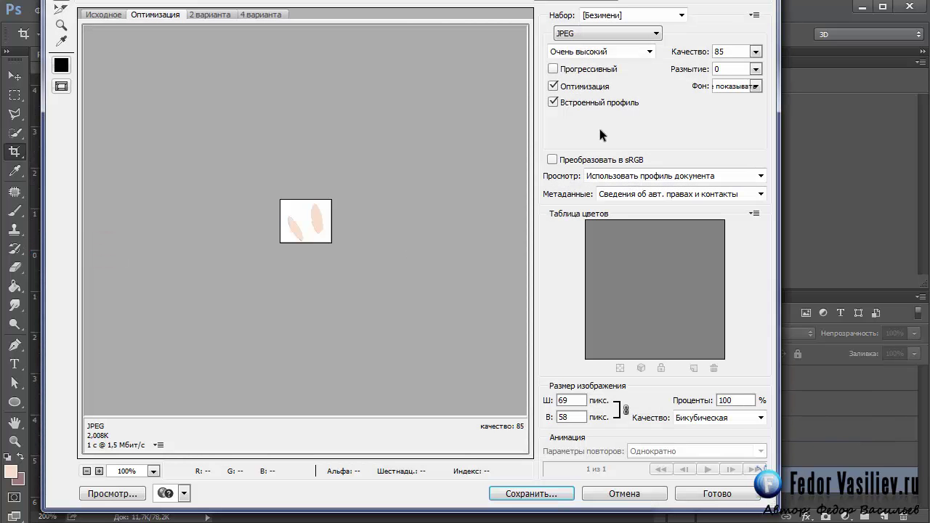
{"action": "left_click", "coordinate": [583, 34]}
{"action": "left_click", "coordinate": [581, 81]}
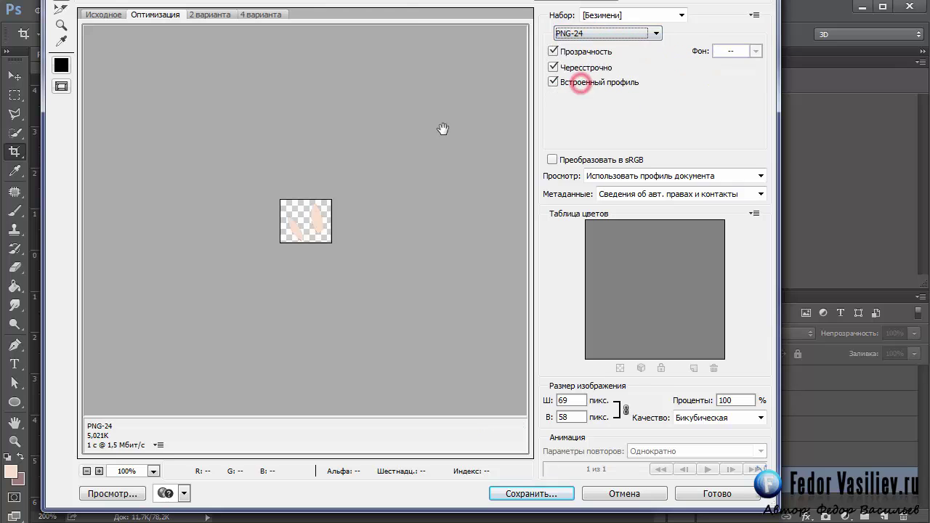
{"action": "left_click", "coordinate": [506, 494]}
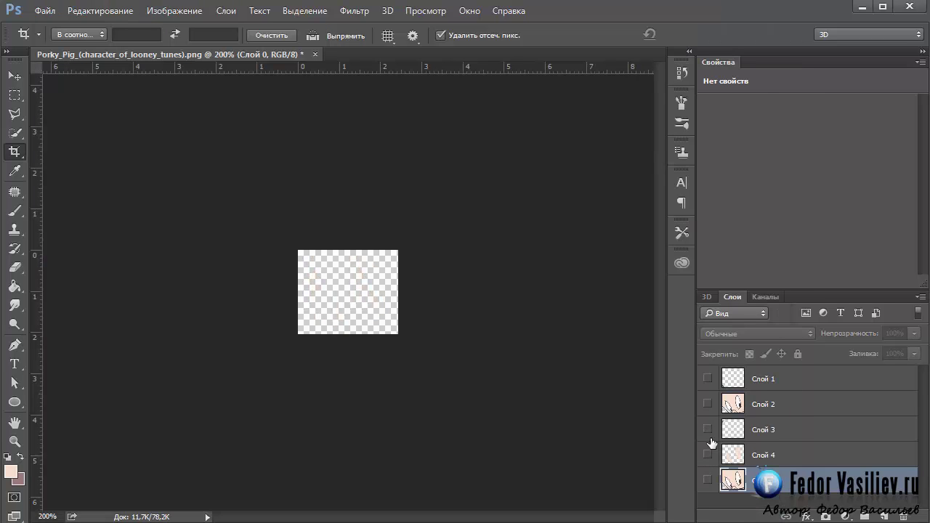
Revert the document history to the first crop, undoing the crop around the eyelids.
{"action": "left_click", "coordinate": [708, 430]}
{"action": "left_click", "coordinate": [682, 73]}
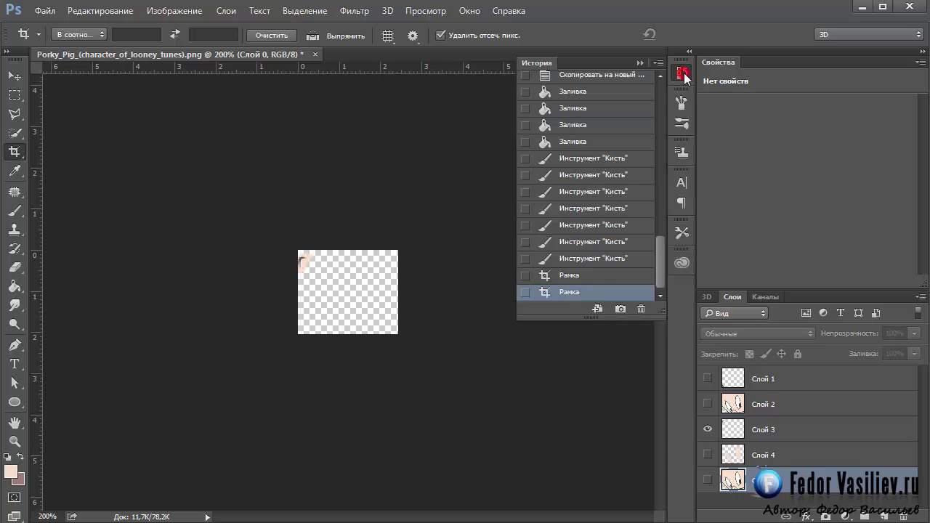
{"action": "left_click", "coordinate": [567, 275]}
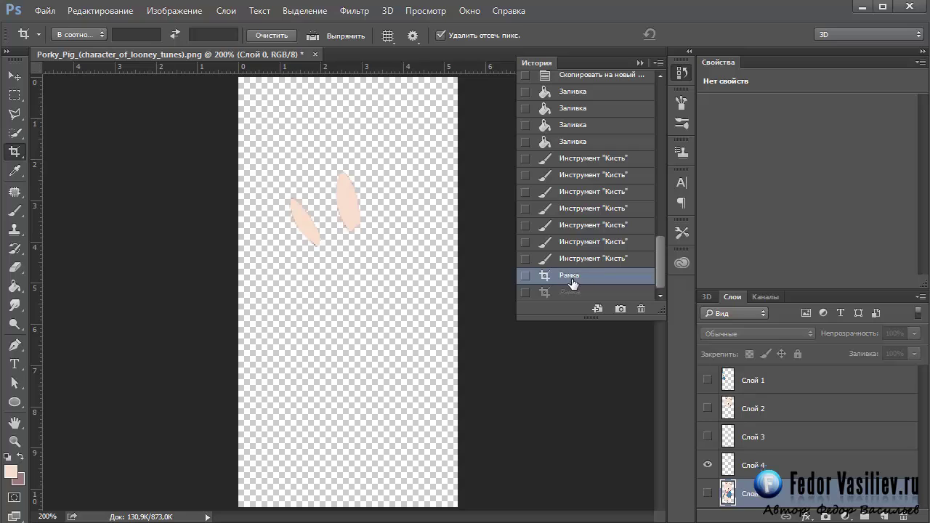
{"action": "left_click", "coordinate": [640, 63]}
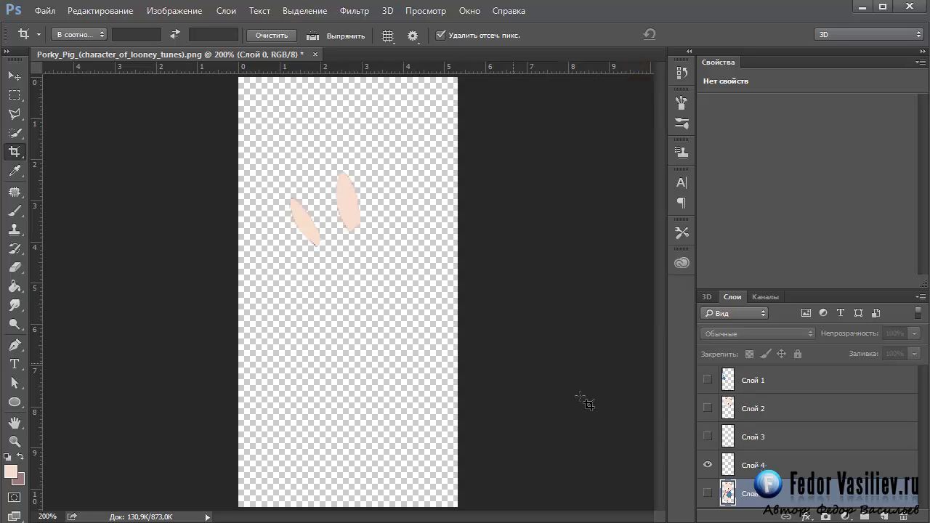
Show only Слой 3, make it active and crop the canvas around the two eyebrows.
{"action": "left_click", "coordinate": [707, 466]}
{"action": "left_click", "coordinate": [708, 437]}
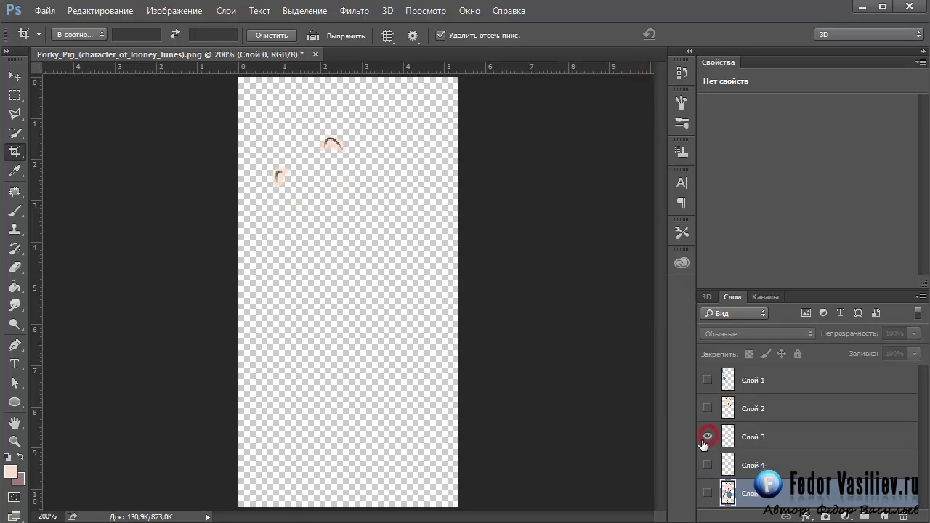
{"action": "left_click", "coordinate": [750, 437]}
{"action": "left_click_drag", "start_coordinate": [354, 122], "coordinate": [270, 197]}
{"action": "key", "text": "Return"}
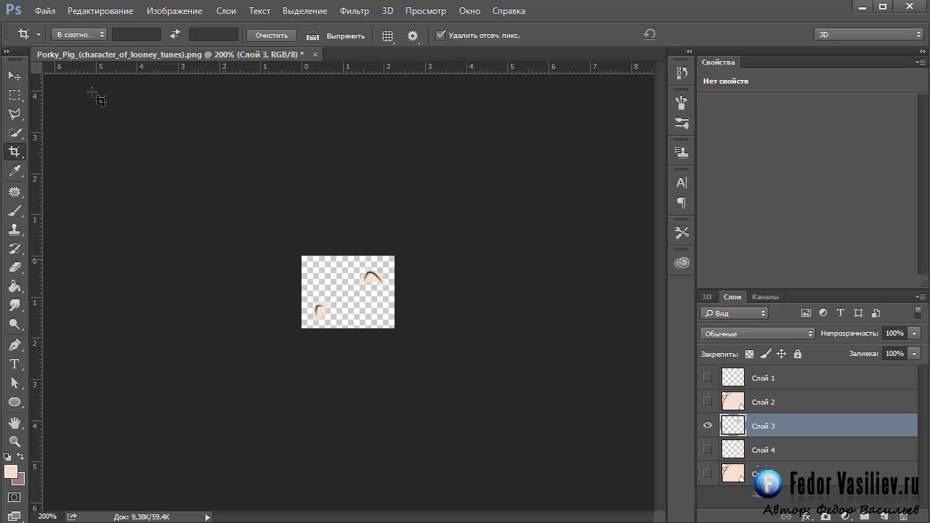
Revert the document history to the first crop, undoing the crop around the eyebrows.
{"action": "left_click", "coordinate": [37, 12]}
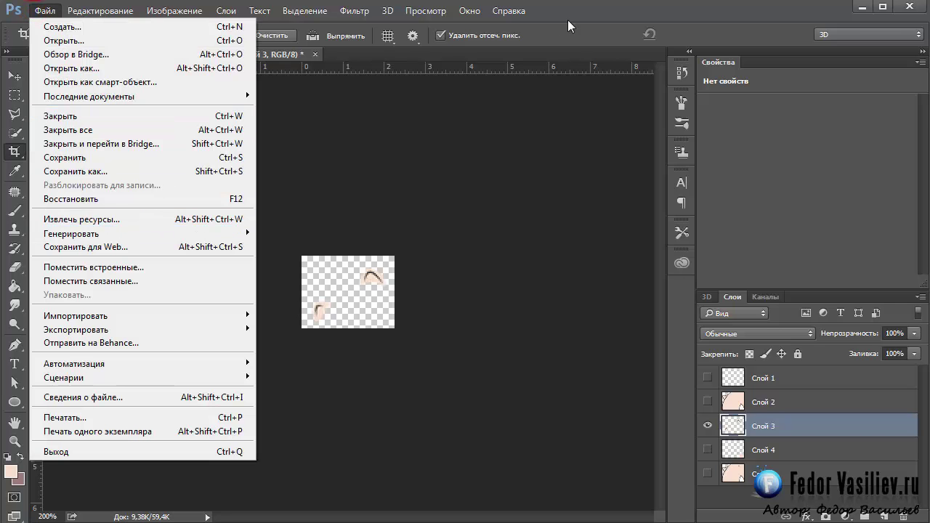
{"action": "left_click", "coordinate": [570, 18]}
{"action": "left_click", "coordinate": [683, 74]}
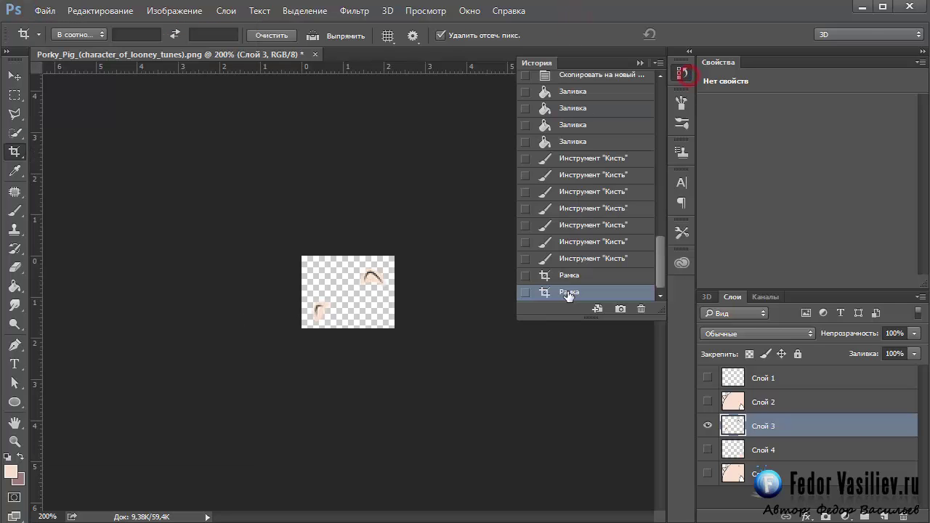
{"action": "left_click", "coordinate": [568, 279]}
{"action": "left_click", "coordinate": [640, 66]}
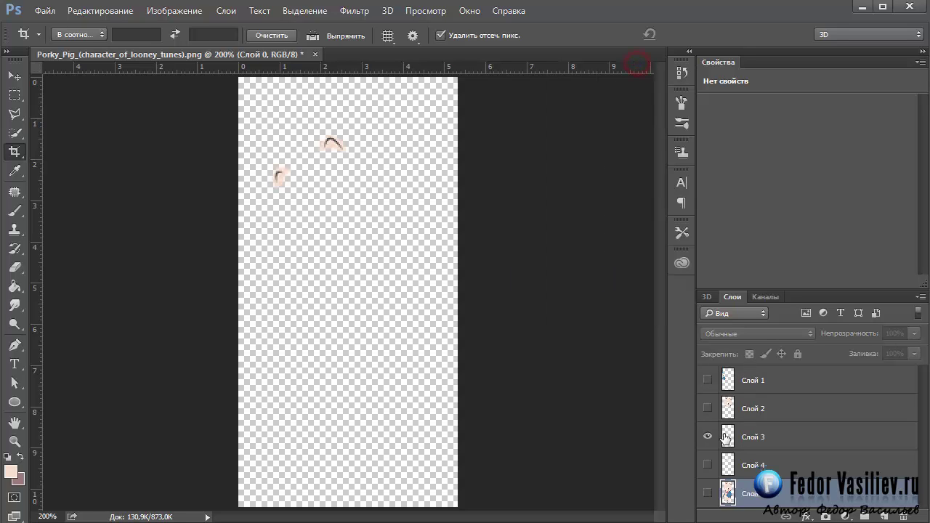
Show Слой 2 and Слой 1 together with the eyebrows on Слой 3.
{"action": "left_click", "coordinate": [708, 411]}
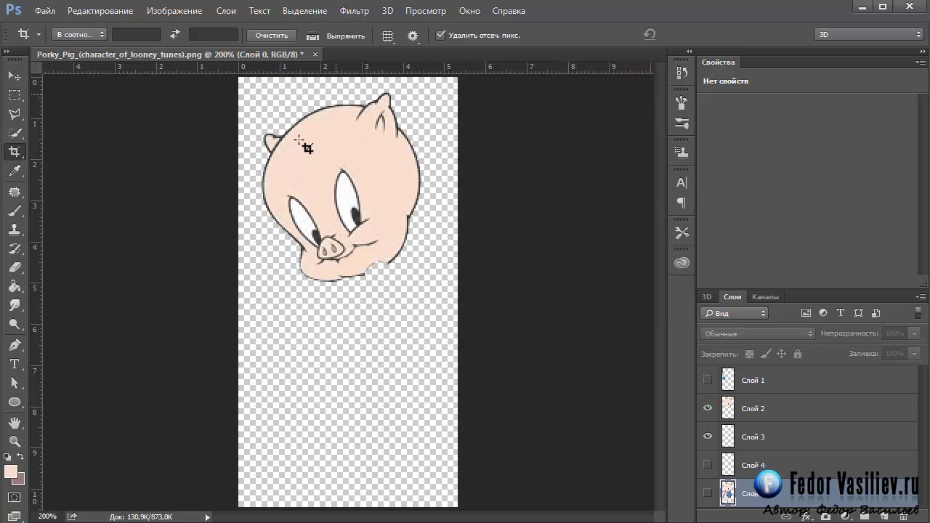
{"action": "left_click", "coordinate": [707, 381]}
{"action": "left_click", "coordinate": [707, 380]}
{"action": "left_click", "coordinate": [707, 380]}
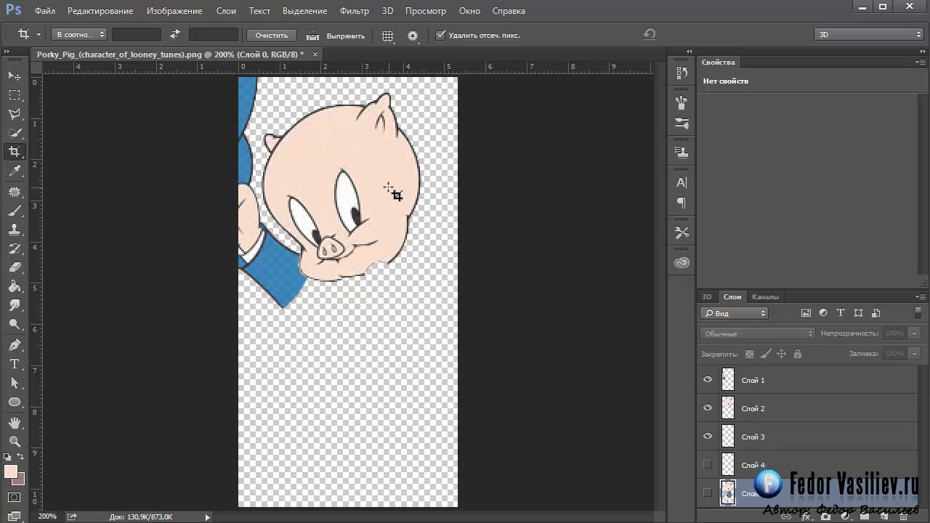
Hide Слой 2 and Слой 3, make Слой 1 active and try moving the cut-off arm down and right with the Move tool.
{"action": "left_click", "coordinate": [14, 75]}
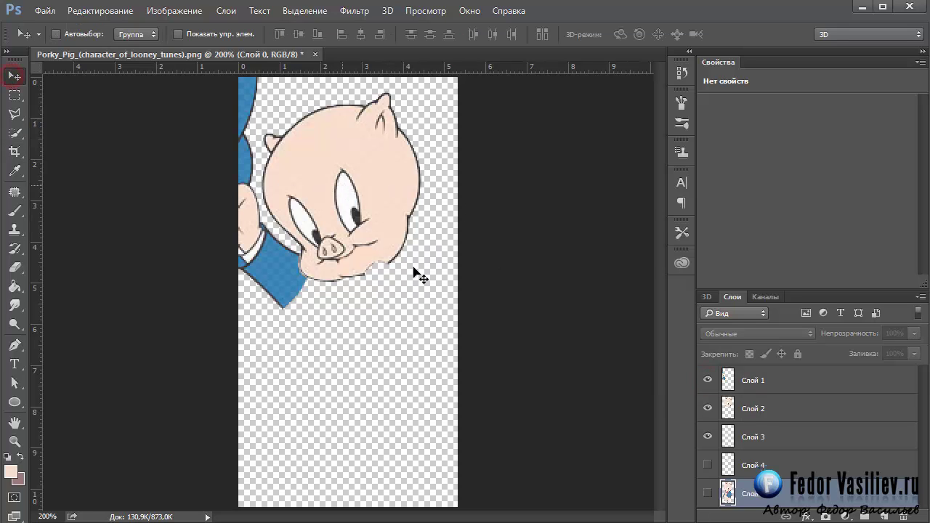
{"action": "left_click", "coordinate": [707, 409]}
{"action": "left_click", "coordinate": [707, 436]}
{"action": "mouse_move", "coordinate": [282, 271]}
{"action": "left_mouse_down"}
{"action": "mouse_move", "coordinate": [388, 336]}
{"action": "mouse_move", "coordinate": [249, 266]}
{"action": "mouse_move", "coordinate": [356, 328]}
{"action": "mouse_move", "coordinate": [336, 269]}
{"action": "mouse_move", "coordinate": [268, 289]}
{"action": "mouse_move", "coordinate": [295, 291]}
{"action": "left_mouse_up"}
{"action": "left_click", "coordinate": [739, 376]}
Revert the document history to the last brush stroke, undoing both moves and the first crop.
{"action": "left_click", "coordinate": [683, 74]}
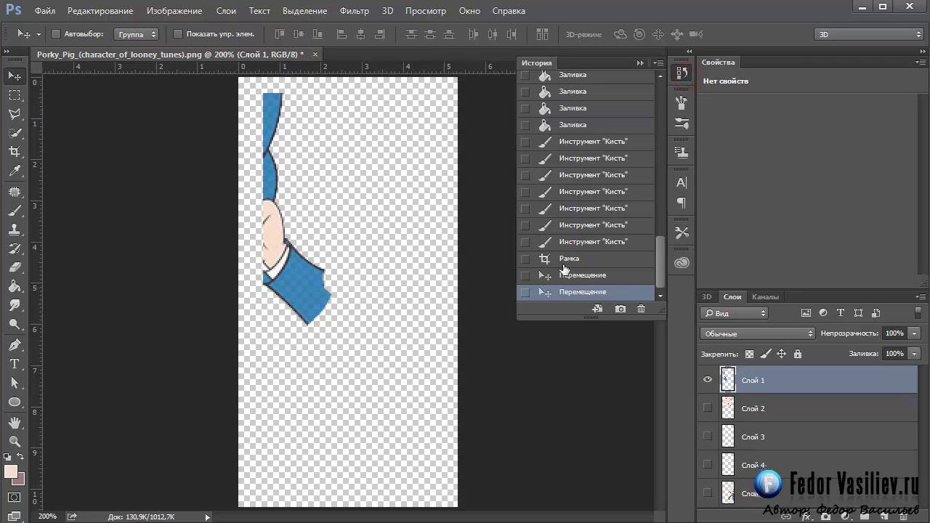
{"action": "left_click", "coordinate": [561, 258]}
{"action": "left_click", "coordinate": [567, 243]}
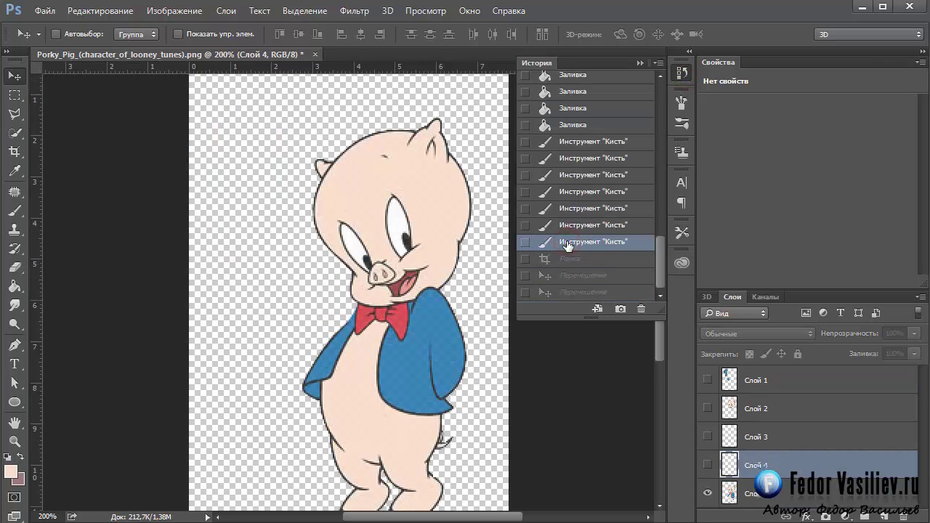
{"action": "left_click", "coordinate": [640, 64]}
Show only Слой 1 and try a crop frame around the arm holding the cap.
{"action": "left_click", "coordinate": [707, 494]}
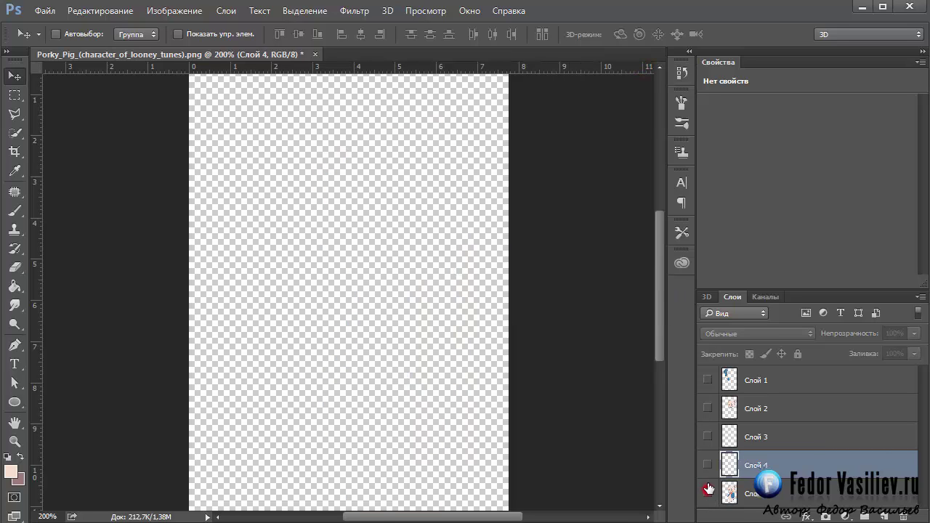
{"action": "left_click", "coordinate": [707, 379]}
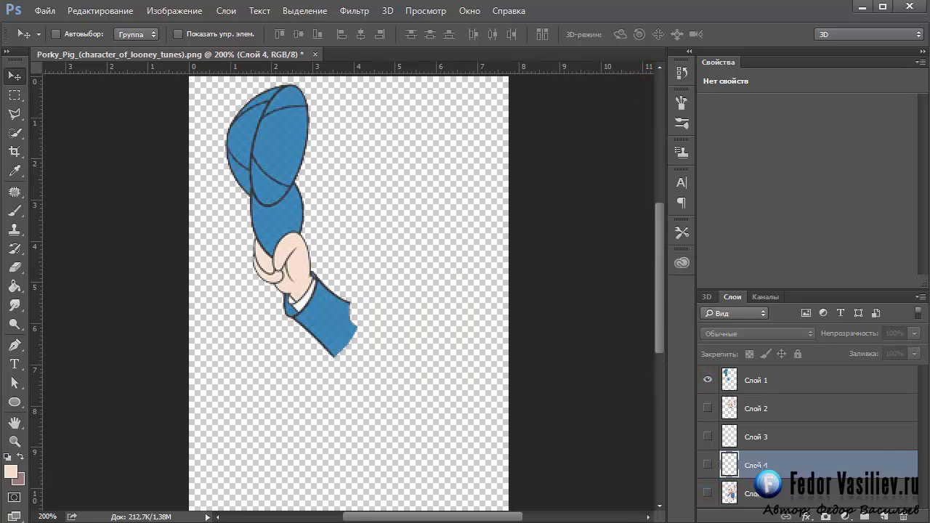
{"action": "left_click", "coordinate": [14, 150]}
{"action": "left_click_drag", "start_coordinate": [389, 396], "coordinate": [186, 109]}
{"action": "key", "text": "Escape"}
{"action": "scroll", "coordinate": [536, 299], "scroll_direction": "down", "scroll_amount": 1}
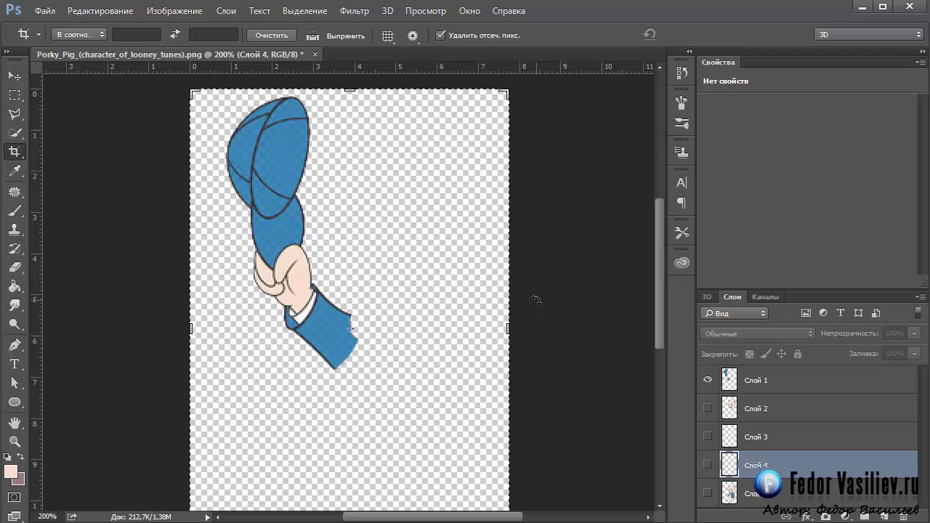
{"action": "scroll", "coordinate": [536, 300], "scroll_direction": "down", "scroll_amount": 2}
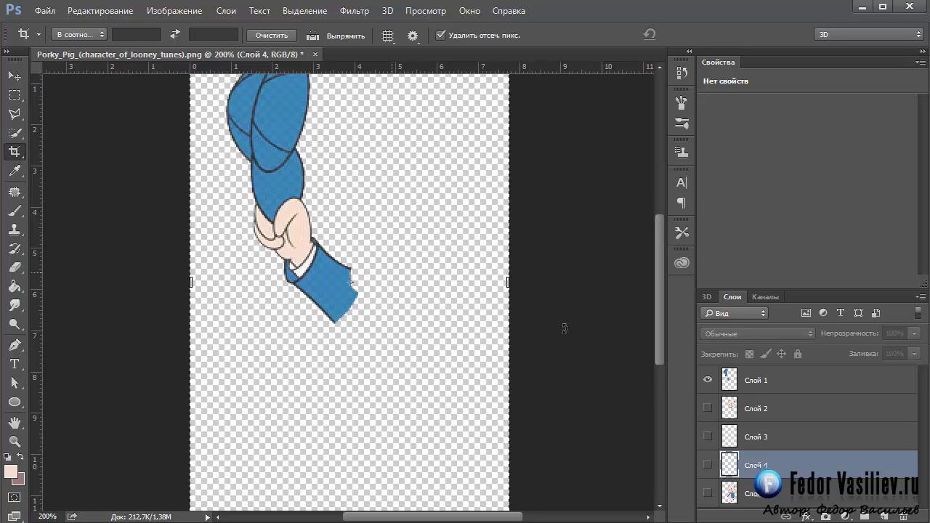
{"action": "scroll", "coordinate": [565, 328], "scroll_direction": "up", "scroll_amount": 2}
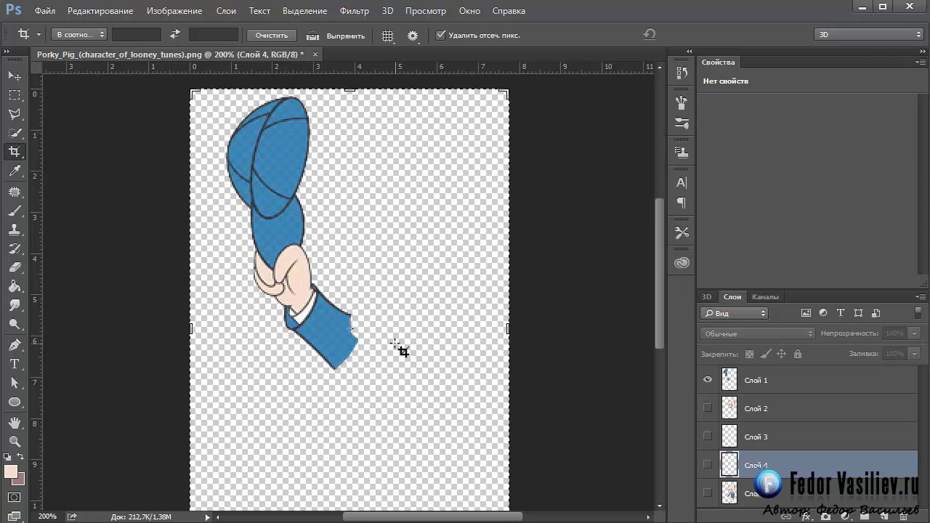
{"action": "scroll", "coordinate": [402, 352], "scroll_direction": "down", "scroll_amount": 3}
{"action": "scroll", "coordinate": [401, 351], "scroll_direction": "up", "scroll_amount": 3}
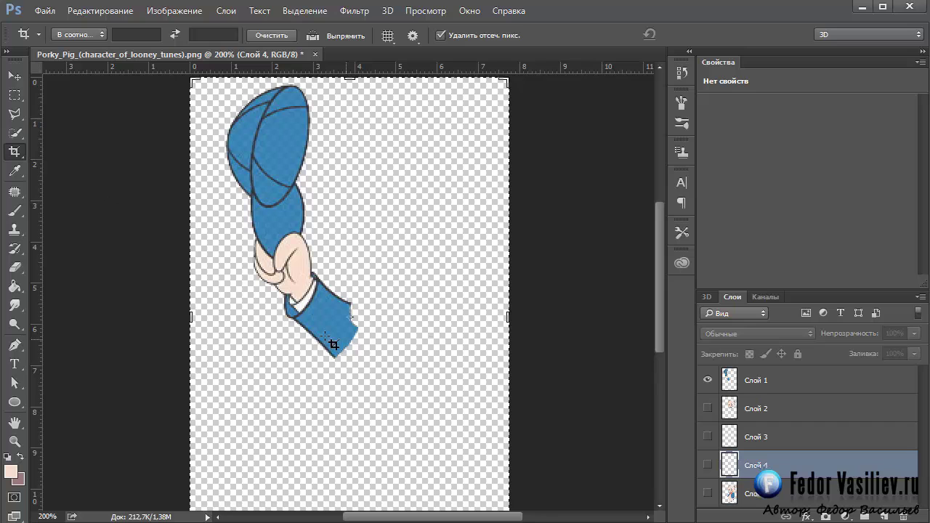
{"action": "key", "text": "v"}
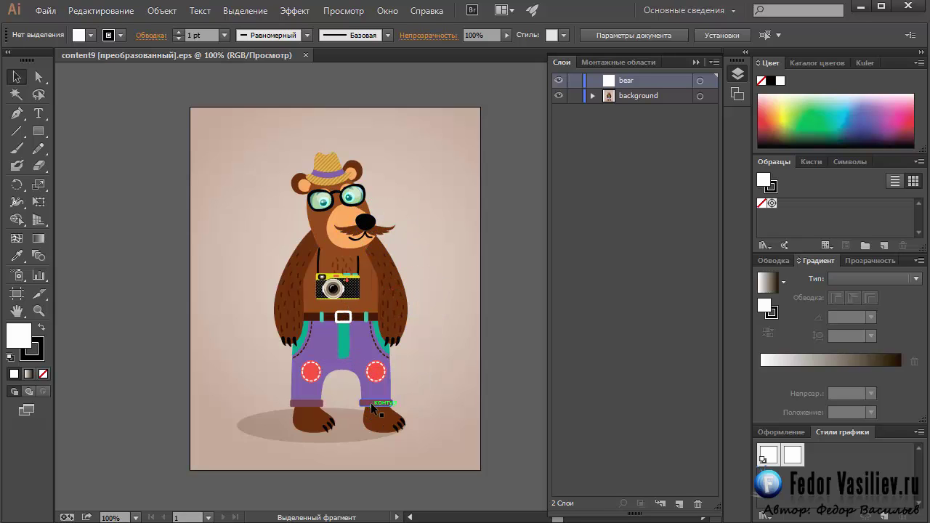
In Illustrator, expand the background layer and its bear group, select the bear and highlight the arms subgroup.
{"action": "left_click", "coordinate": [592, 96]}
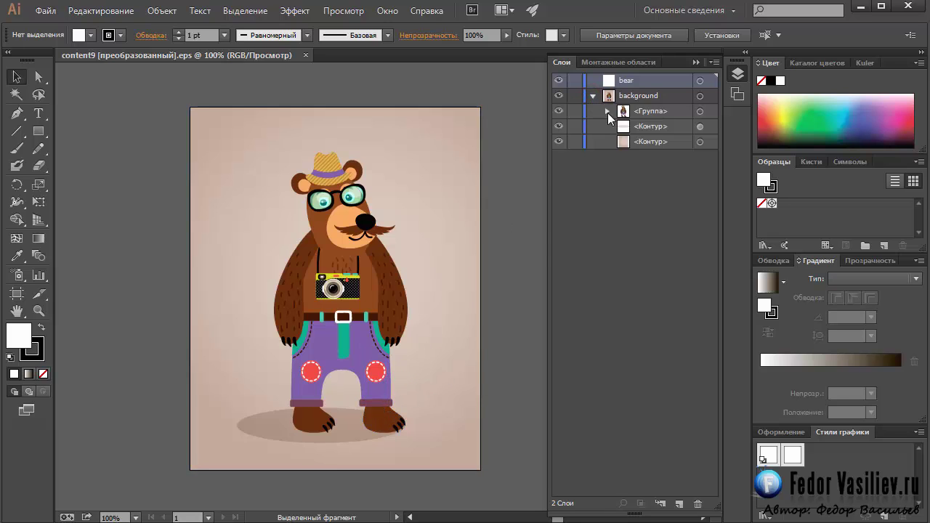
{"action": "left_click", "coordinate": [607, 112]}
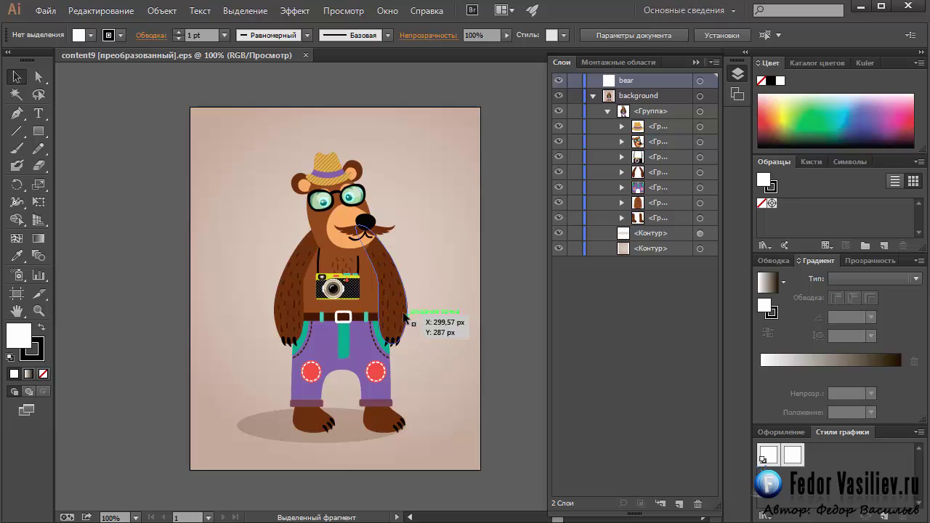
{"action": "left_click", "coordinate": [397, 293]}
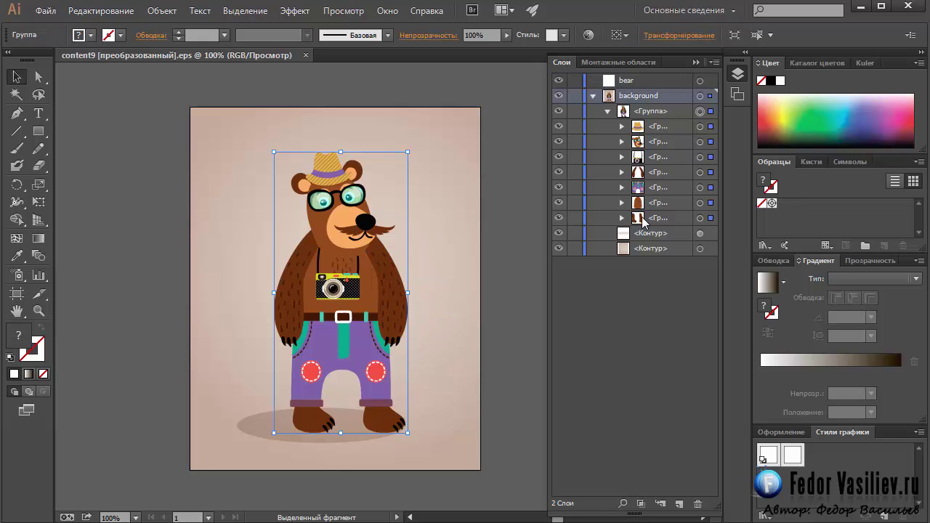
{"action": "left_click", "coordinate": [661, 176]}
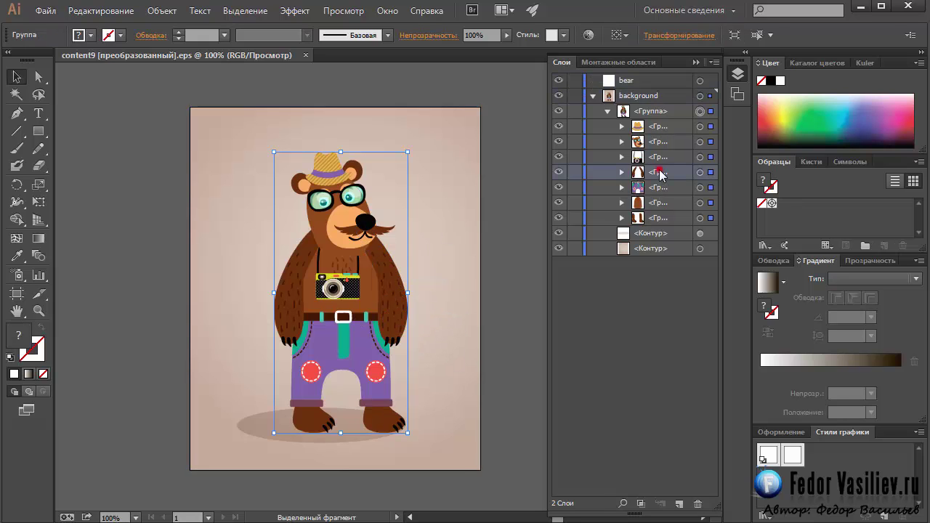
Toggle the visibility of the arms subgroup and examine which objects it contains.
{"action": "left_click", "coordinate": [556, 172]}
{"action": "left_click", "coordinate": [558, 173]}
{"action": "left_click", "coordinate": [558, 173]}
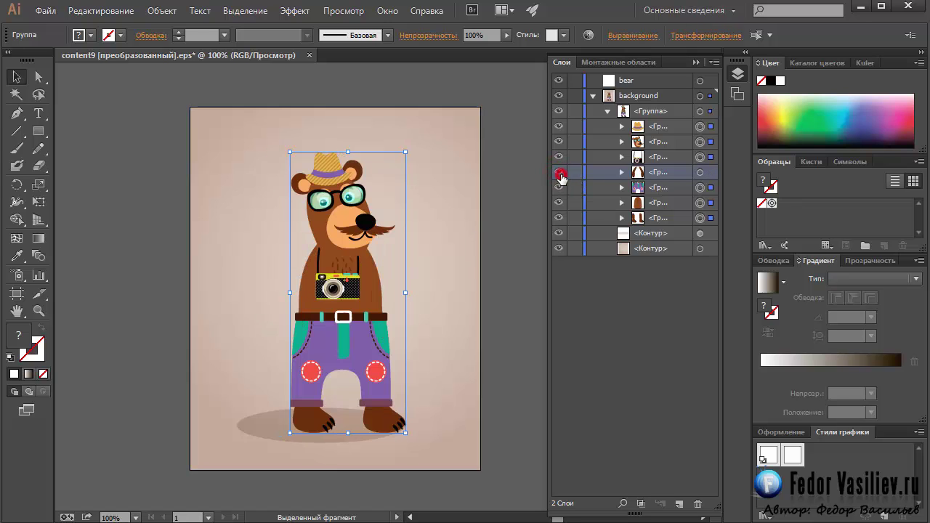
{"action": "left_click", "coordinate": [559, 173]}
{"action": "left_click", "coordinate": [621, 172]}
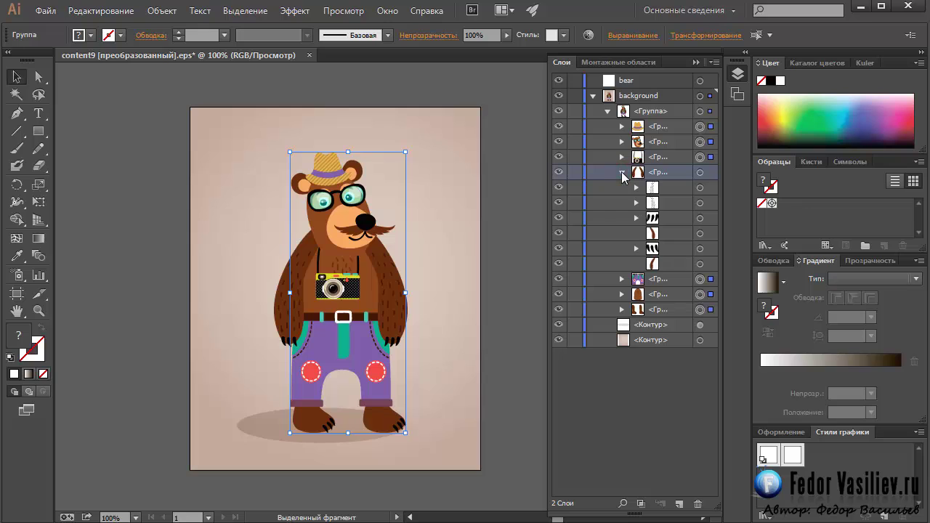
{"action": "left_click", "coordinate": [621, 172]}
Hide the backdrop and every bear part except the arms subgroup, and set the fill to none.
{"action": "left_click_drag", "start_coordinate": [559, 251], "coordinate": [559, 109]}
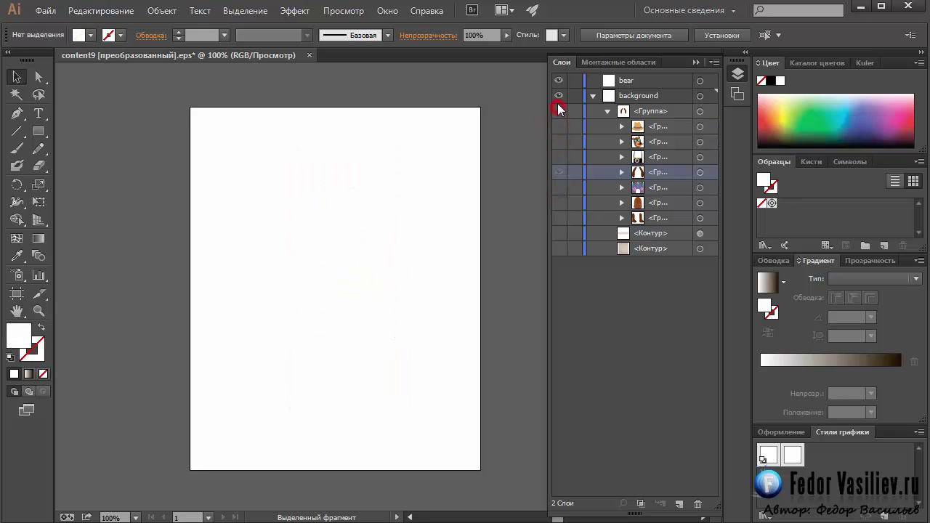
{"action": "left_click", "coordinate": [559, 112]}
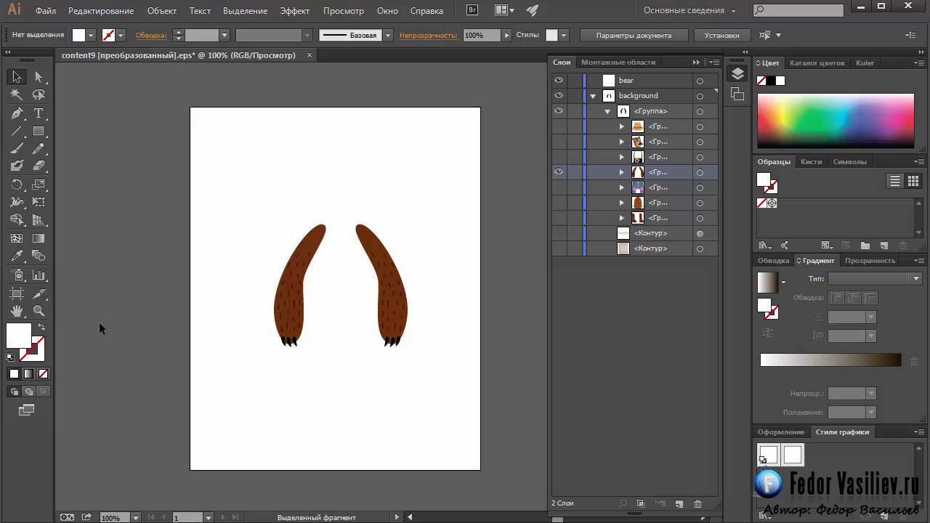
{"action": "left_click", "coordinate": [43, 375]}
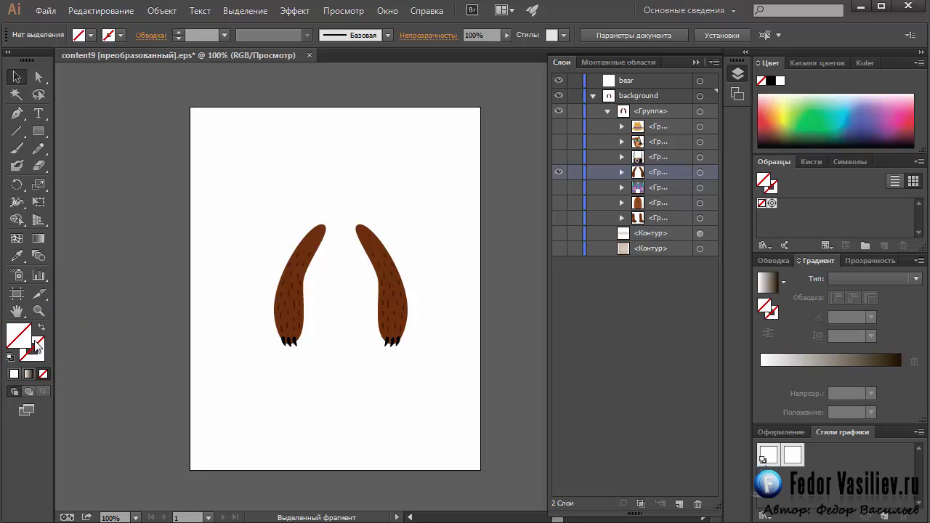
Expand the arms subgroup and hide the right arm with its claws and fur, keeping the left arm's parts shown.
{"action": "left_click", "coordinate": [621, 173]}
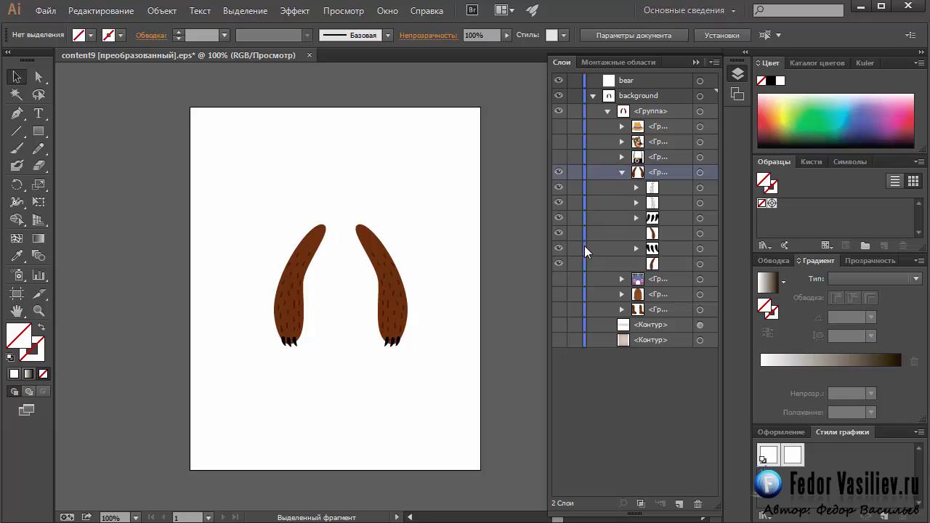
{"action": "left_click", "coordinate": [558, 233]}
{"action": "left_click", "coordinate": [558, 233]}
{"action": "left_click_drag", "start_coordinate": [558, 230], "coordinate": [558, 186]}
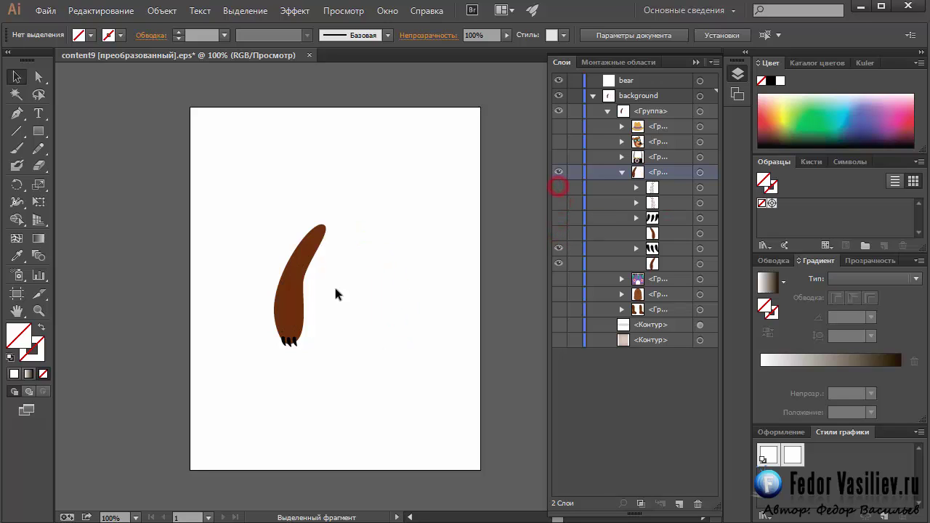
{"action": "left_click", "coordinate": [558, 187]}
Open Save for Web for the isolated left arm and choose the PNG-24 preset.
{"action": "left_click", "coordinate": [45, 10]}
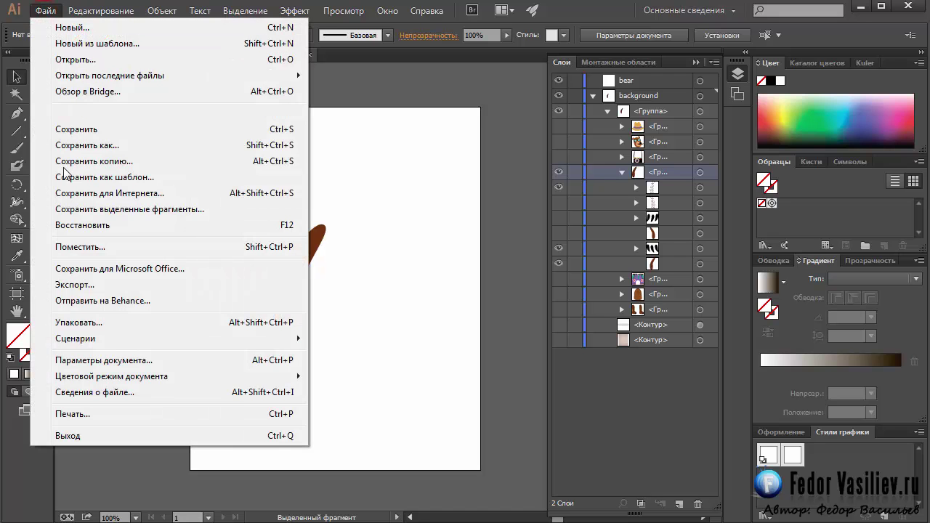
{"action": "left_click", "coordinate": [116, 194]}
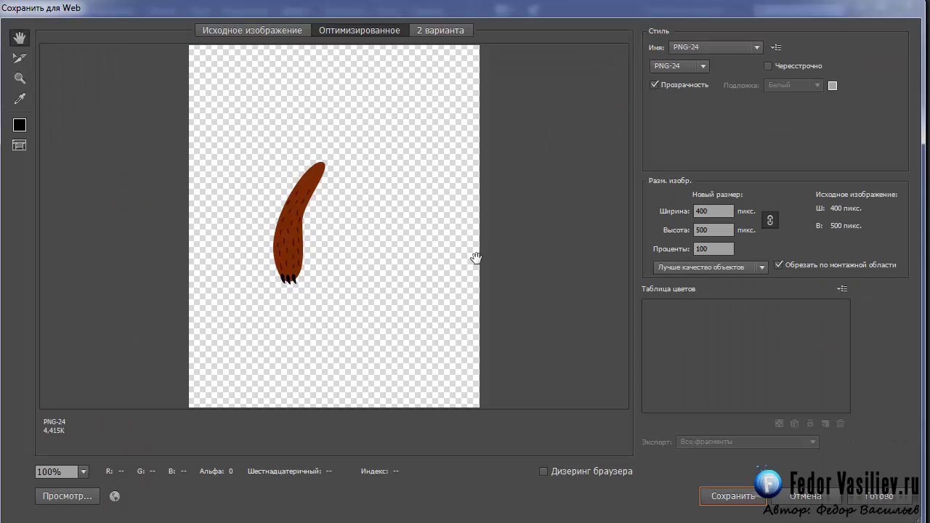
{"action": "left_click", "coordinate": [724, 46]}
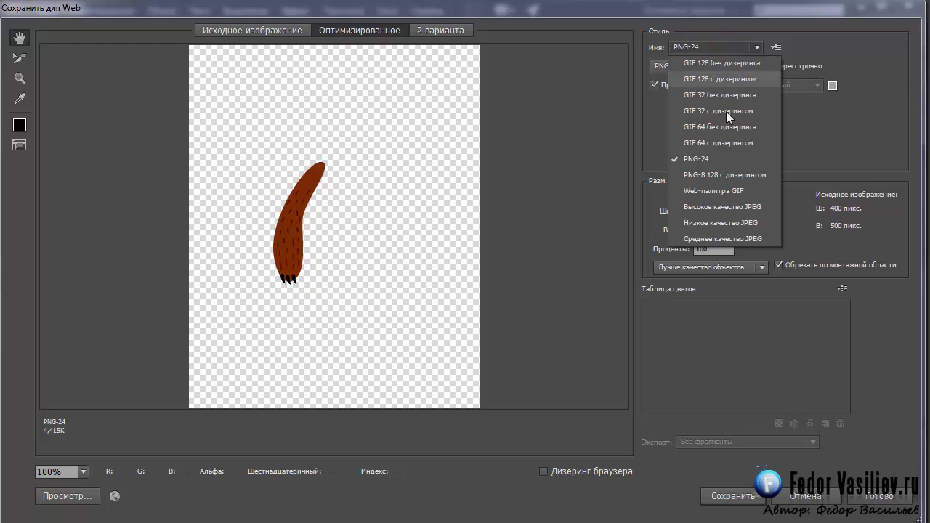
{"action": "left_click", "coordinate": [696, 160]}
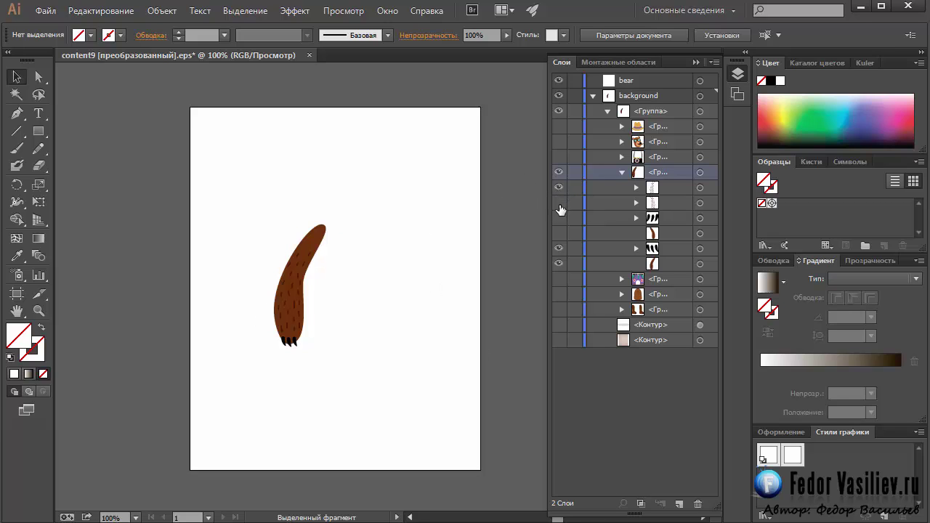
Show the right arm, its claws and fur again and collapse the arms subgroup.
{"action": "left_click", "coordinate": [558, 232]}
{"action": "left_click_drag", "start_coordinate": [559, 234], "coordinate": [557, 196]}
{"action": "left_click", "coordinate": [559, 273]}
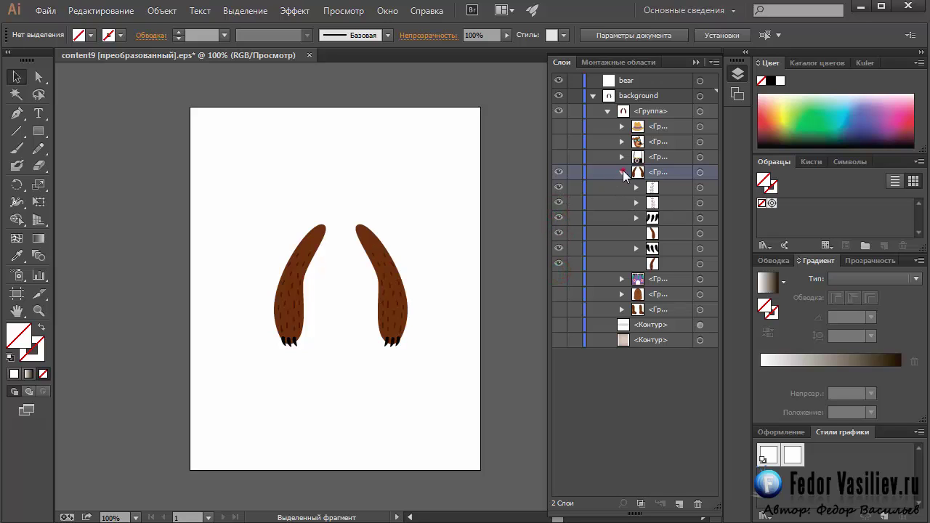
{"action": "left_click", "coordinate": [621, 171]}
Hide the arms subgroup, show only the head subgroup and expand its contents.
{"action": "left_click", "coordinate": [558, 173]}
{"action": "left_click", "coordinate": [558, 141]}
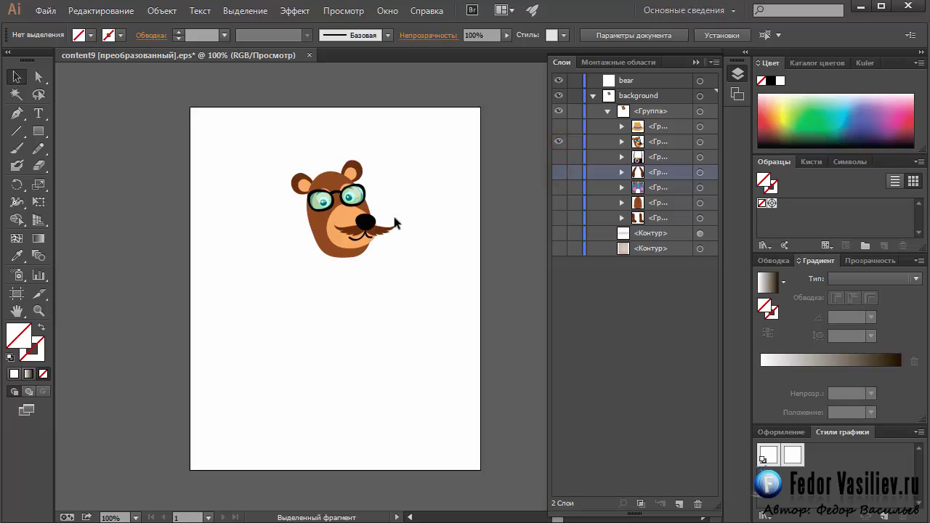
{"action": "left_click", "coordinate": [621, 142]}
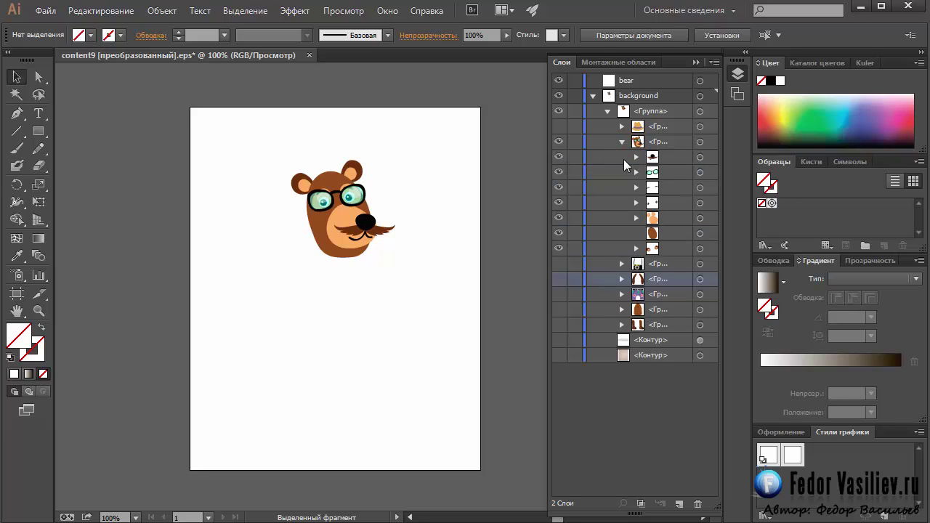
Hide the head's ears, face shape, muzzle, eyes and glasses, keeping the eyebrows and the nose-and-moustache subgroup shown.
{"action": "left_click", "coordinate": [558, 157]}
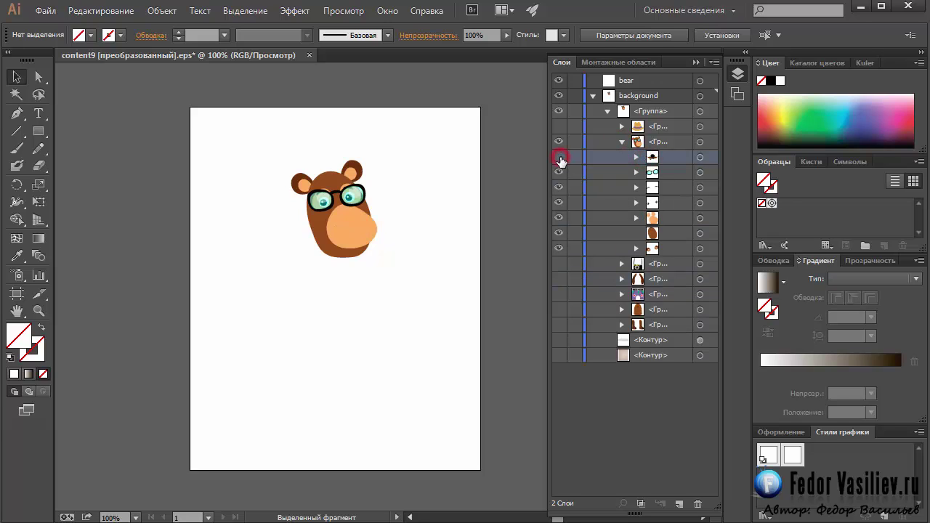
{"action": "left_click", "coordinate": [558, 157]}
{"action": "left_click", "coordinate": [559, 157]}
{"action": "left_click", "coordinate": [559, 157]}
{"action": "left_click_drag", "start_coordinate": [558, 248], "coordinate": [558, 190]}
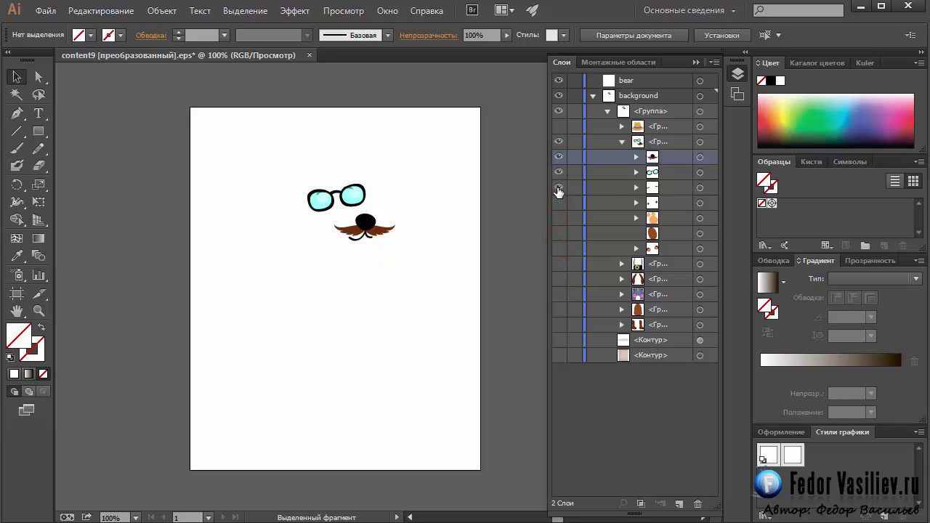
{"action": "left_click", "coordinate": [559, 172]}
{"action": "left_click", "coordinate": [558, 188]}
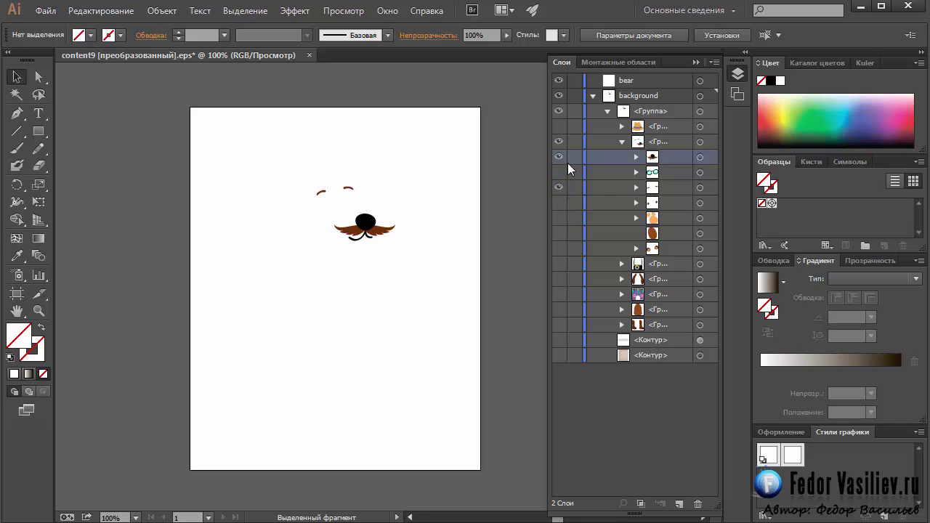
Expand the eyebrows subgroup, hide both eyebrows and the subgroup itself, and collapse it, keeping the nose-and-moustache subgroup shown.
{"action": "left_click", "coordinate": [651, 187]}
{"action": "left_click", "coordinate": [636, 187]}
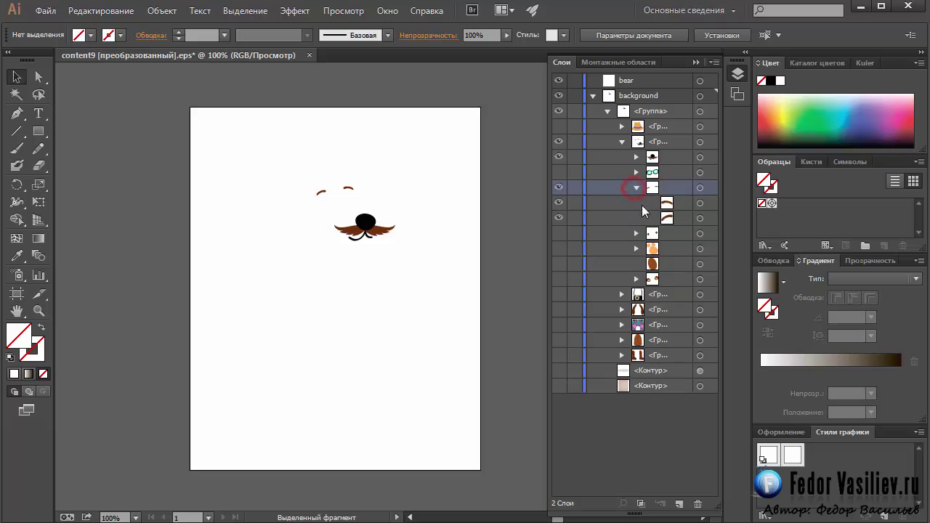
{"action": "left_click", "coordinate": [559, 218]}
{"action": "left_click", "coordinate": [559, 218]}
{"action": "left_click", "coordinate": [559, 217]}
{"action": "left_click", "coordinate": [558, 203]}
{"action": "left_click", "coordinate": [559, 187]}
{"action": "left_click", "coordinate": [559, 157]}
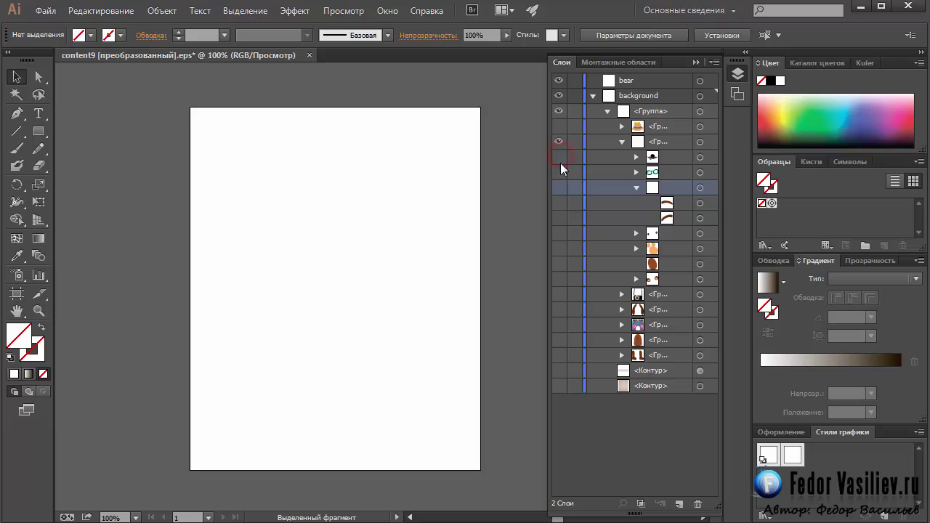
{"action": "left_click", "coordinate": [558, 157]}
{"action": "left_click", "coordinate": [636, 188]}
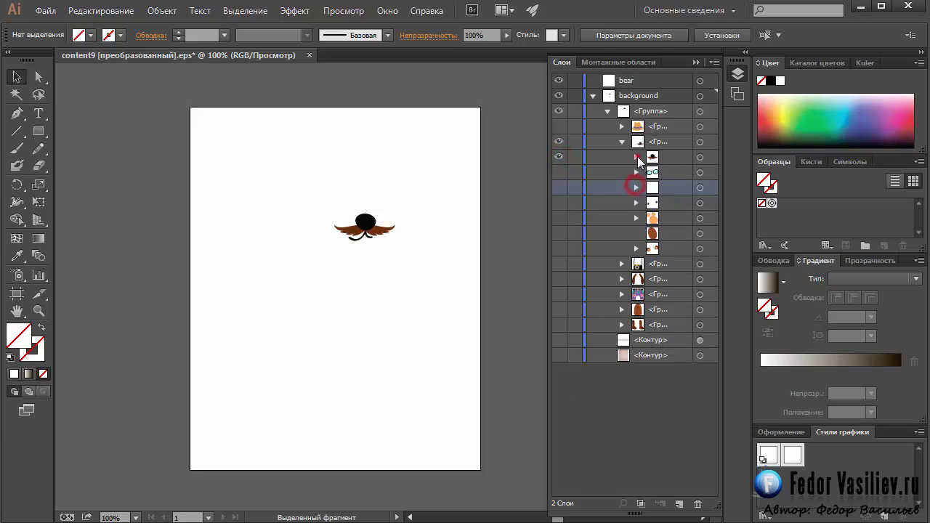
Expand the nose-and-moustache subgroup and hide the nose and mouth line to isolate the moustache.
{"action": "left_click", "coordinate": [635, 157]}
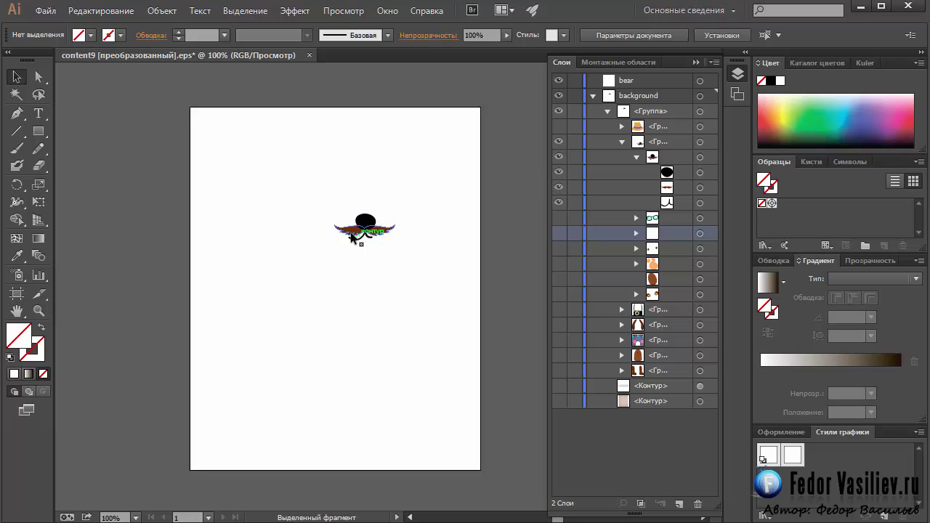
{"action": "left_click", "coordinate": [558, 171]}
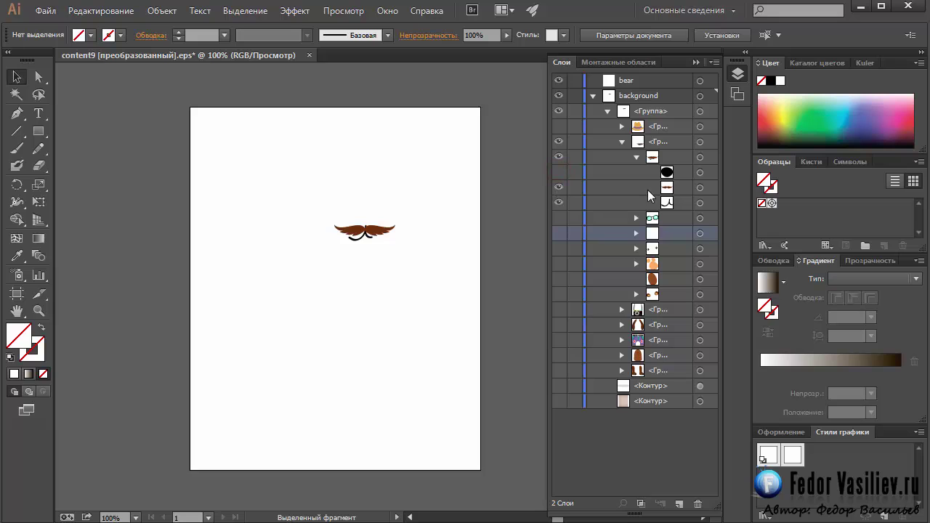
{"action": "left_click", "coordinate": [559, 203]}
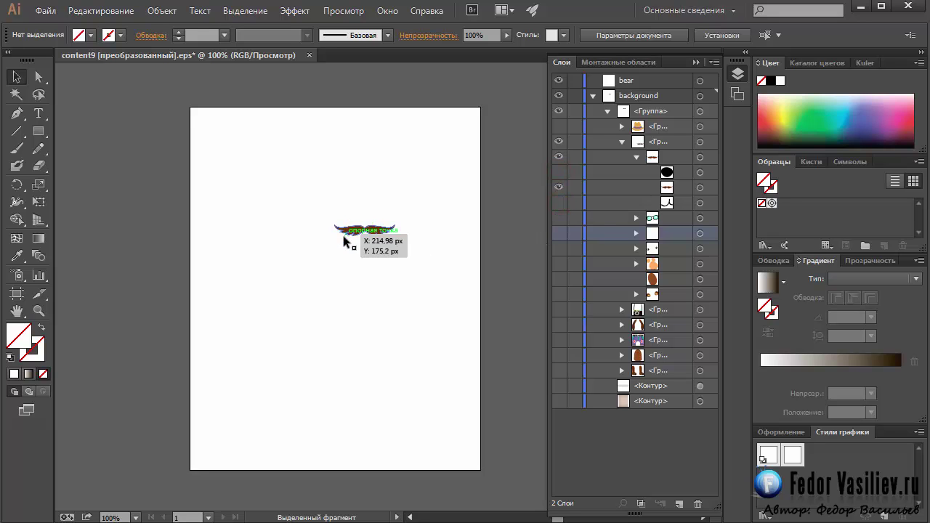
Preview the isolated moustache in Save for Web with the PNG-24 preset and close the dialog without saving.
{"action": "left_click", "coordinate": [45, 11]}
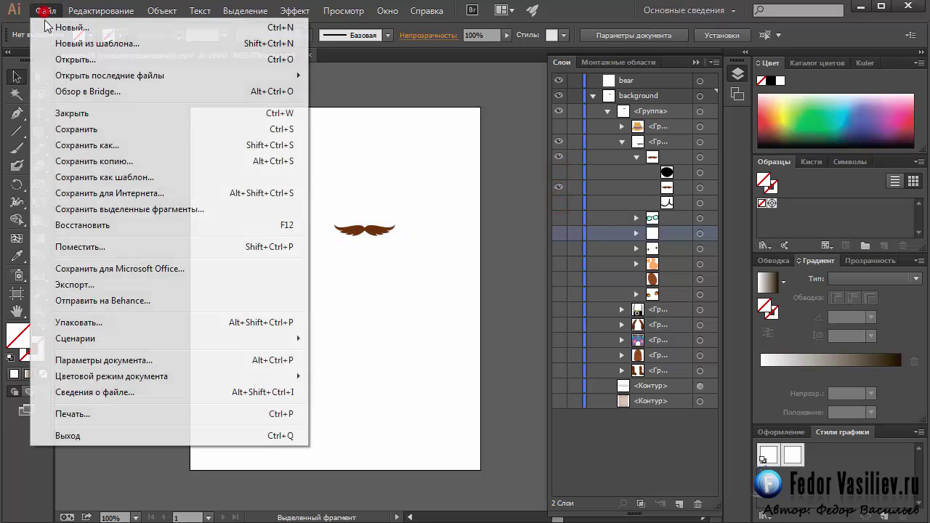
{"action": "left_click", "coordinate": [133, 196]}
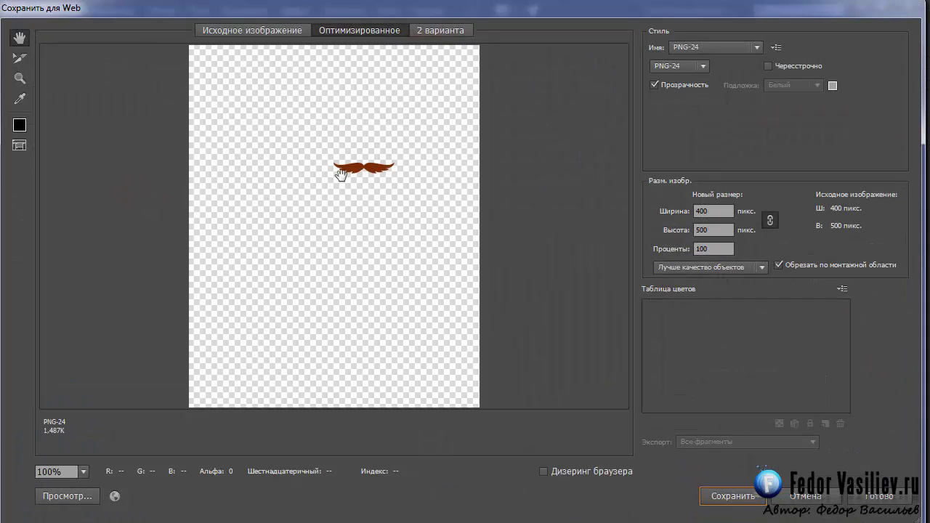
{"action": "left_click", "coordinate": [702, 47]}
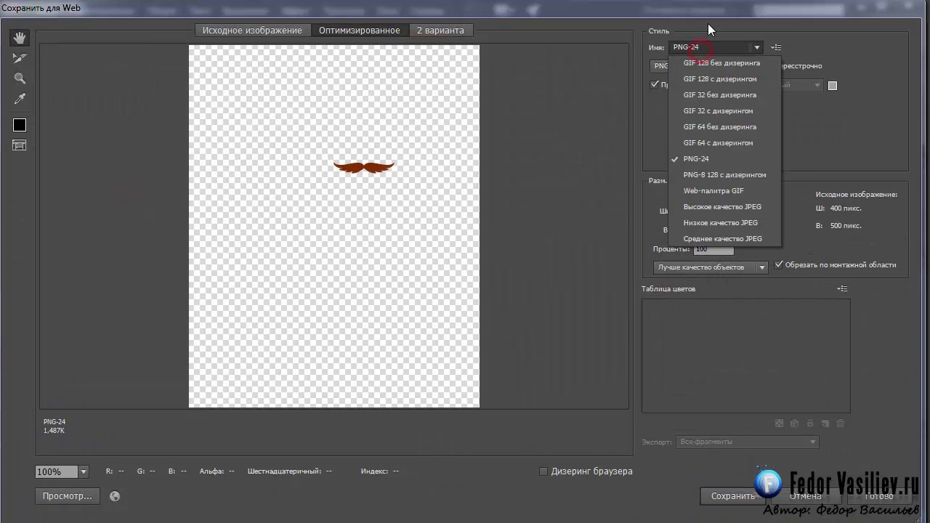
{"action": "left_click", "coordinate": [707, 24]}
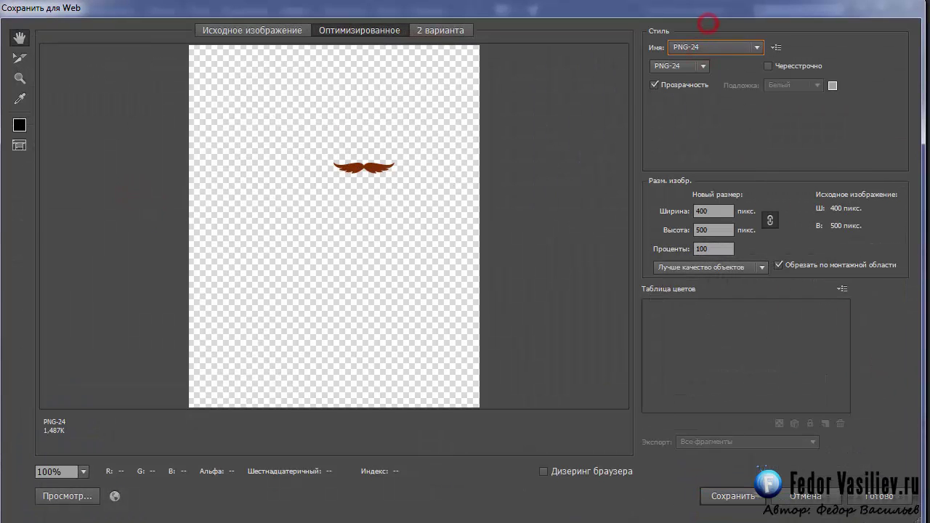
{"action": "left_click", "coordinate": [788, 496]}
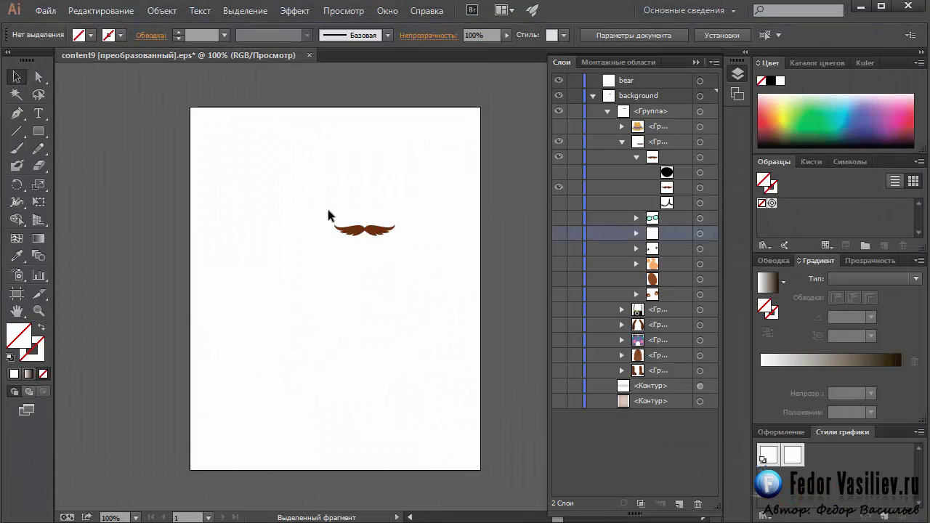